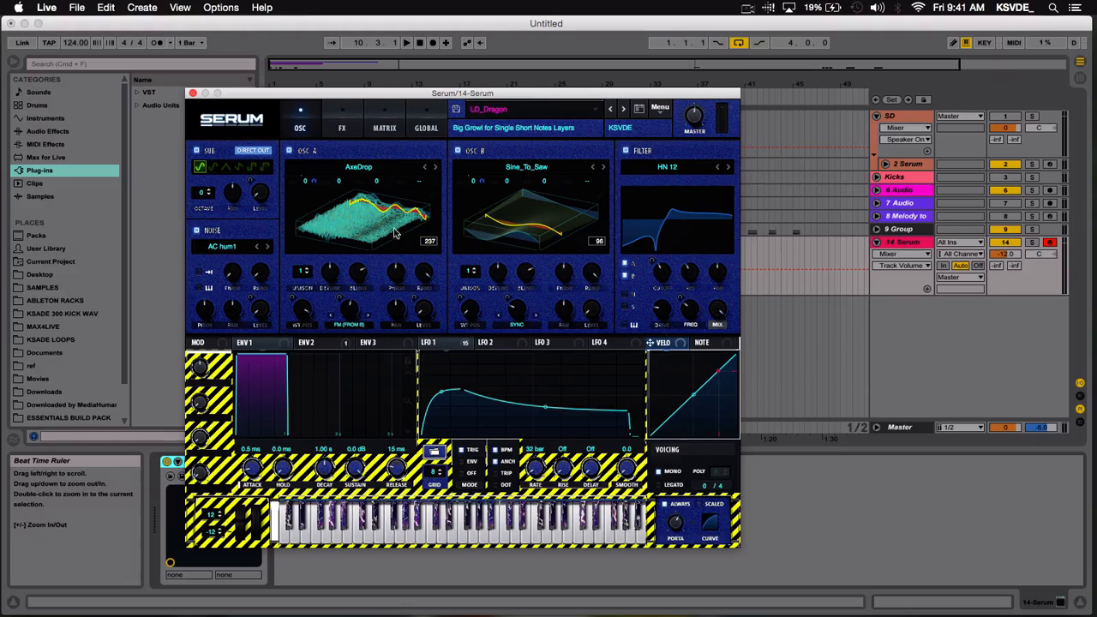
Step: Switch the OSC A and OSC B wavetable displays from 3D to 2D waveform view
{"action": "left_click", "coordinate": [367, 221]}
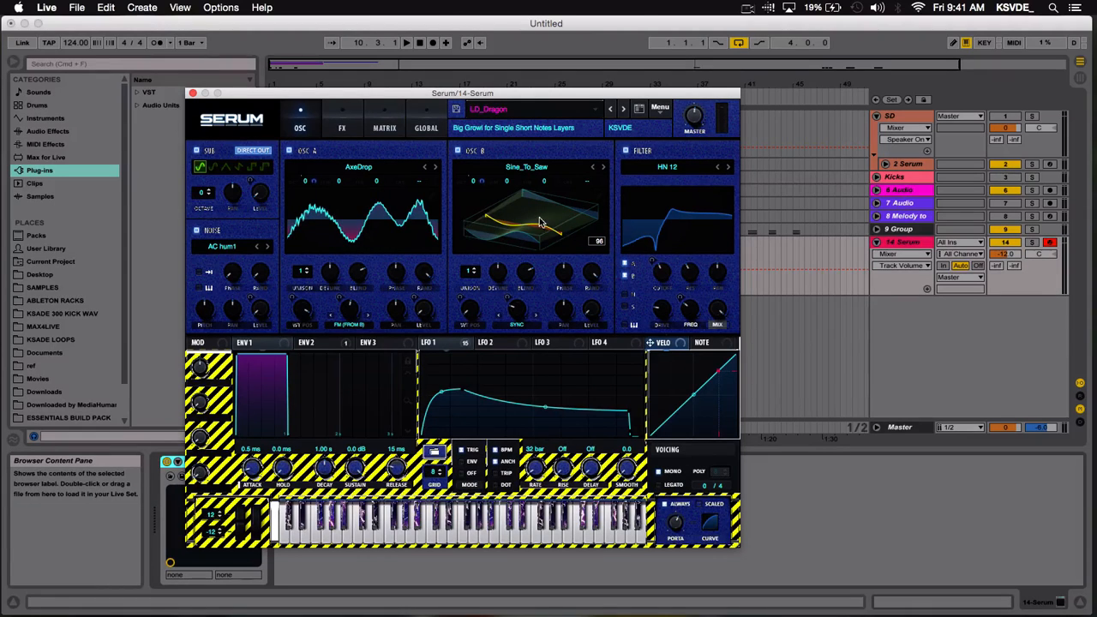
{"action": "left_click", "coordinate": [540, 223]}
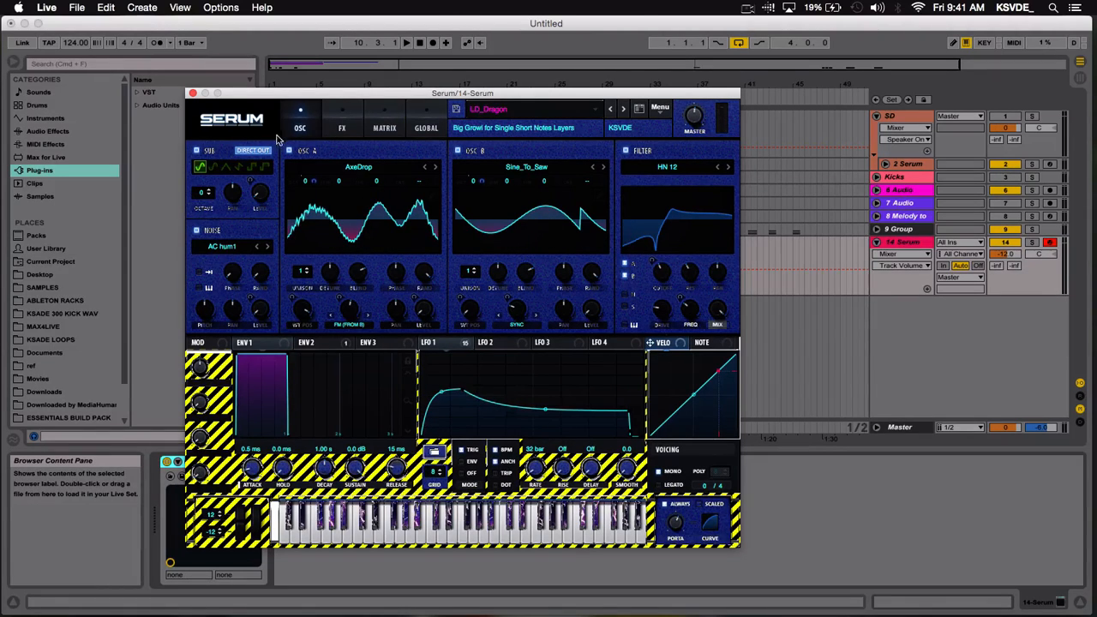
Step: Apply the Colormap - White skin to Serum and toggle the OSC B wavetable display to 3D and back to 2D
{"action": "left_click", "coordinate": [233, 123]}
{"action": "mouse_move", "coordinate": [249, 138]}
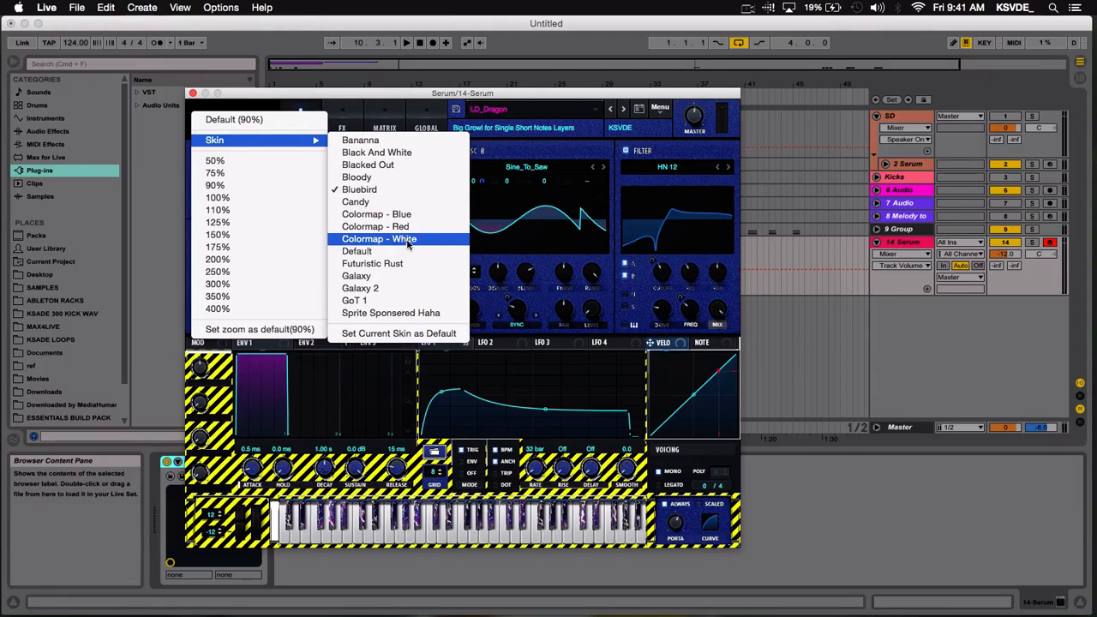
{"action": "left_click", "coordinate": [414, 247]}
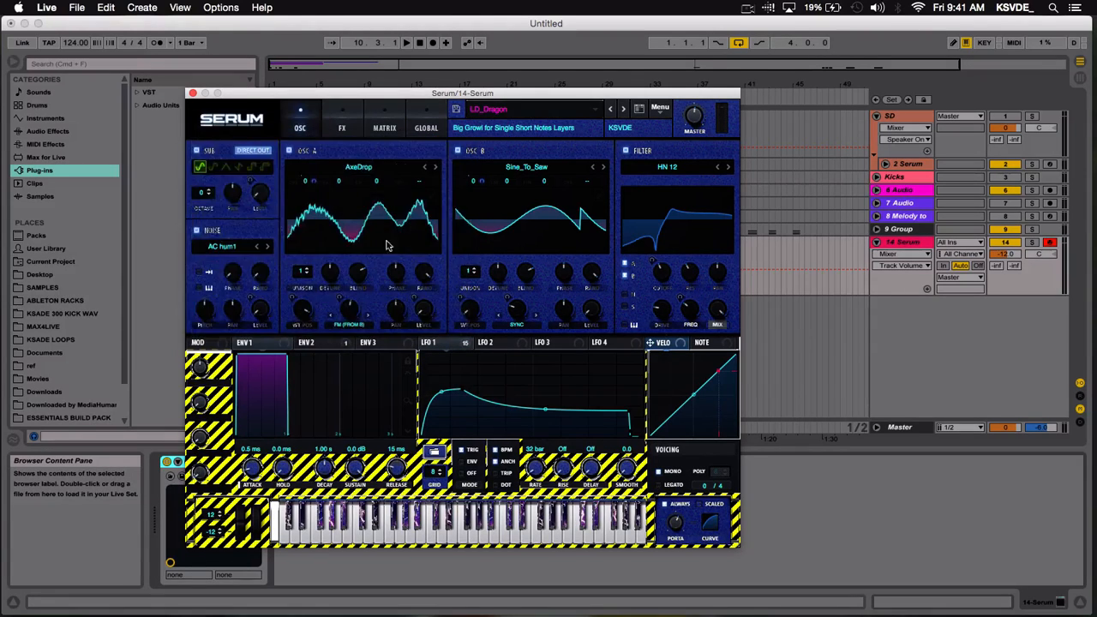
{"action": "left_click", "coordinate": [524, 235]}
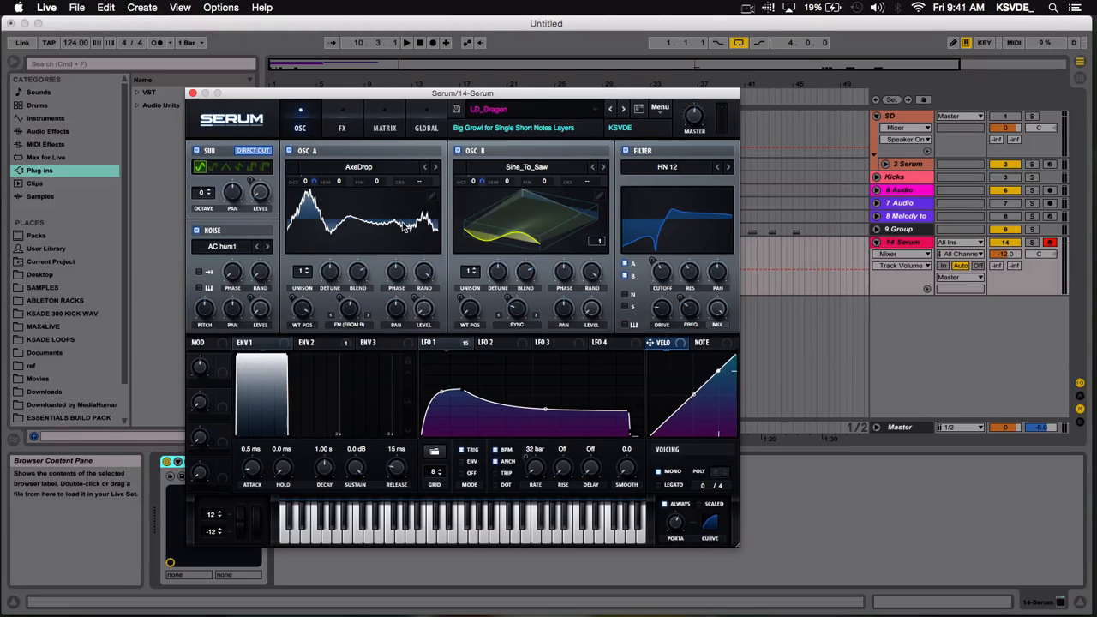
{"action": "left_click", "coordinate": [511, 225]}
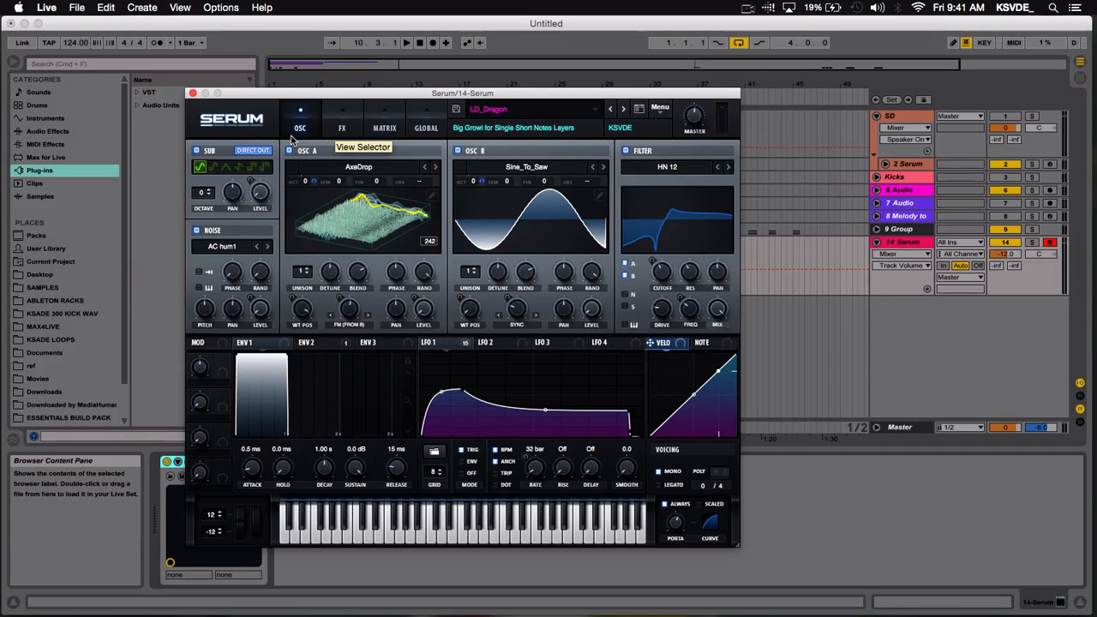
Step: Change the Serum skin to Black And White
{"action": "left_click", "coordinate": [235, 133]}
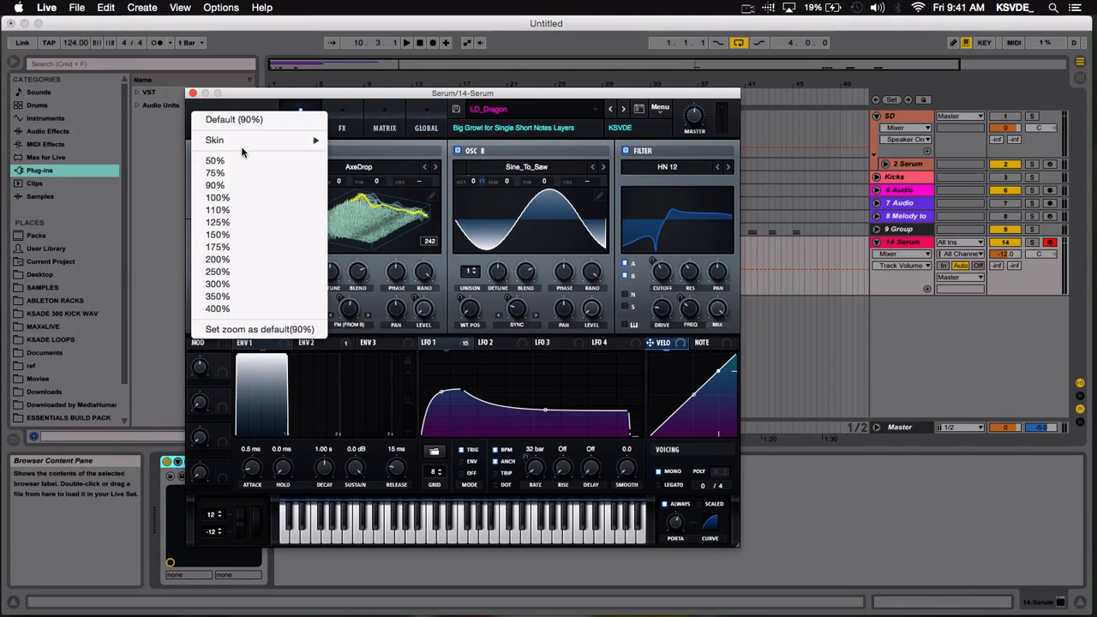
{"action": "mouse_move", "coordinate": [243, 141]}
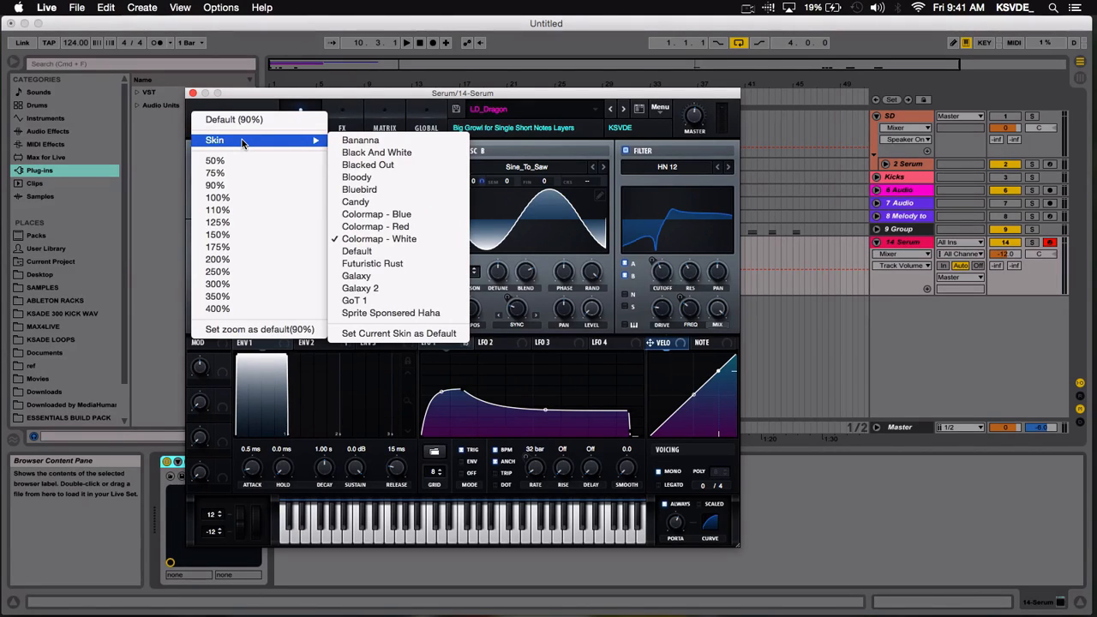
{"action": "left_click", "coordinate": [405, 154]}
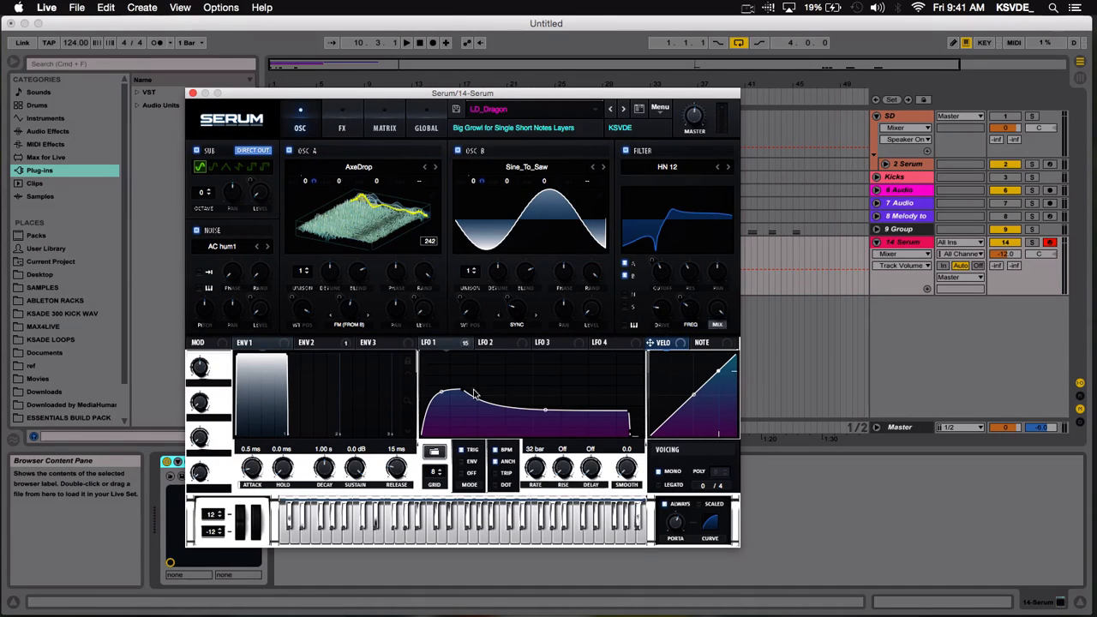
Step: Change the Serum skin to Galaxy 2
{"action": "left_click", "coordinate": [240, 125]}
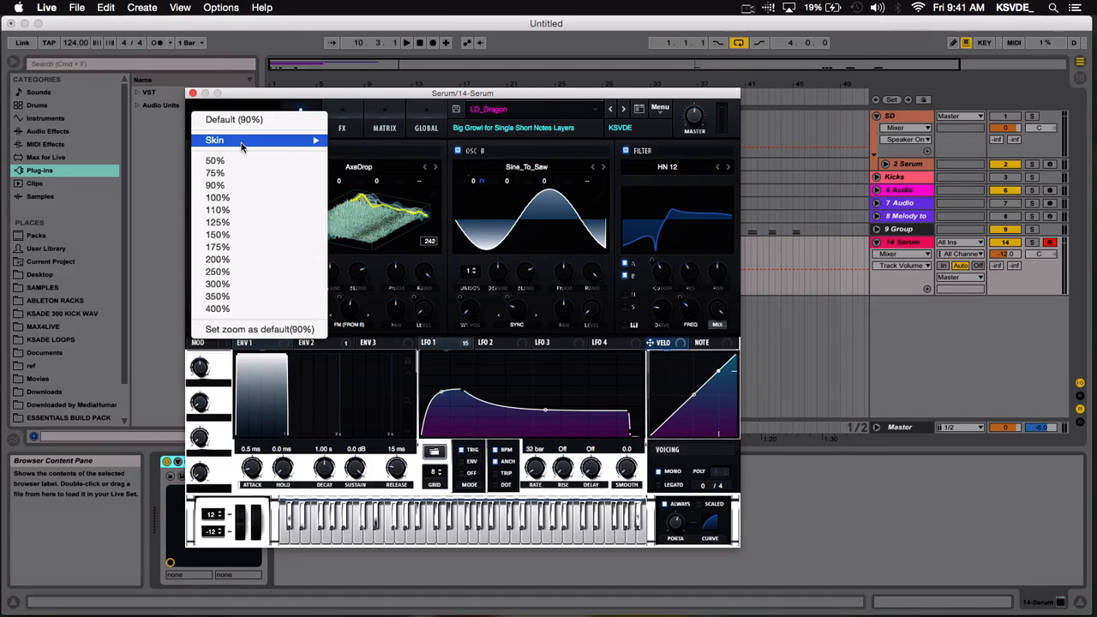
{"action": "mouse_move", "coordinate": [242, 147]}
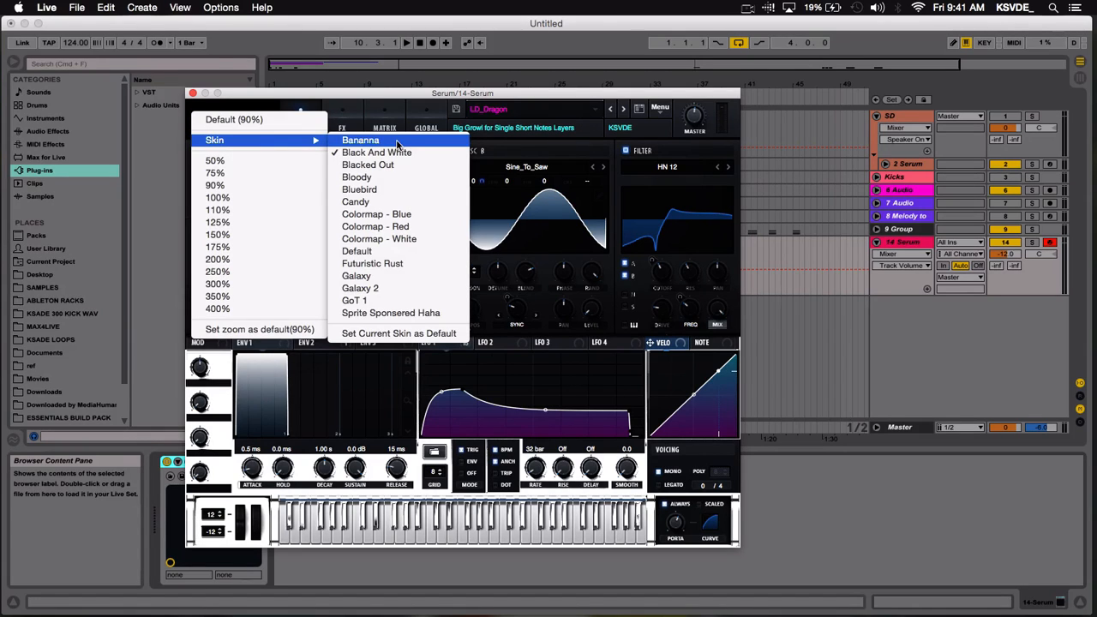
{"action": "left_click", "coordinate": [403, 288]}
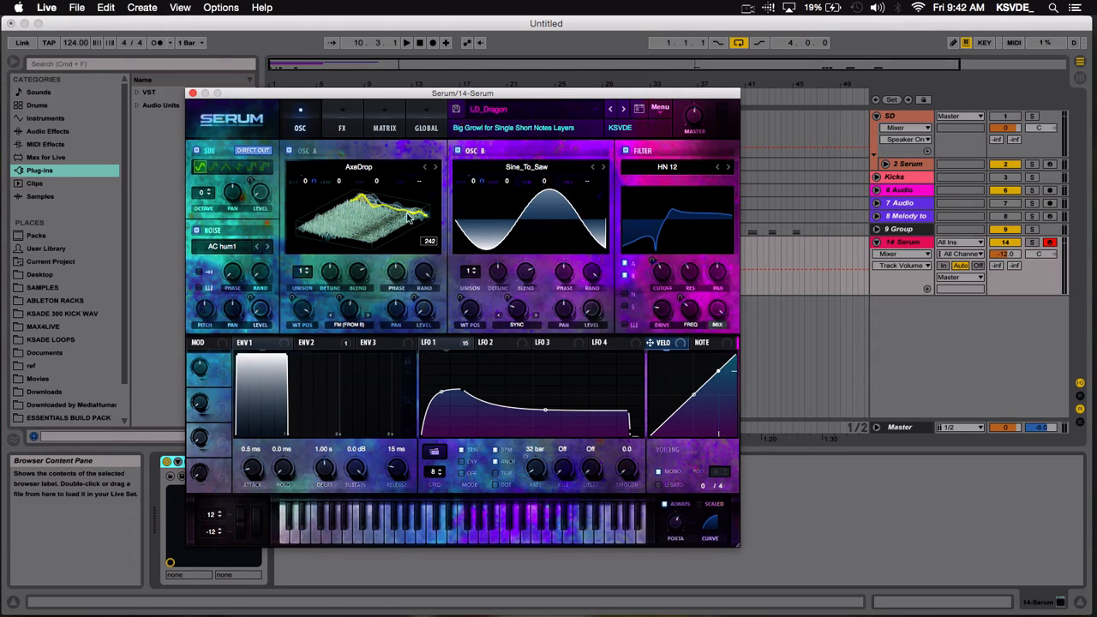
Step: Change the Serum skin to Bloody
{"action": "left_click", "coordinate": [237, 138]}
{"action": "mouse_move", "coordinate": [257, 140]}
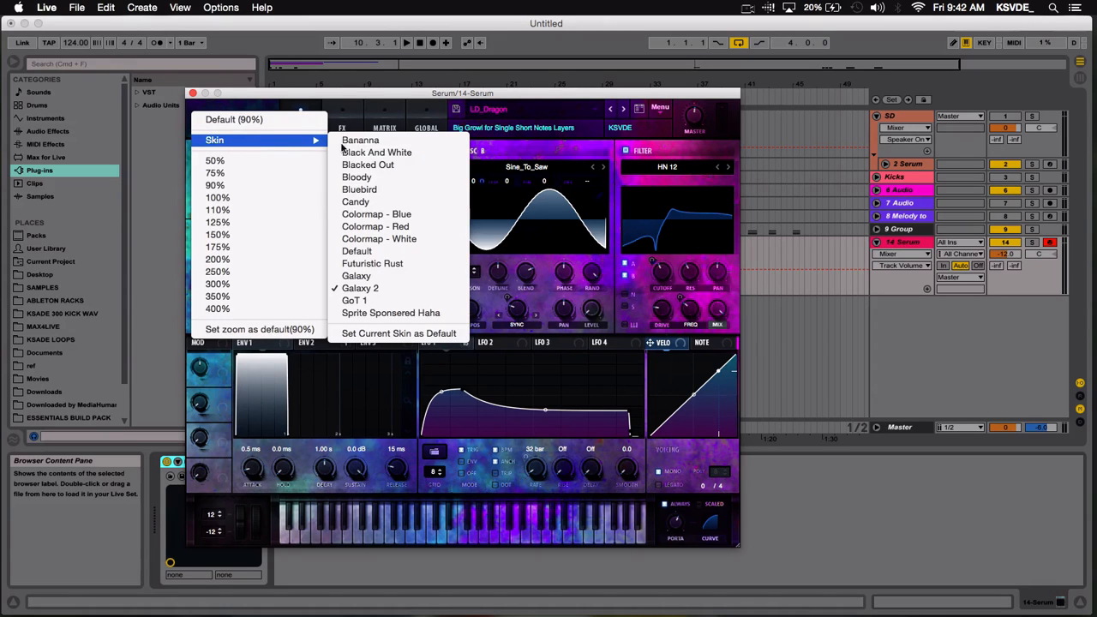
{"action": "left_click", "coordinate": [427, 179]}
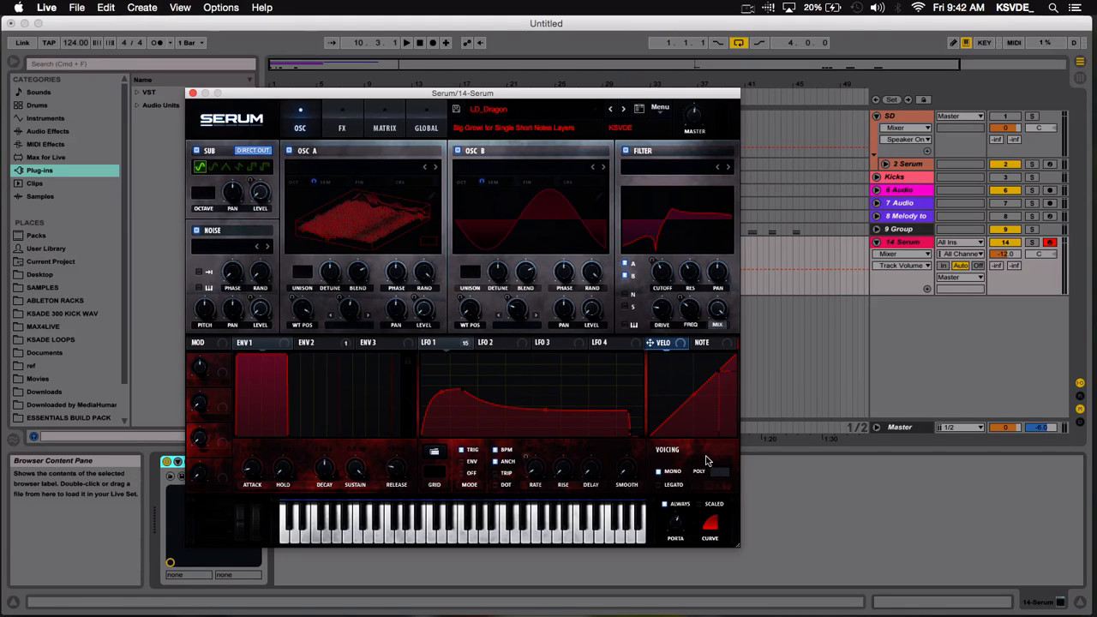
Step: Change the Serum skin to Sprite Sponsered Haha
{"action": "left_click", "coordinate": [246, 124]}
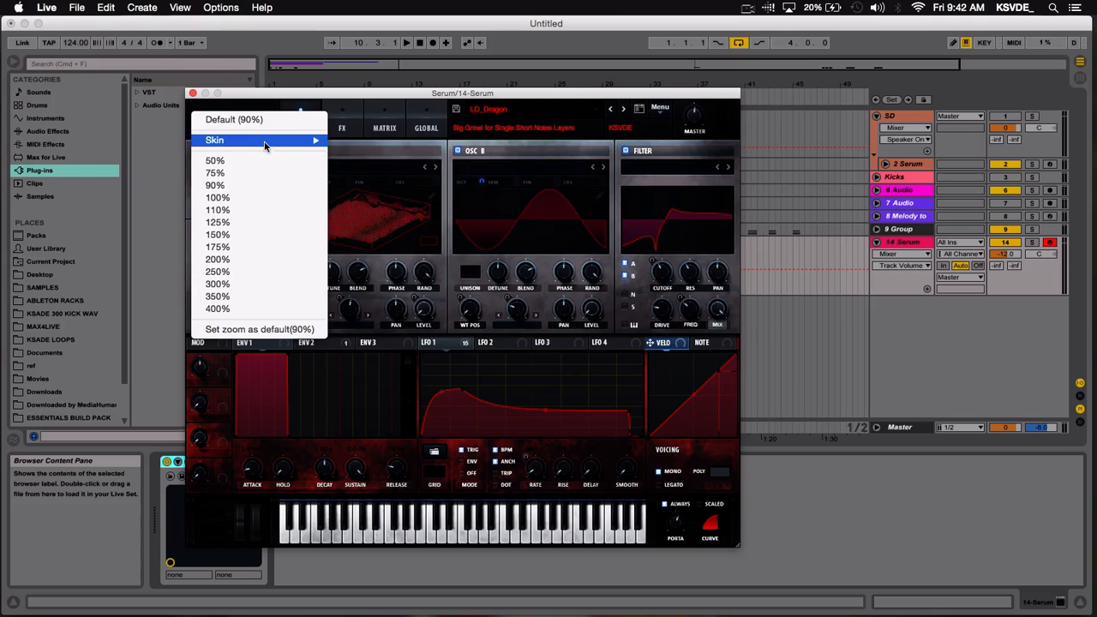
{"action": "mouse_move", "coordinate": [265, 146]}
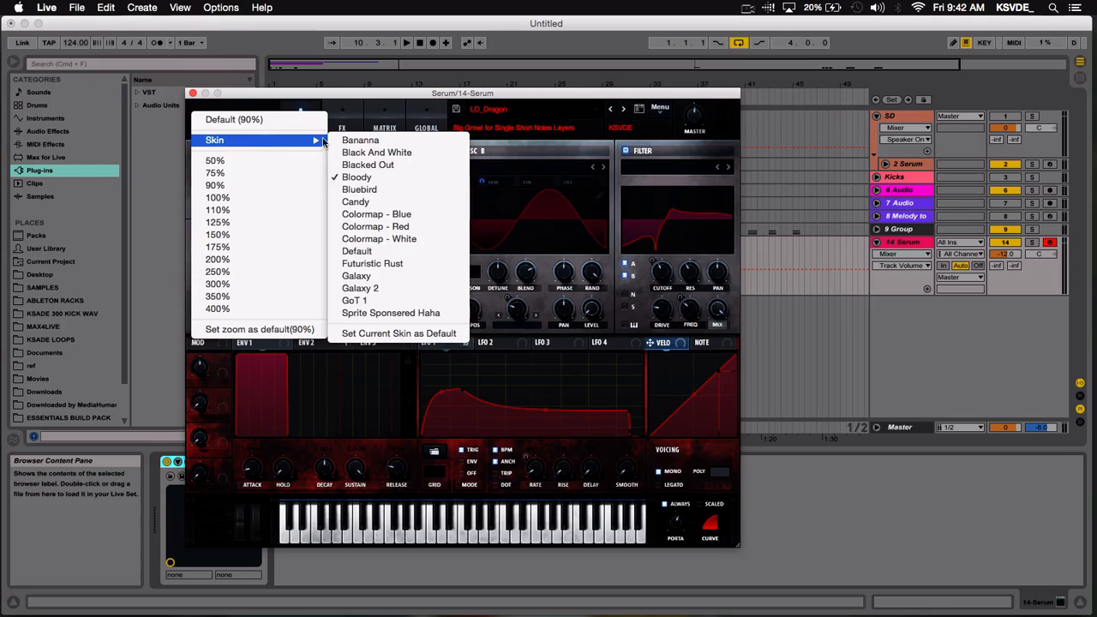
{"action": "left_click", "coordinate": [391, 313]}
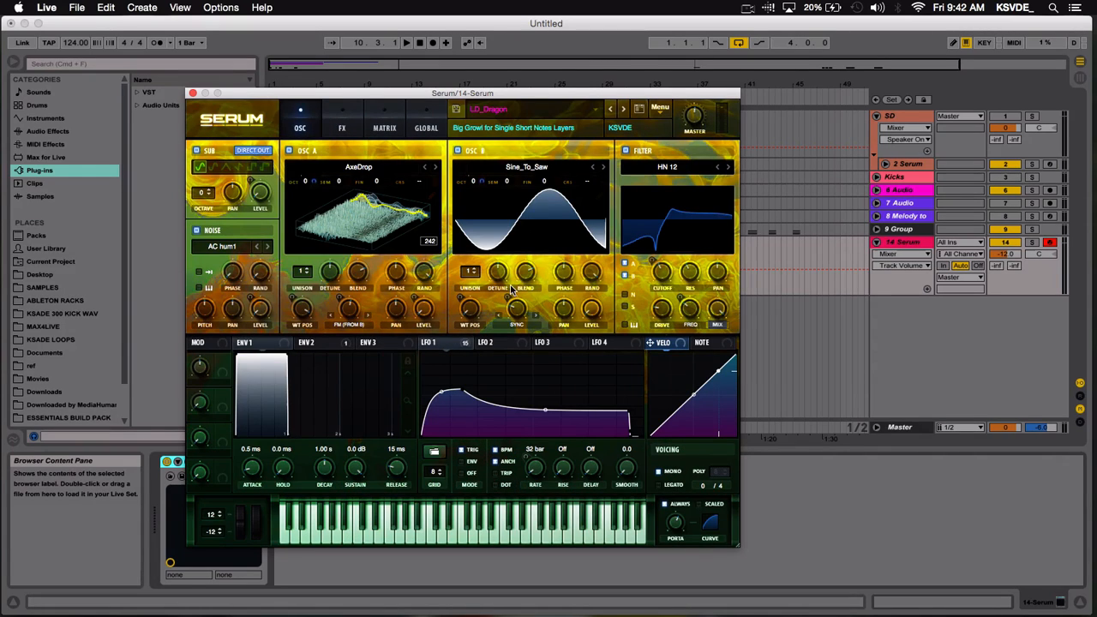
Step: Change the Serum skin to Candy
{"action": "left_click", "coordinate": [220, 122]}
{"action": "mouse_move", "coordinate": [231, 140]}
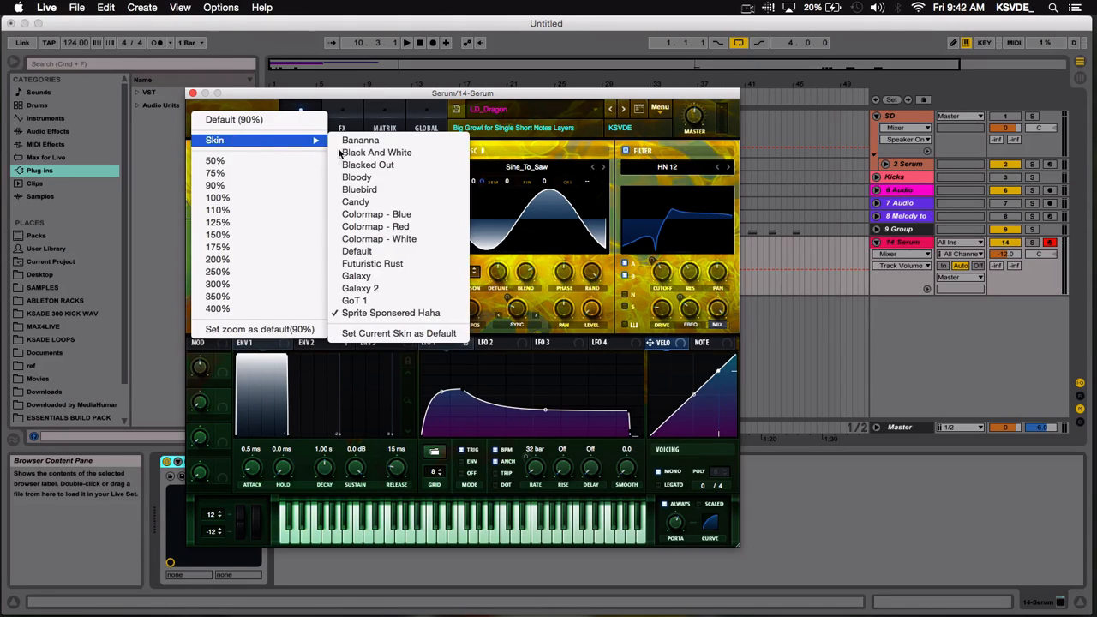
{"action": "left_click", "coordinate": [425, 206]}
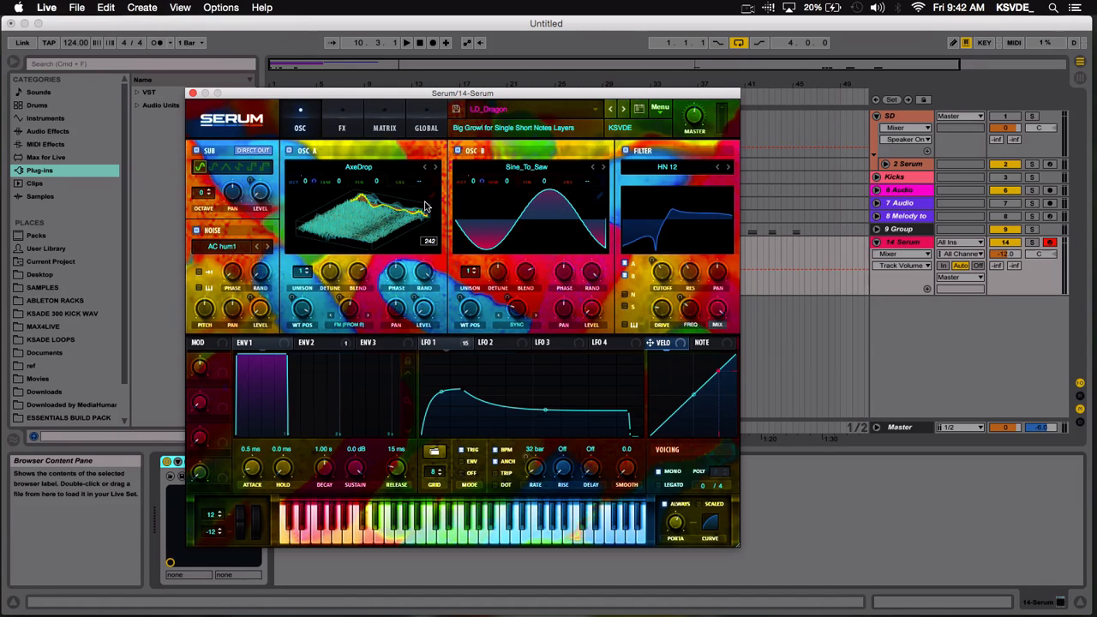
Step: Change the Serum skin to Bluebird
{"action": "left_click", "coordinate": [229, 130]}
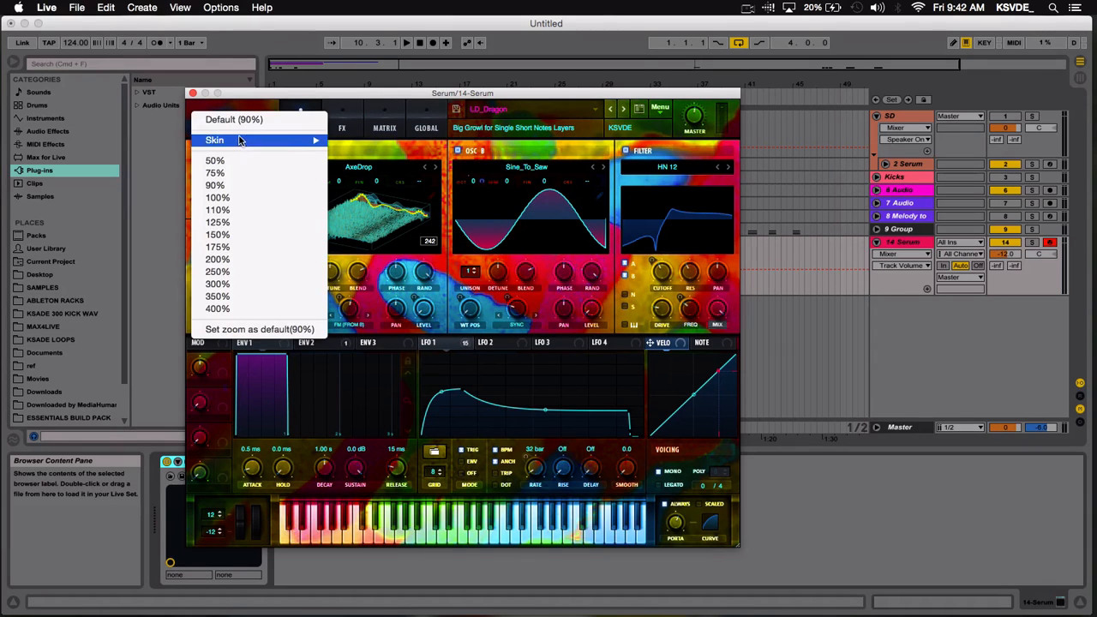
{"action": "mouse_move", "coordinate": [243, 141]}
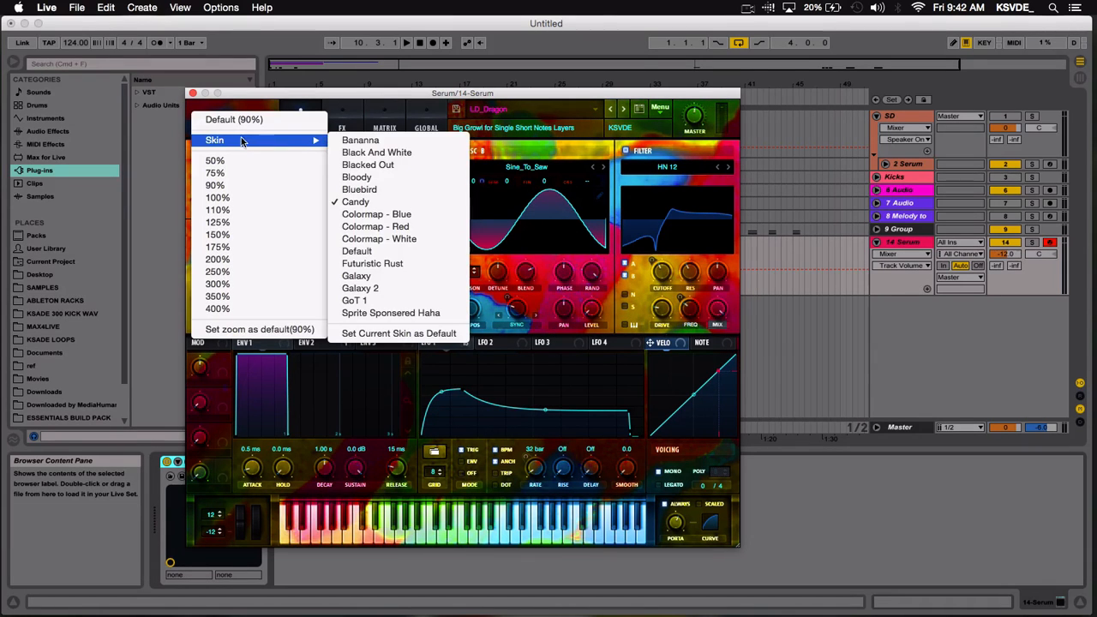
{"action": "left_click", "coordinate": [405, 191]}
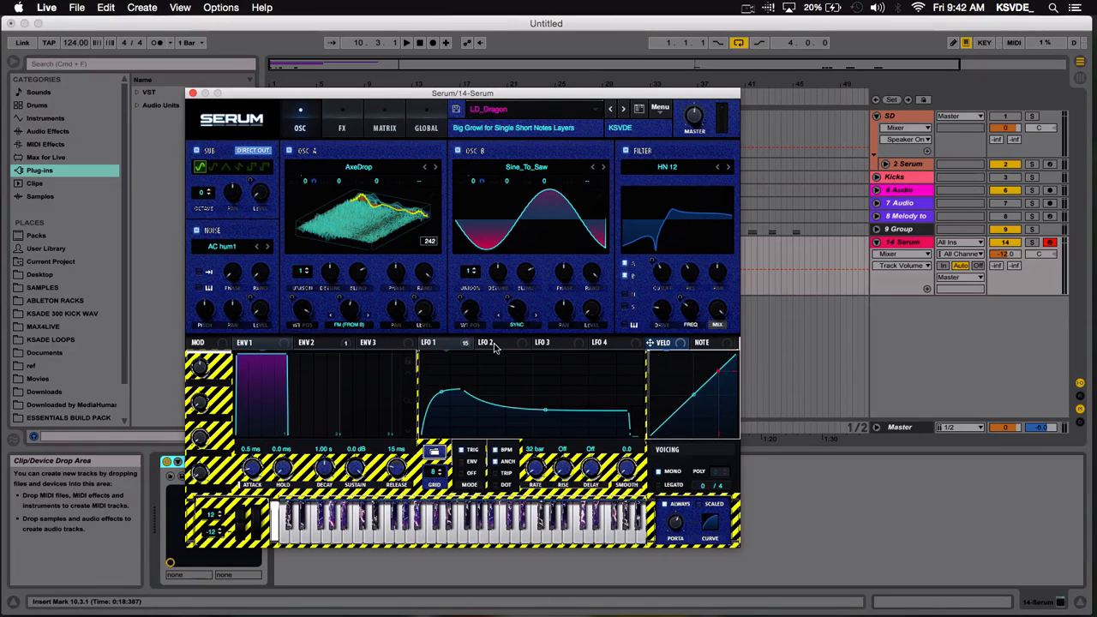
Step: Set the Serum plug-in's skin back to Black And White
{"action": "left_click", "coordinate": [242, 125]}
{"action": "mouse_move", "coordinate": [244, 142]}
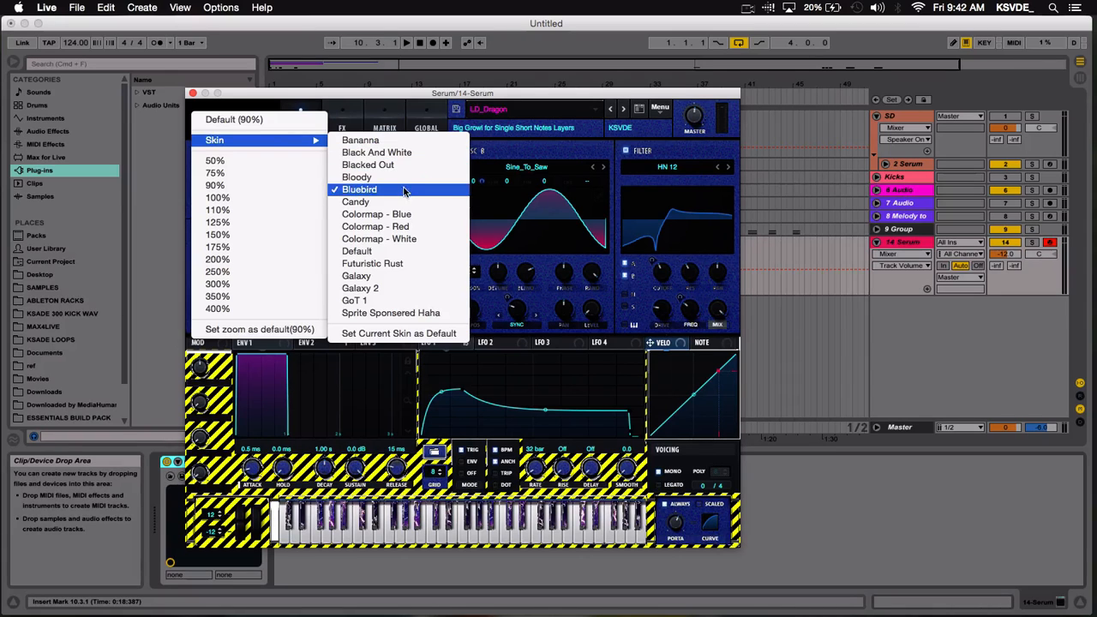
{"action": "left_click", "coordinate": [359, 152]}
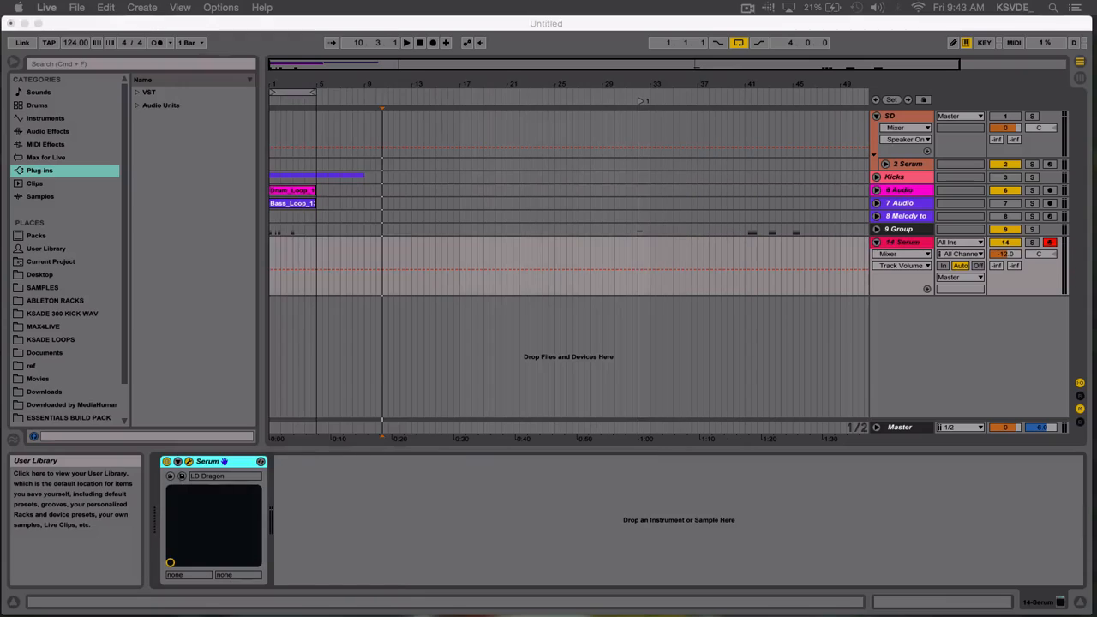
Step: Switch to Safari and look over the GIMP home page with its download option
{"action": "left_click_drag", "start_coordinate": [0, 71], "coordinate": [735, 89]}
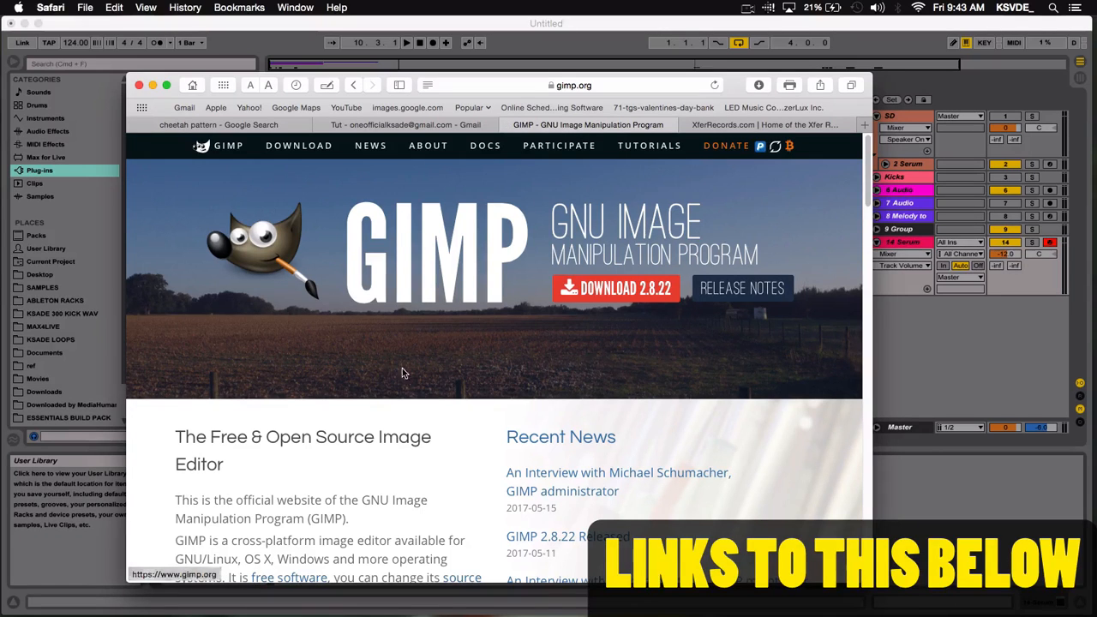
{"action": "scroll", "coordinate": [399, 369], "scroll_direction": "down", "scroll_amount": 10}
{"action": "scroll", "coordinate": [392, 366], "scroll_direction": "up", "scroll_amount": 10}
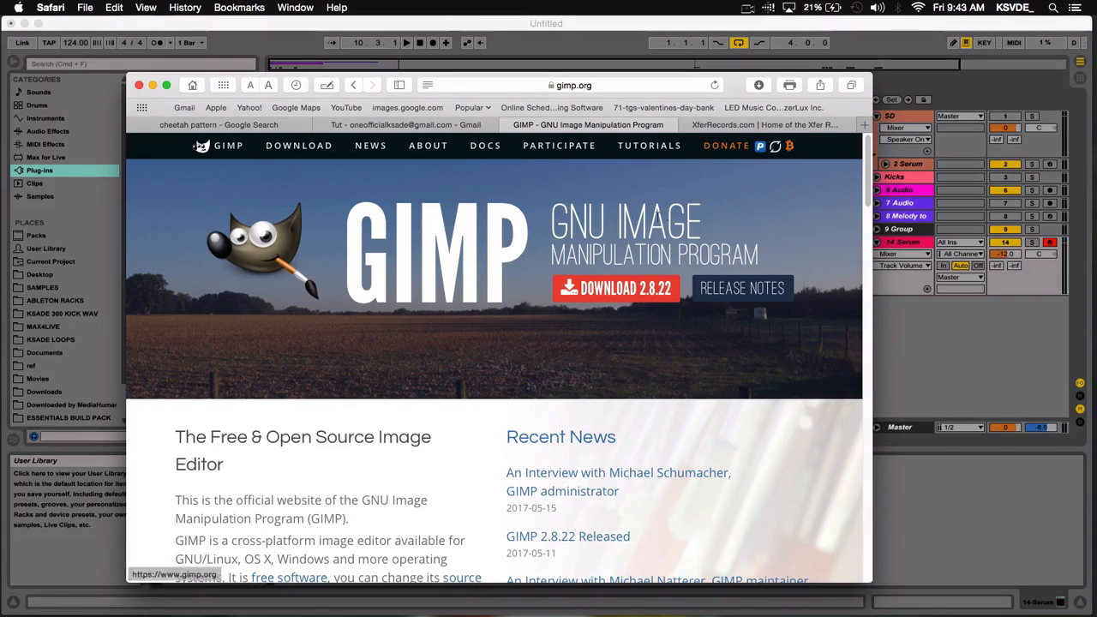
Step: View the Download Serum page on xferrecords.com with the available Serum versions
{"action": "left_click", "coordinate": [717, 125]}
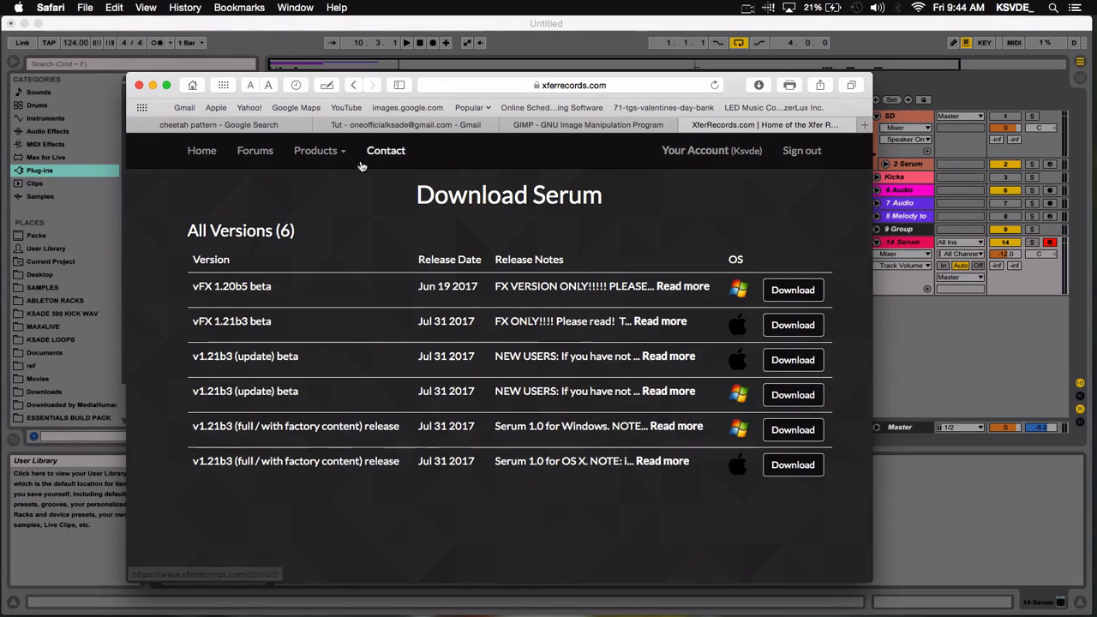
{"action": "left_click", "coordinate": [626, 126]}
{"action": "left_click", "coordinate": [712, 127]}
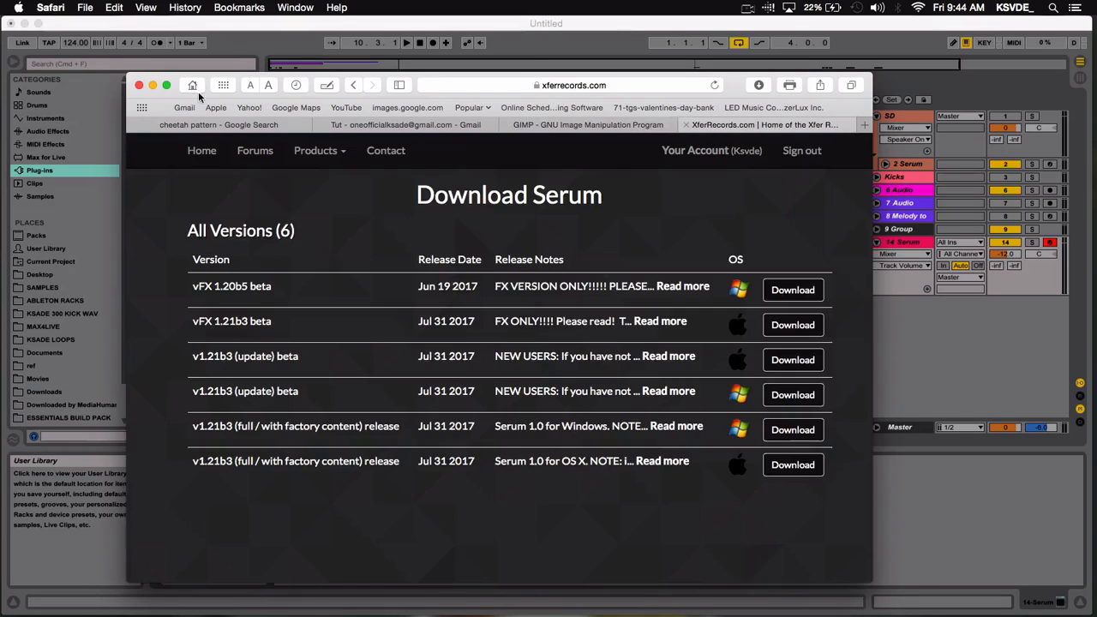
Step: Return to Ableton Live, reposition the Serum window and show the Serum Presets folder in Finder
{"action": "left_click", "coordinate": [565, 23]}
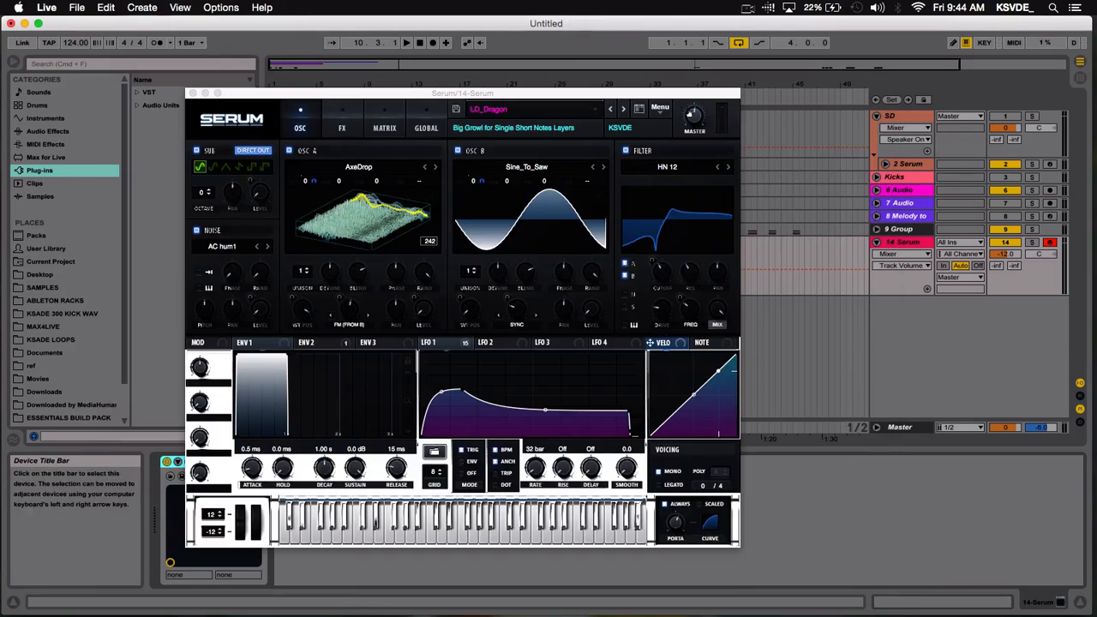
{"action": "left_click", "coordinate": [426, 97]}
{"action": "left_click_drag", "start_coordinate": [425, 97], "coordinate": [448, 111]}
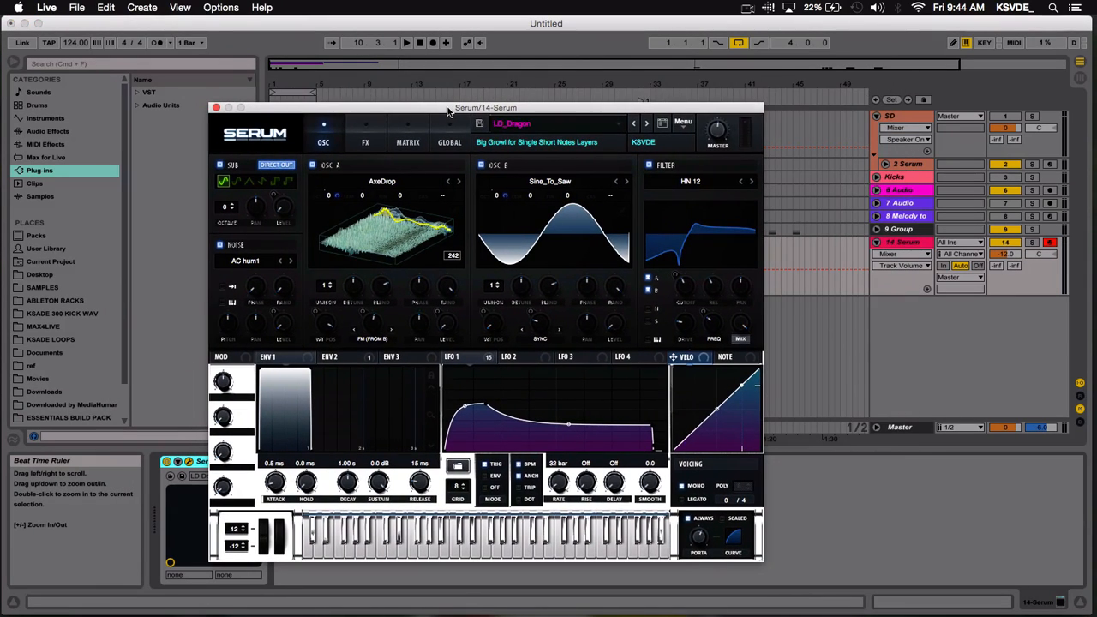
{"action": "left_click", "coordinate": [686, 122]}
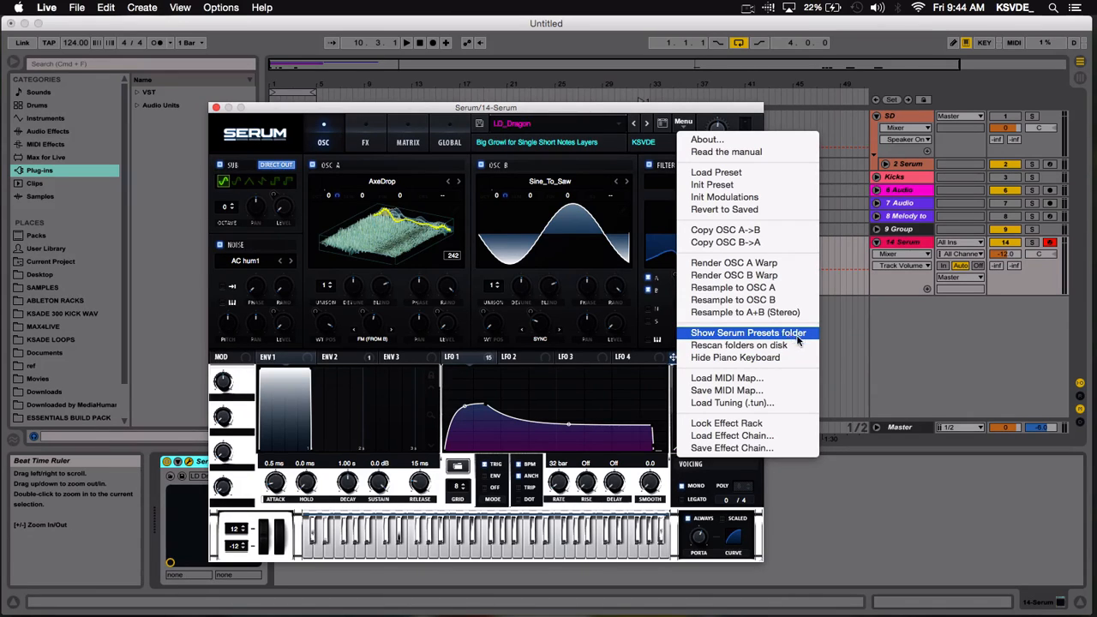
{"action": "left_click", "coordinate": [729, 336]}
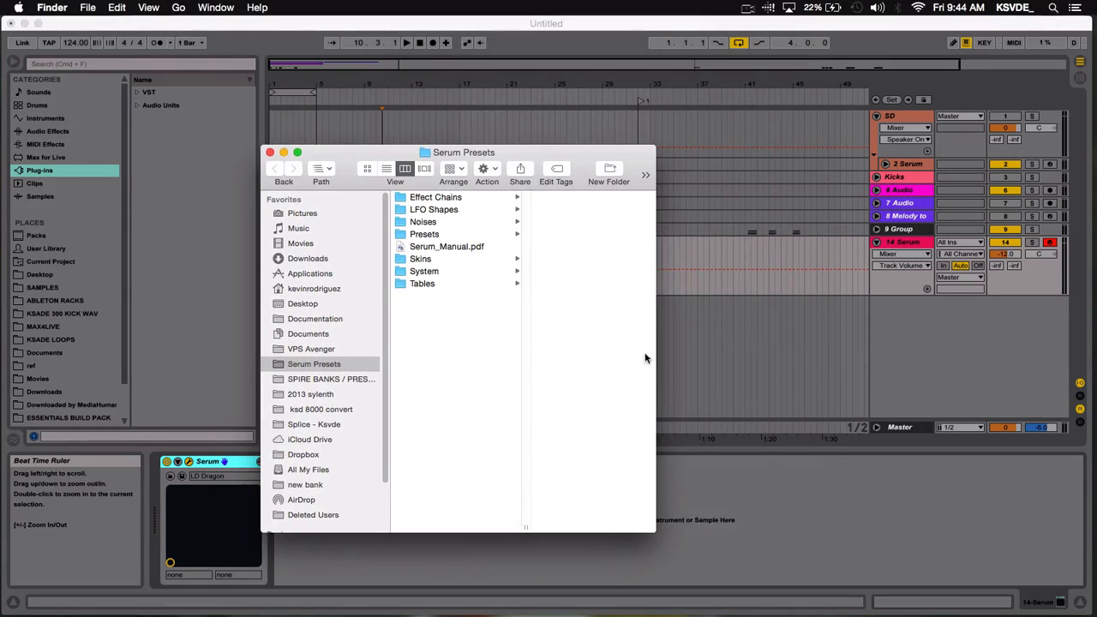
Step: Open the Skins folder in a widened Finder window and display the contents of its Default skin folder
{"action": "left_click", "coordinate": [429, 259]}
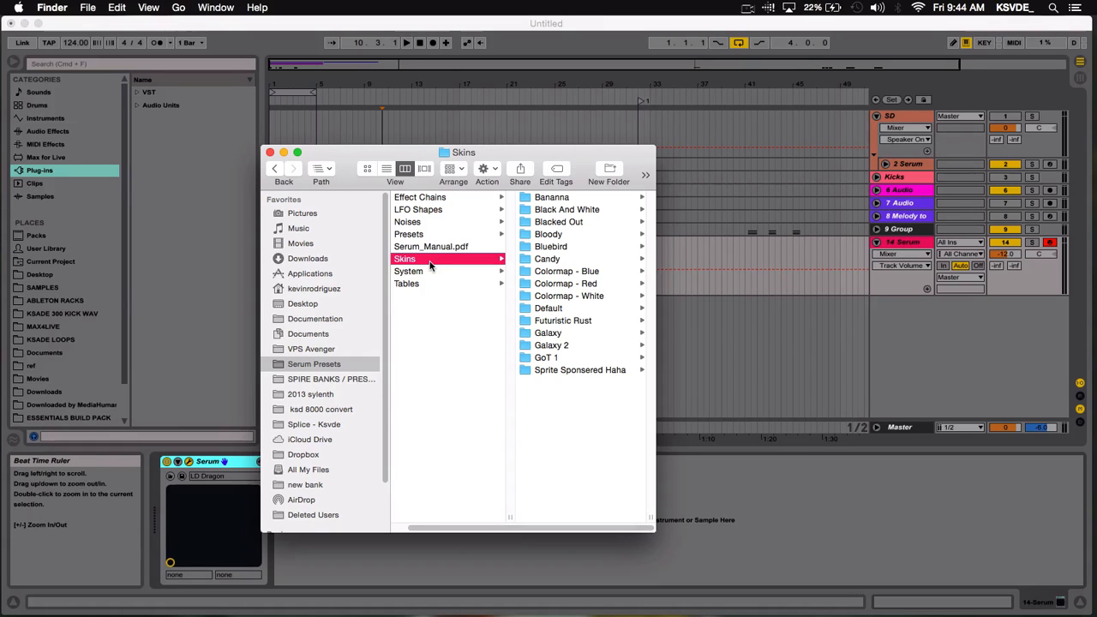
{"action": "left_click_drag", "start_coordinate": [653, 529], "coordinate": [927, 549]}
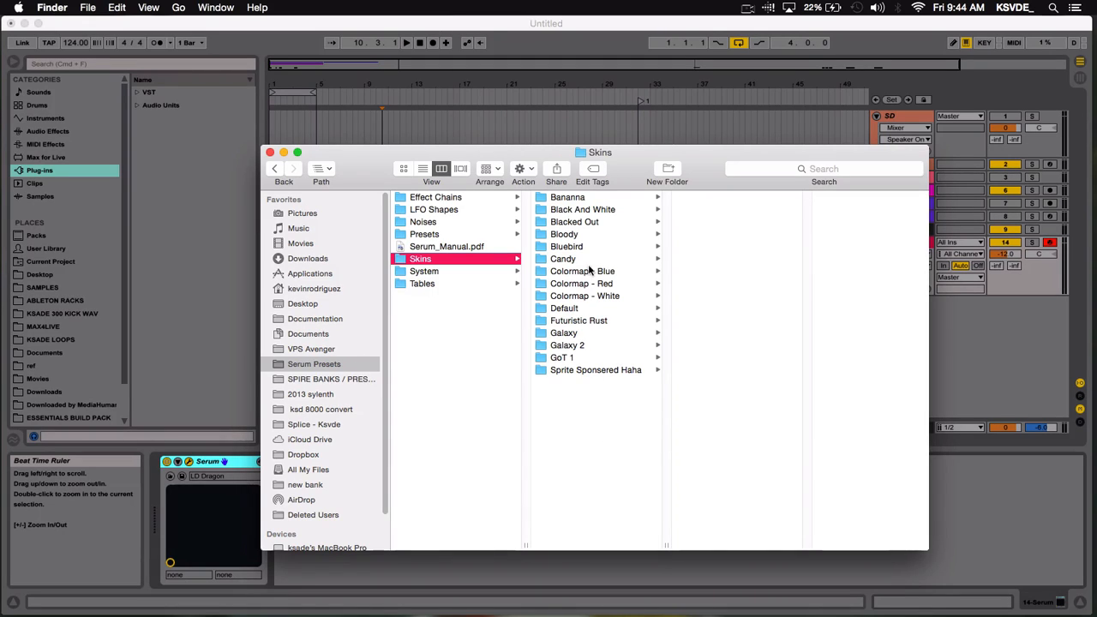
{"action": "left_click", "coordinate": [586, 309]}
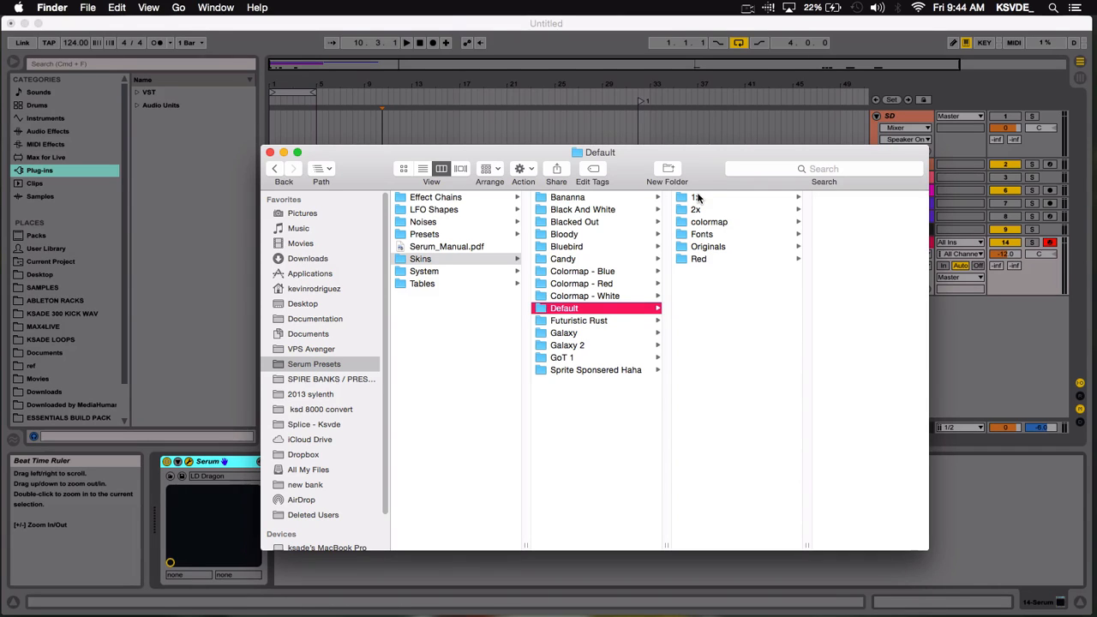
Step: Display the Default skin's 1x images, and show Serum's zoom size options, including 90%, with the plugin window repositioned
{"action": "left_click", "coordinate": [700, 199]}
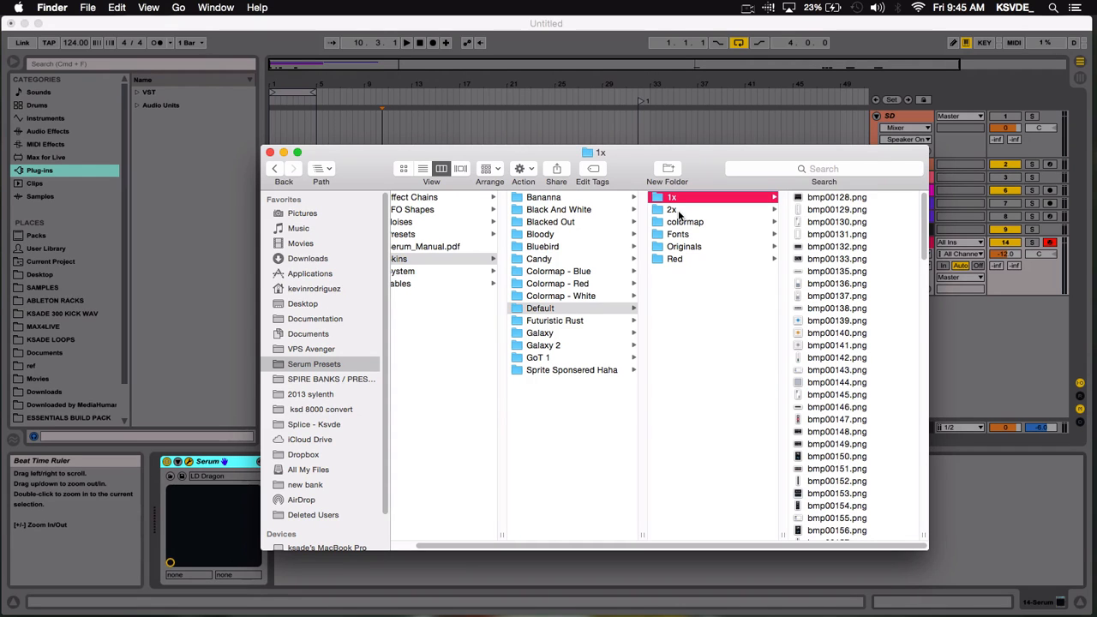
{"action": "left_click", "coordinate": [748, 23]}
{"action": "left_click", "coordinate": [257, 130]}
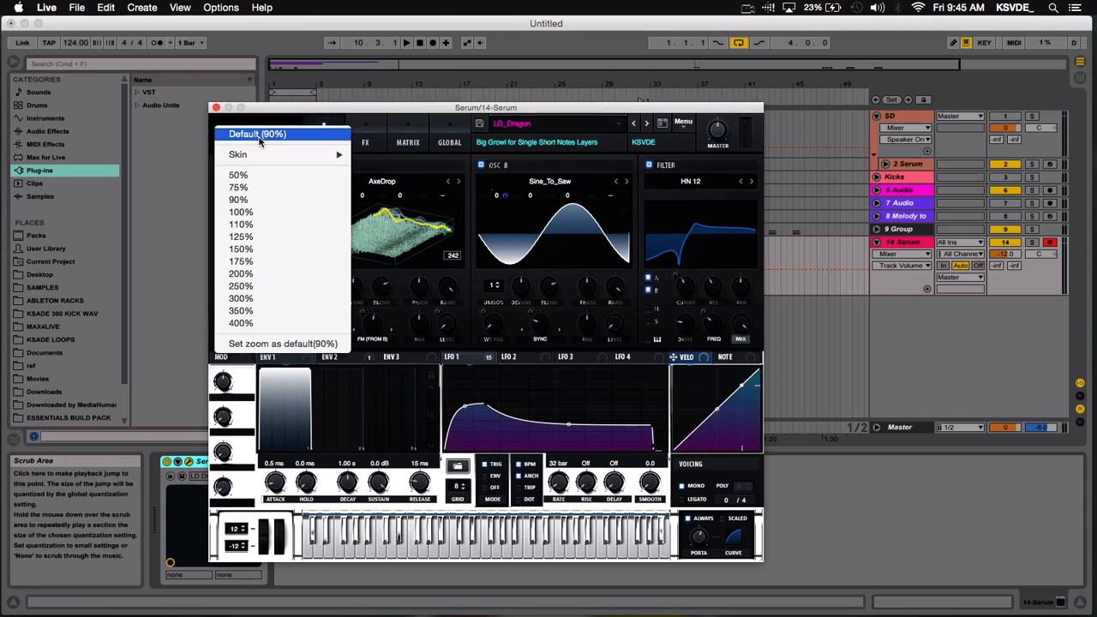
{"action": "left_click", "coordinate": [264, 198]}
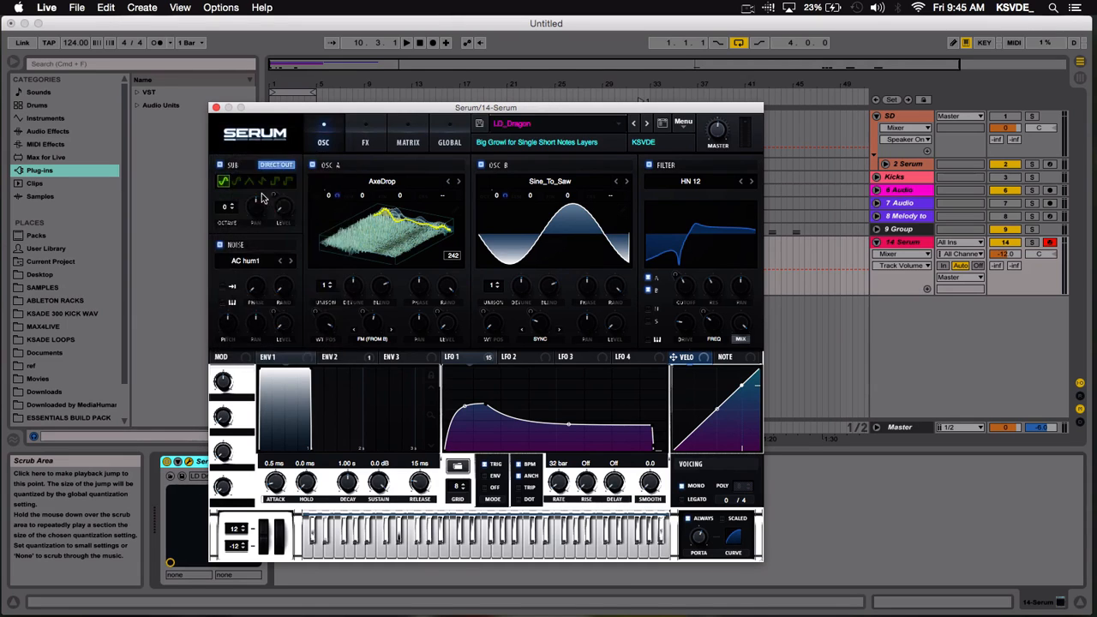
{"action": "left_click_drag", "start_coordinate": [299, 110], "coordinate": [423, 152]}
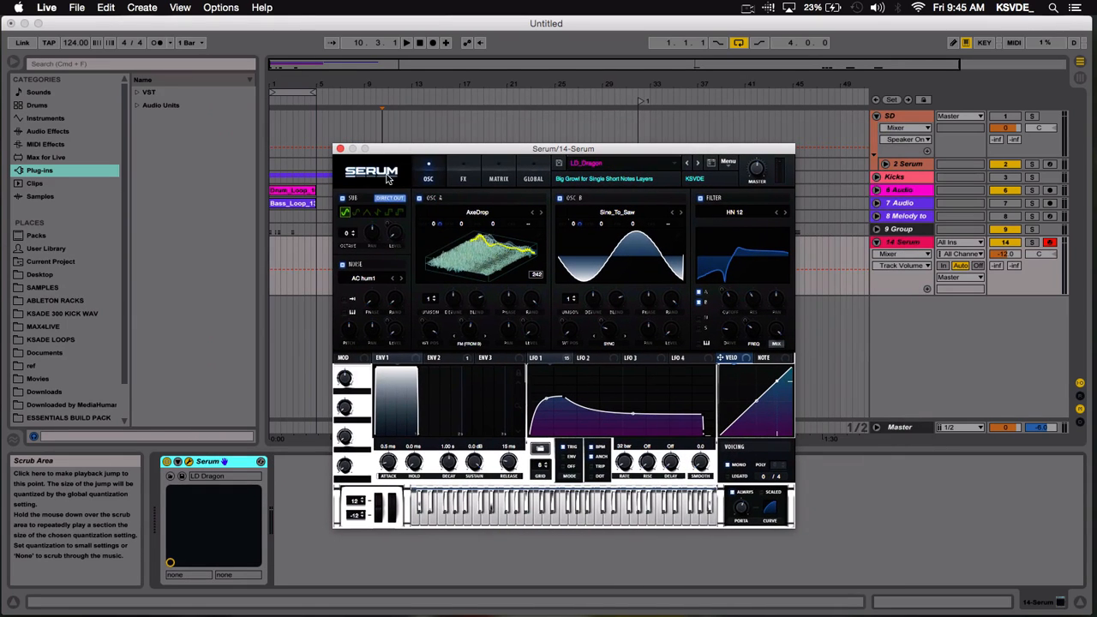
{"action": "left_click", "coordinate": [388, 178]}
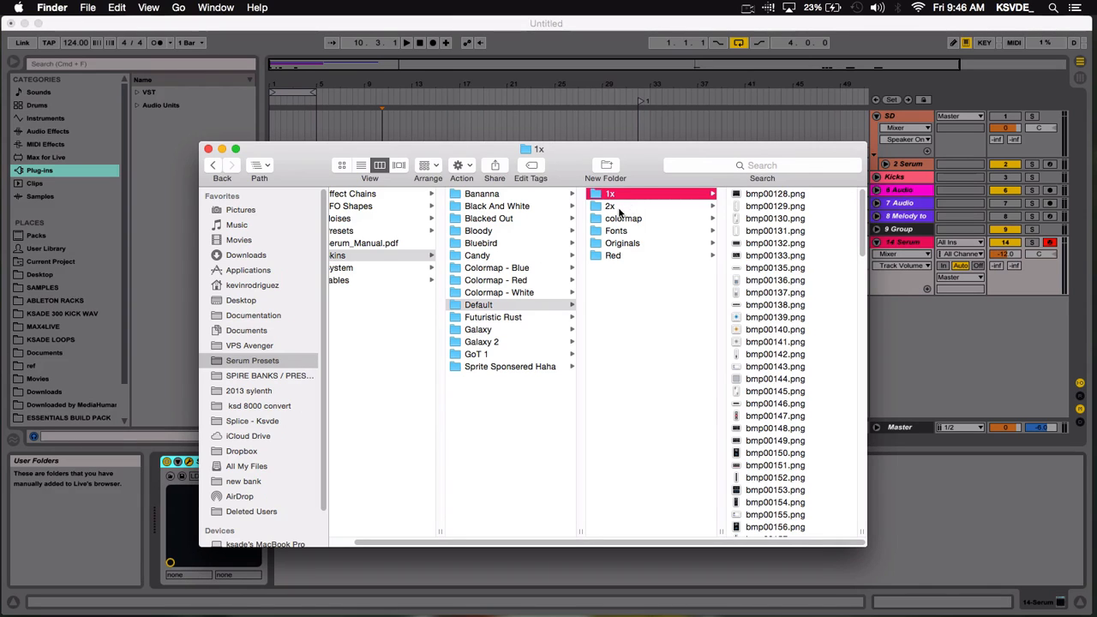
Step: Compare the image files in the Default skin's 2x folder with those in its 1x folder
{"action": "left_click", "coordinate": [619, 209]}
{"action": "left_click", "coordinate": [780, 197]}
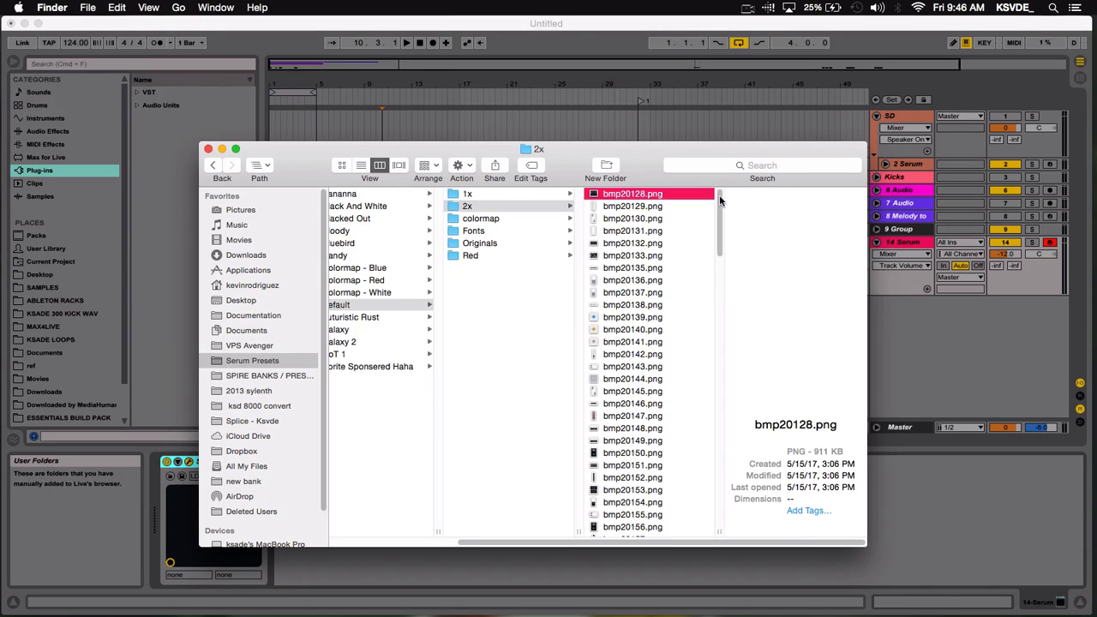
{"action": "left_click", "coordinate": [519, 197]}
{"action": "left_click", "coordinate": [502, 207]}
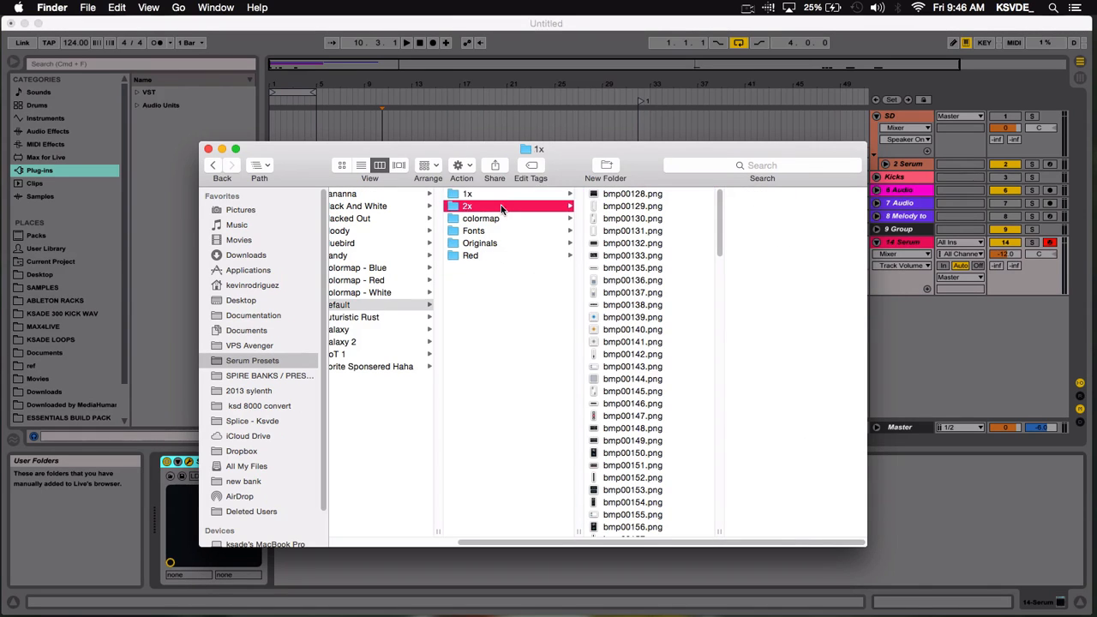
{"action": "left_click", "coordinate": [504, 197]}
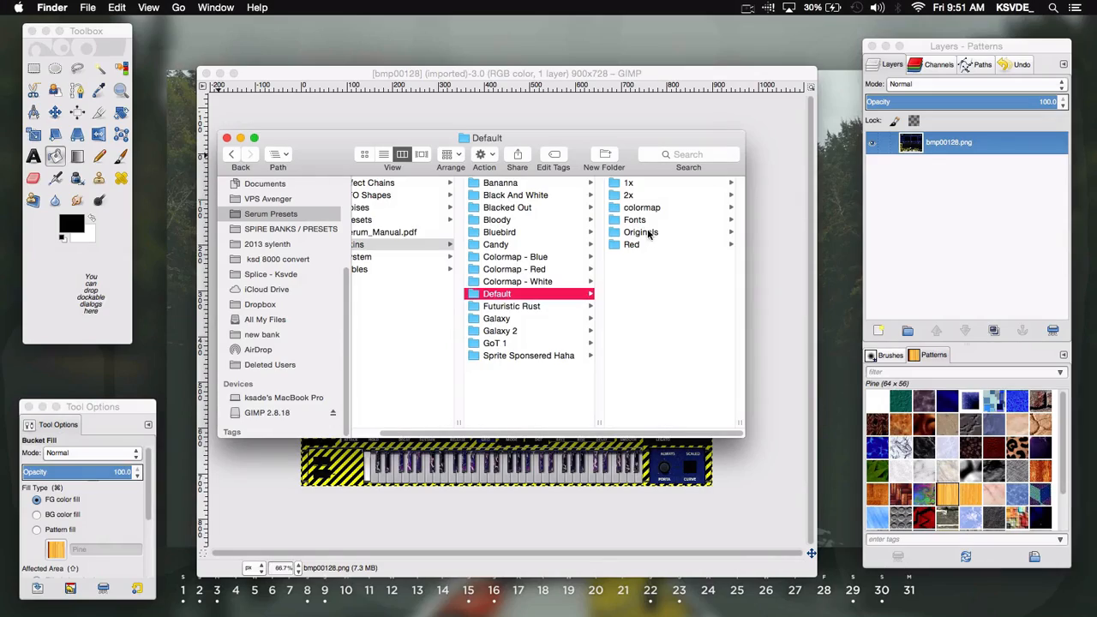
Step: Preview bmp00128.png in the Default skin's 1x folder as the example background image
{"action": "left_click", "coordinate": [624, 186]}
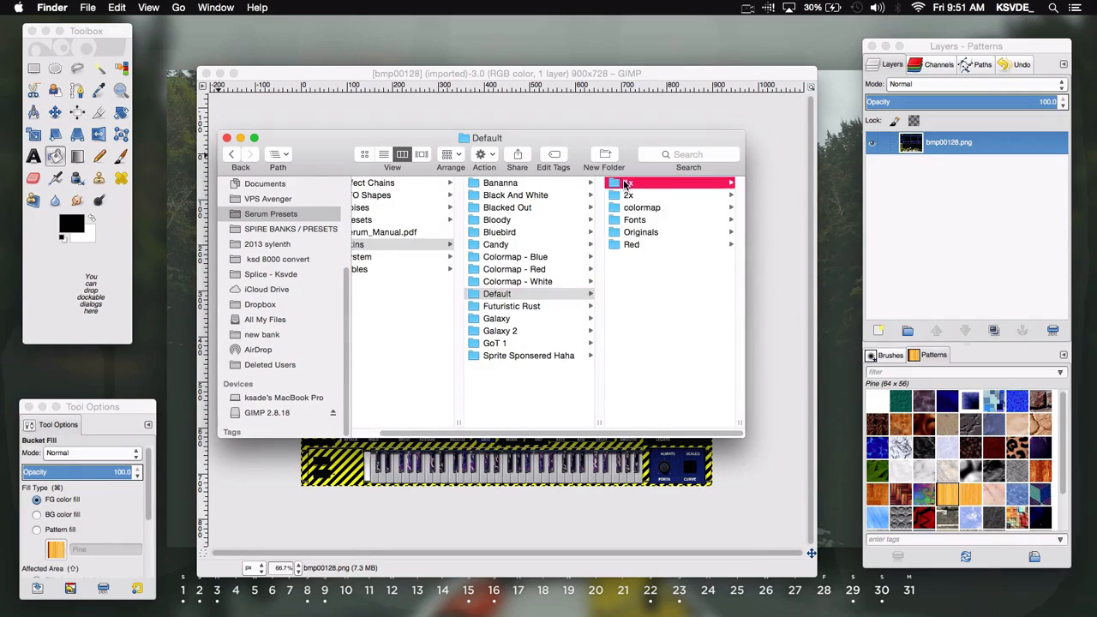
{"action": "left_click", "coordinate": [678, 185]}
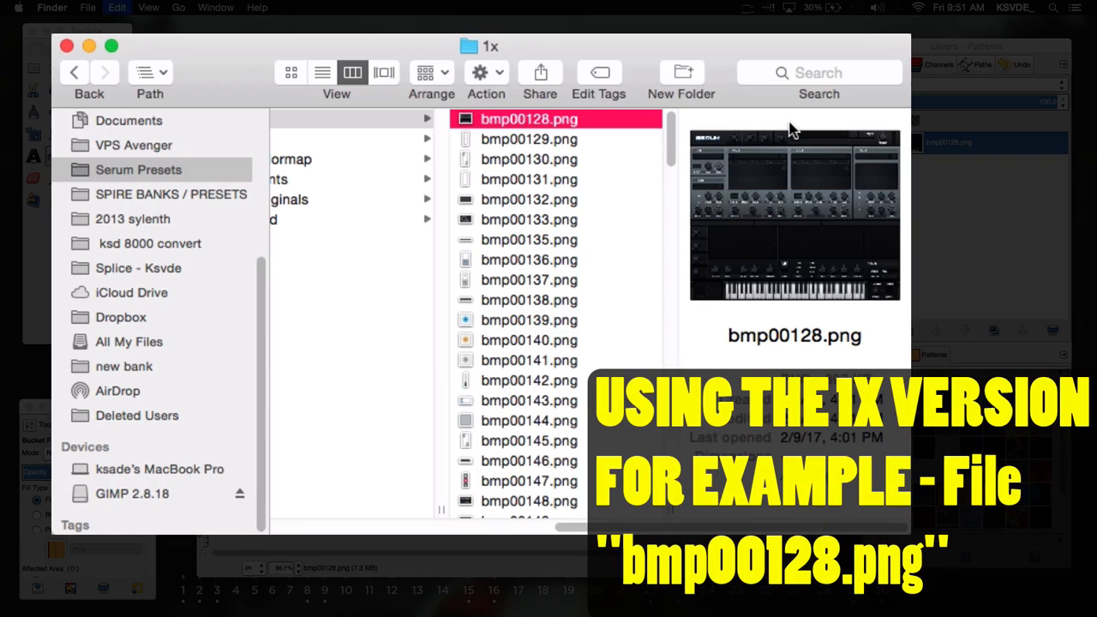
{"action": "left_click", "coordinate": [514, 94]}
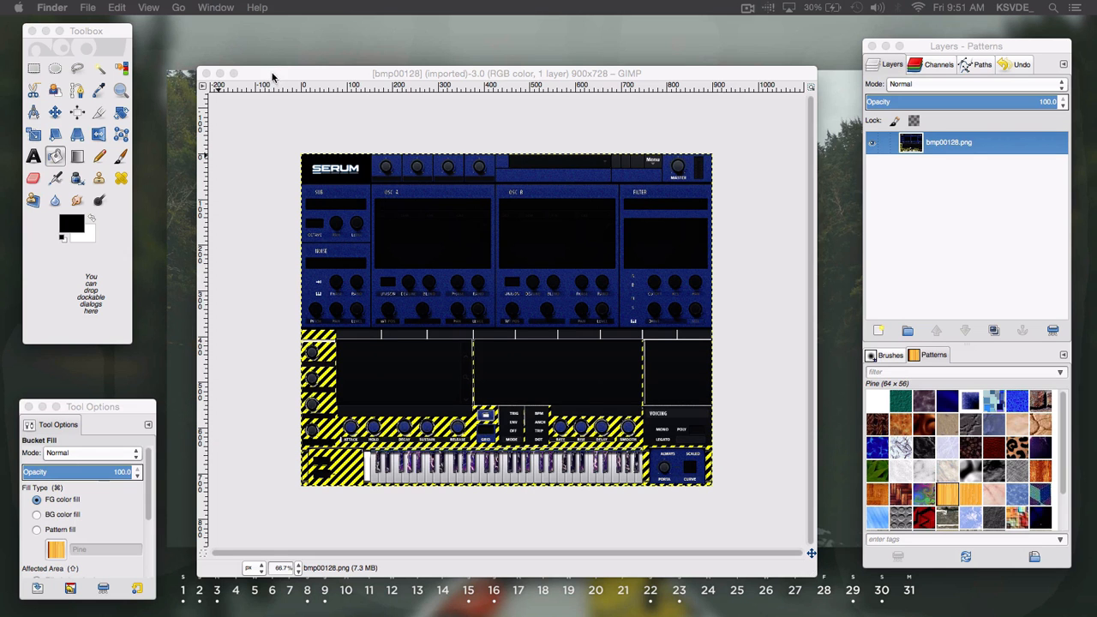
Step: Switch to GIMP and open the unmodified bmp00128.png from the Desktop
{"action": "left_click", "coordinate": [273, 78]}
{"action": "left_click", "coordinate": [83, 7]}
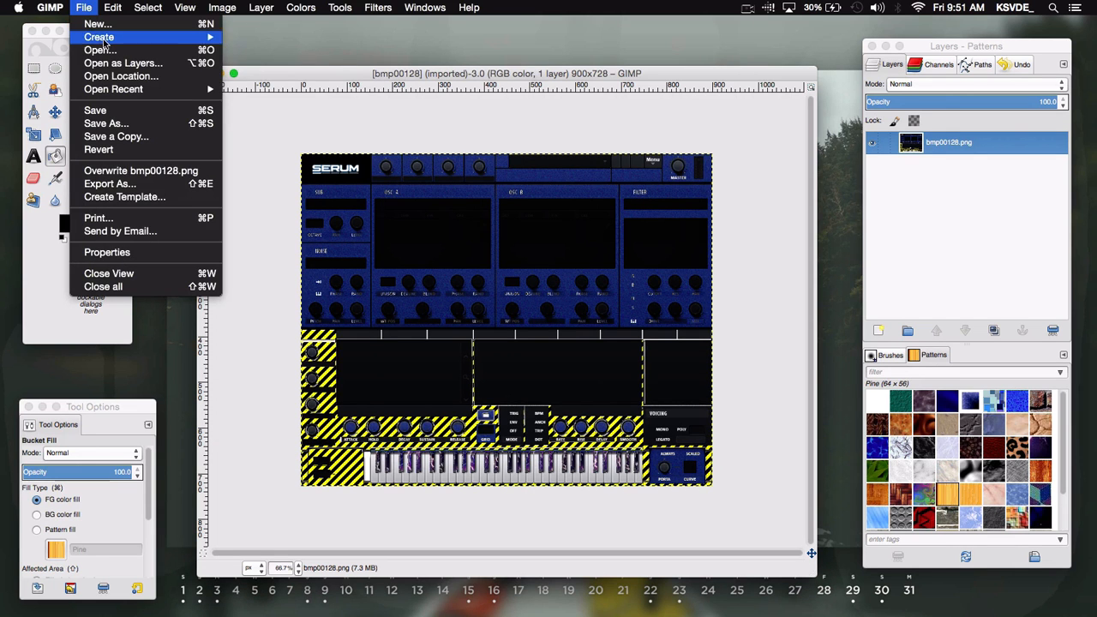
{"action": "left_click", "coordinate": [94, 54]}
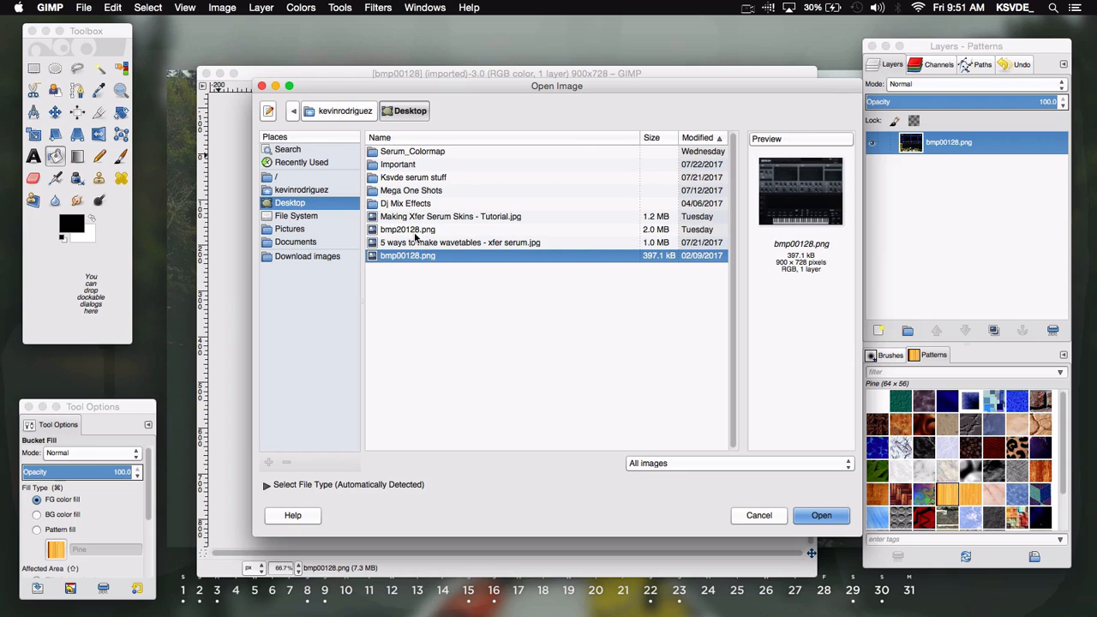
{"action": "left_click", "coordinate": [429, 230]}
{"action": "left_click", "coordinate": [468, 257]}
{"action": "left_click", "coordinate": [821, 515]}
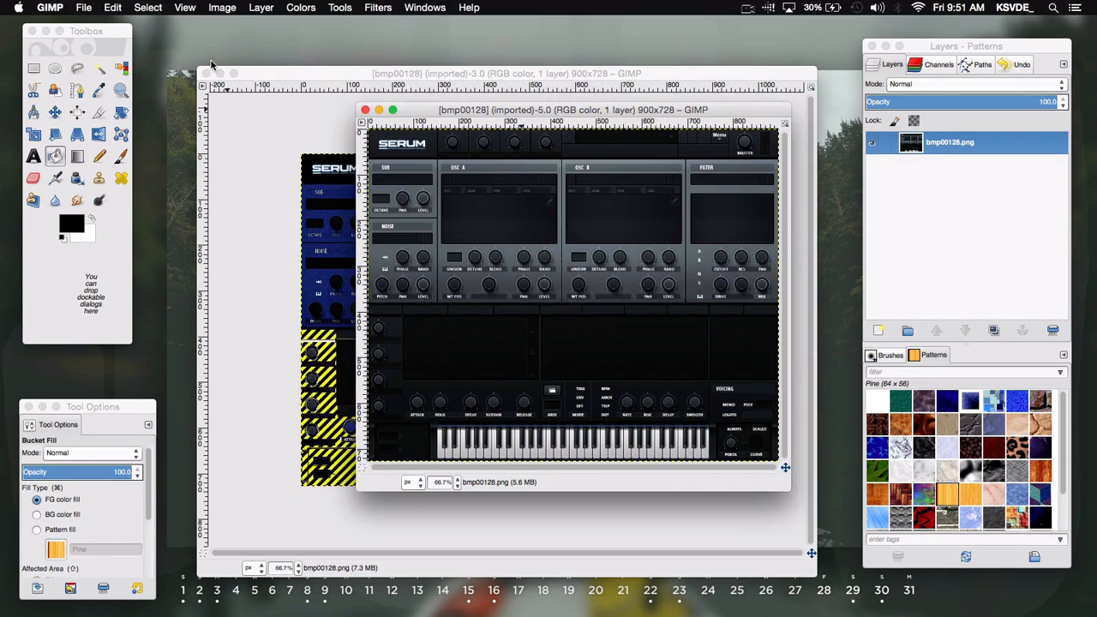
Step: Close the older yellow-and-blue skin image, and enlarge and reposition the new bmp00128.png image window
{"action": "left_click", "coordinate": [204, 73]}
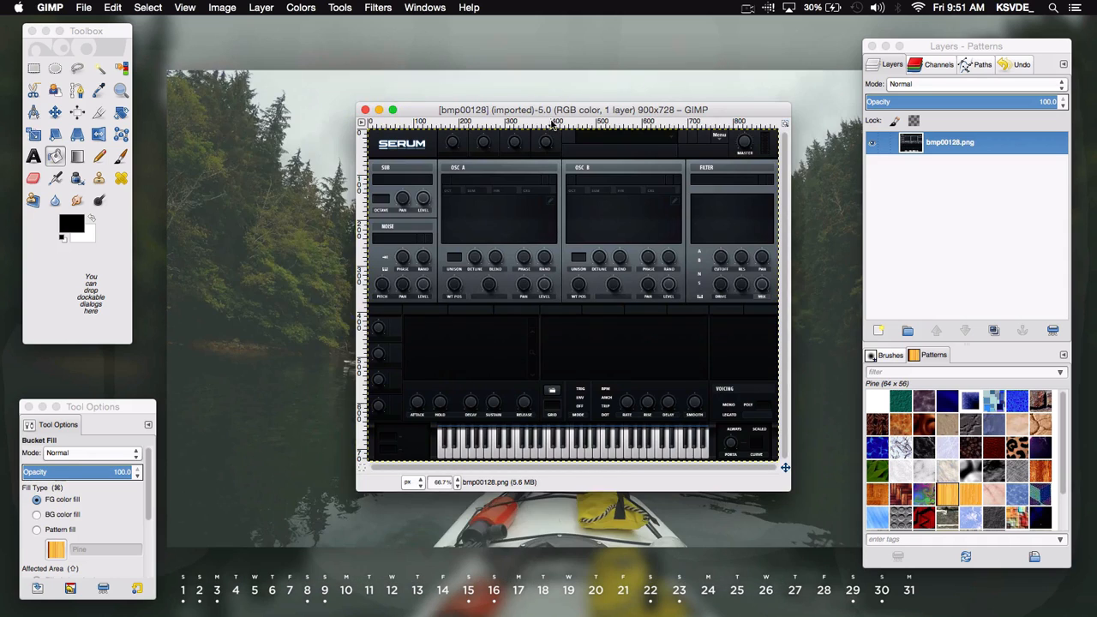
{"action": "left_click_drag", "start_coordinate": [553, 124], "coordinate": [358, 97]}
{"action": "left_click_drag", "start_coordinate": [592, 454], "coordinate": [791, 546]}
{"action": "left_click_drag", "start_coordinate": [529, 83], "coordinate": [565, 67]}
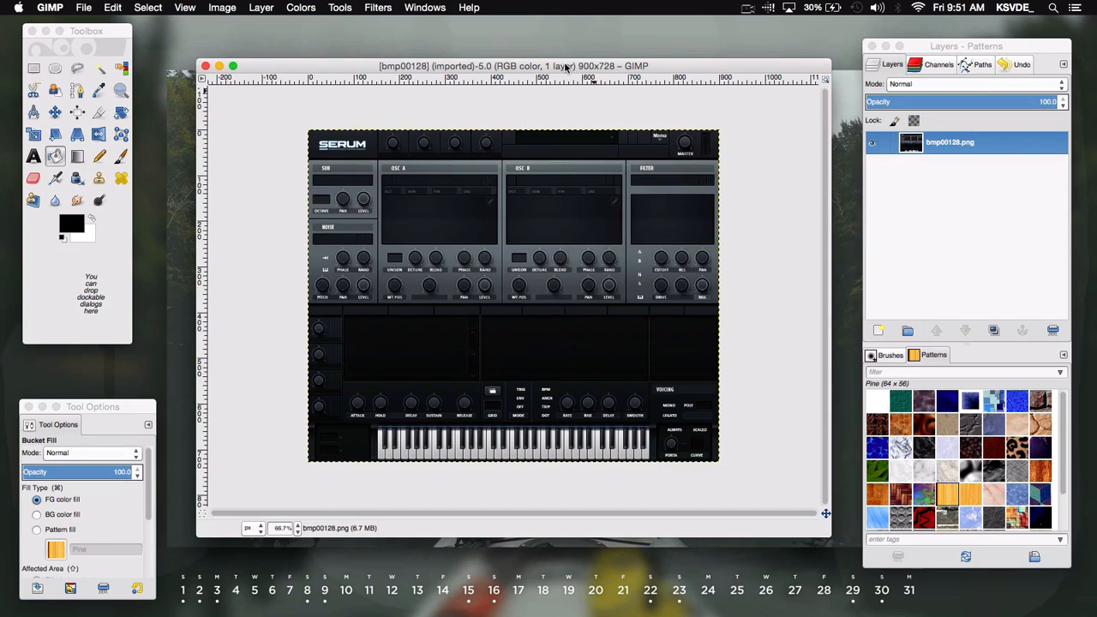
Step: Set up the Bucket Fill tool for pattern fill with the Electric Blue pattern
{"action": "left_click", "coordinate": [33, 69]}
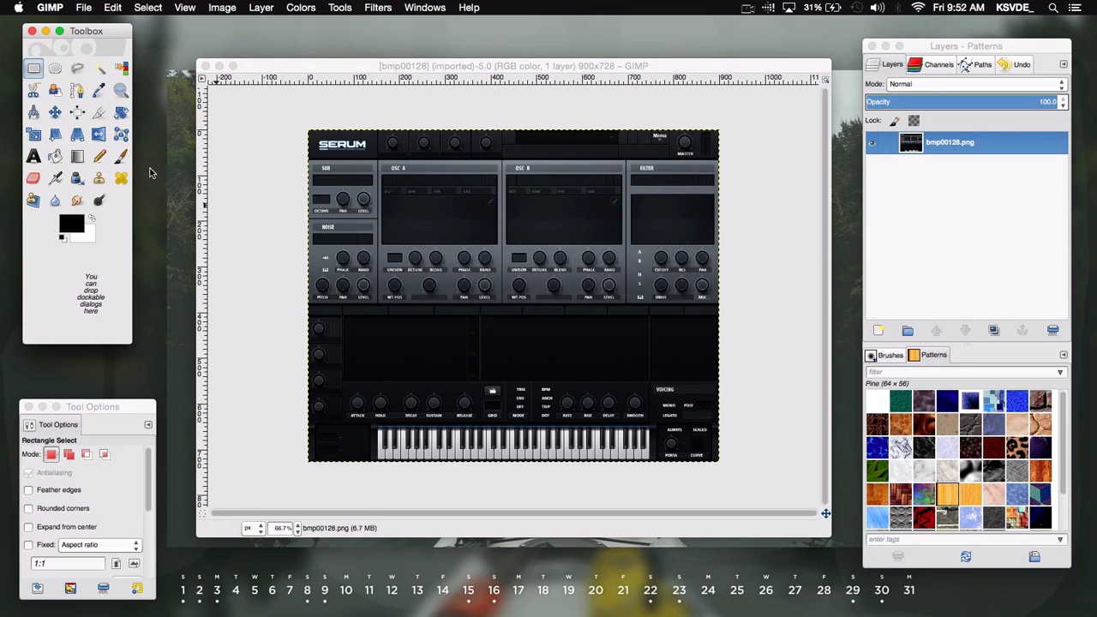
{"action": "left_click", "coordinate": [54, 156]}
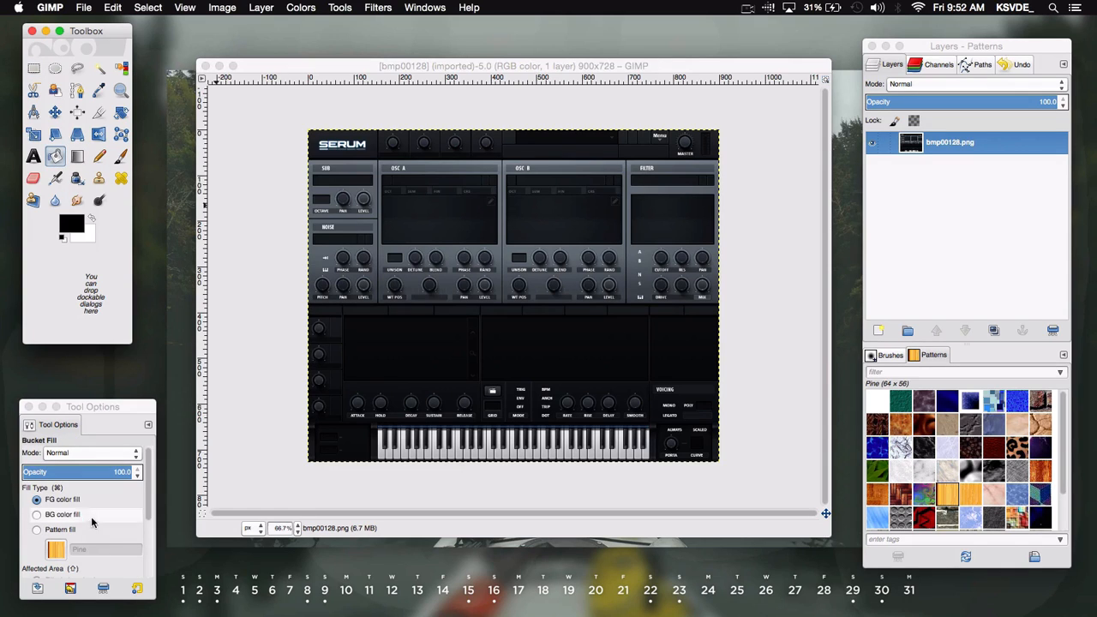
{"action": "left_click_drag", "start_coordinate": [105, 407], "coordinate": [112, 378]}
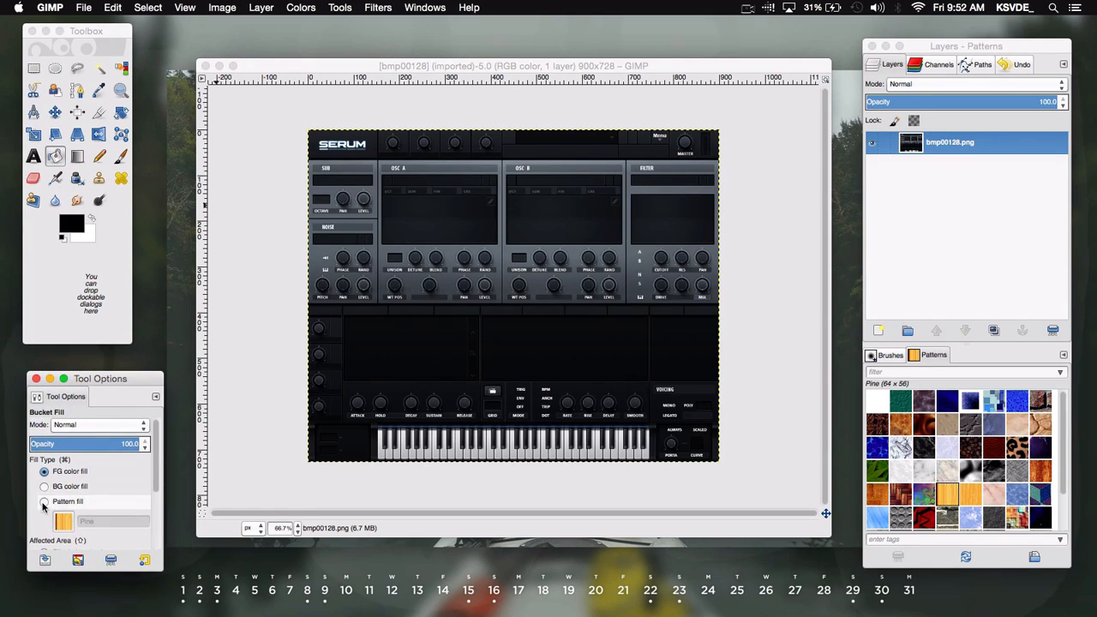
{"action": "left_click", "coordinate": [43, 503]}
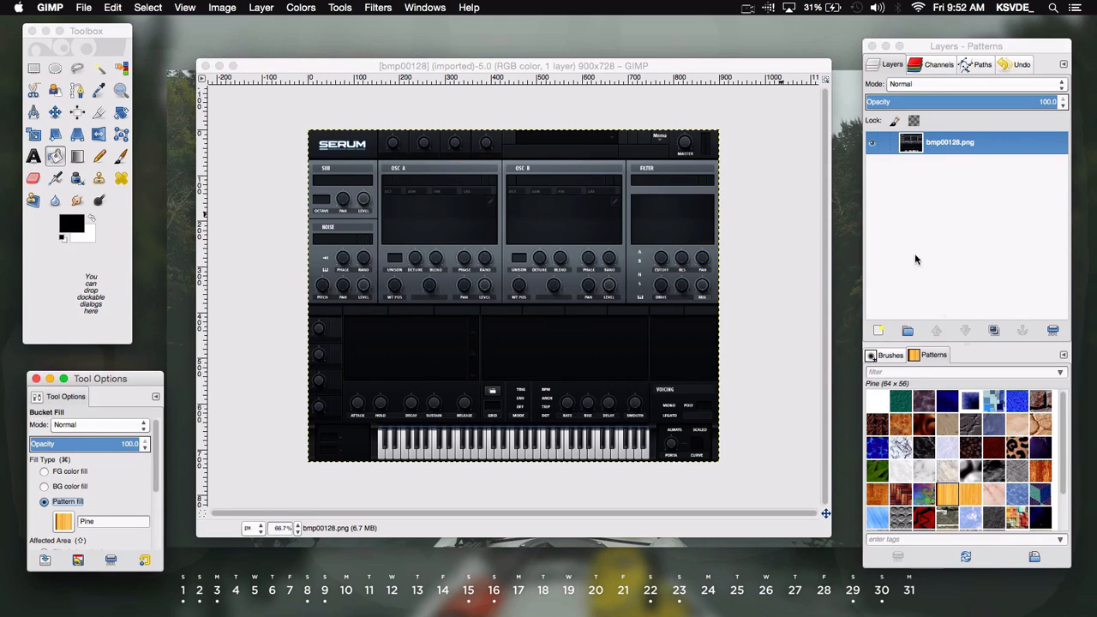
{"action": "left_click", "coordinate": [886, 456]}
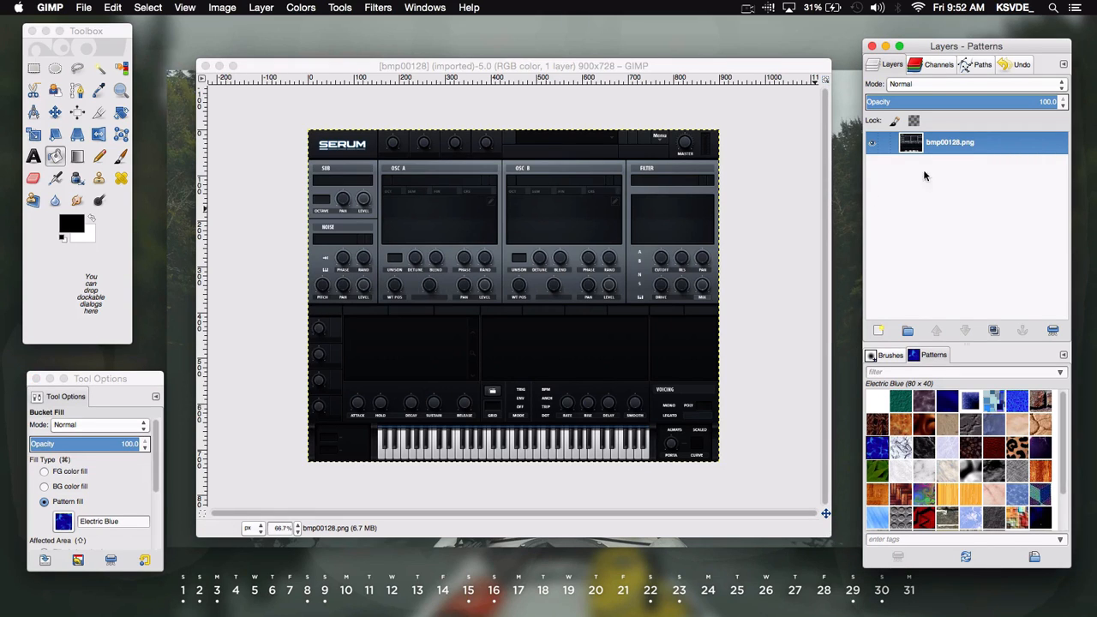
Step: Try filling the dark lower panels with the Electric Blue pattern, and undo the fill
{"action": "left_click", "coordinate": [352, 393]}
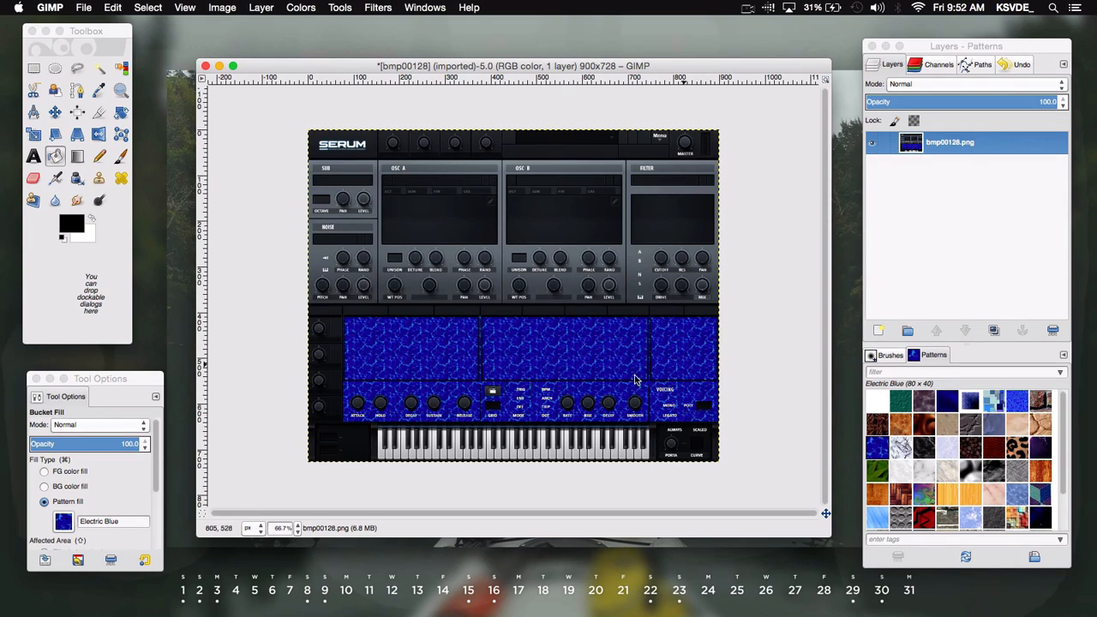
{"action": "key", "text": "super+z"}
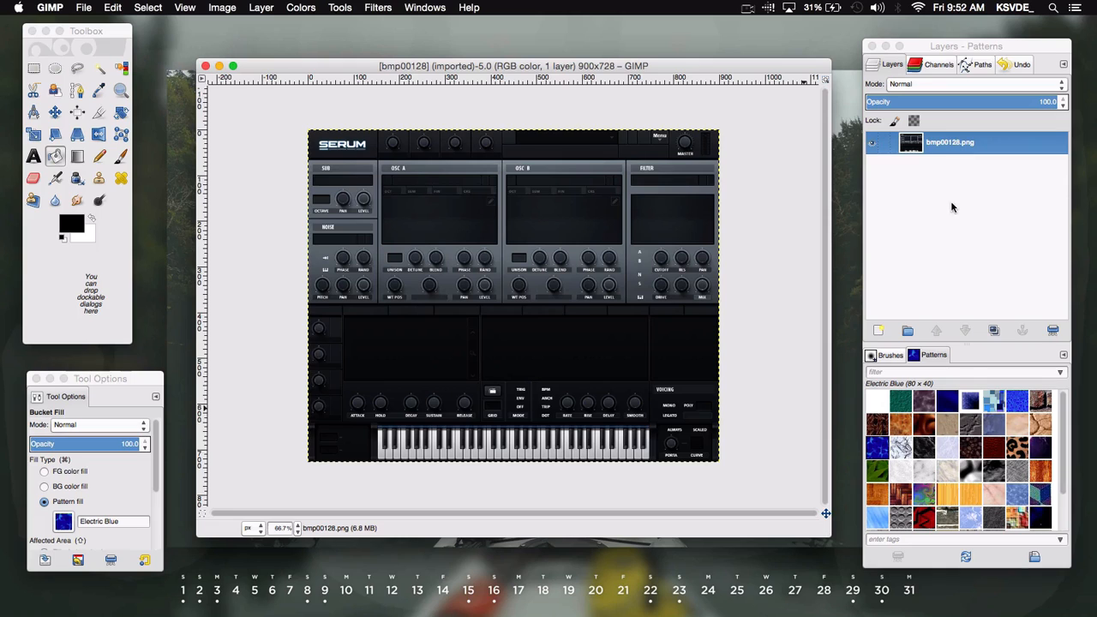
Step: Duplicate the bmp00128.png layer and keep the lower one as a hidden backup named "original"
{"action": "right_click", "coordinate": [974, 143]}
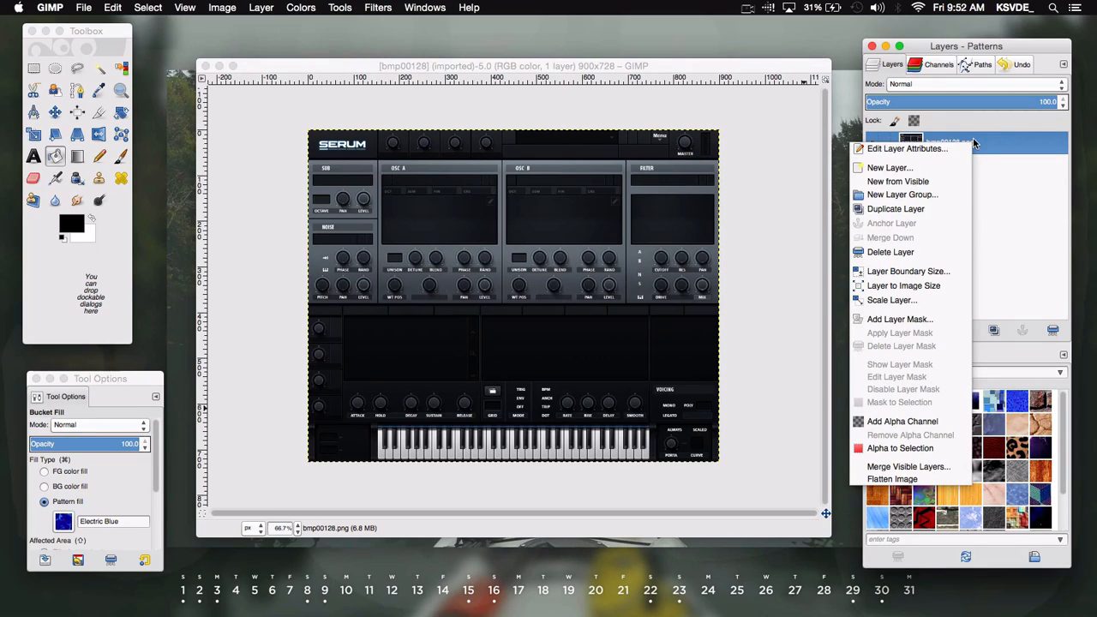
{"action": "left_click", "coordinate": [942, 209]}
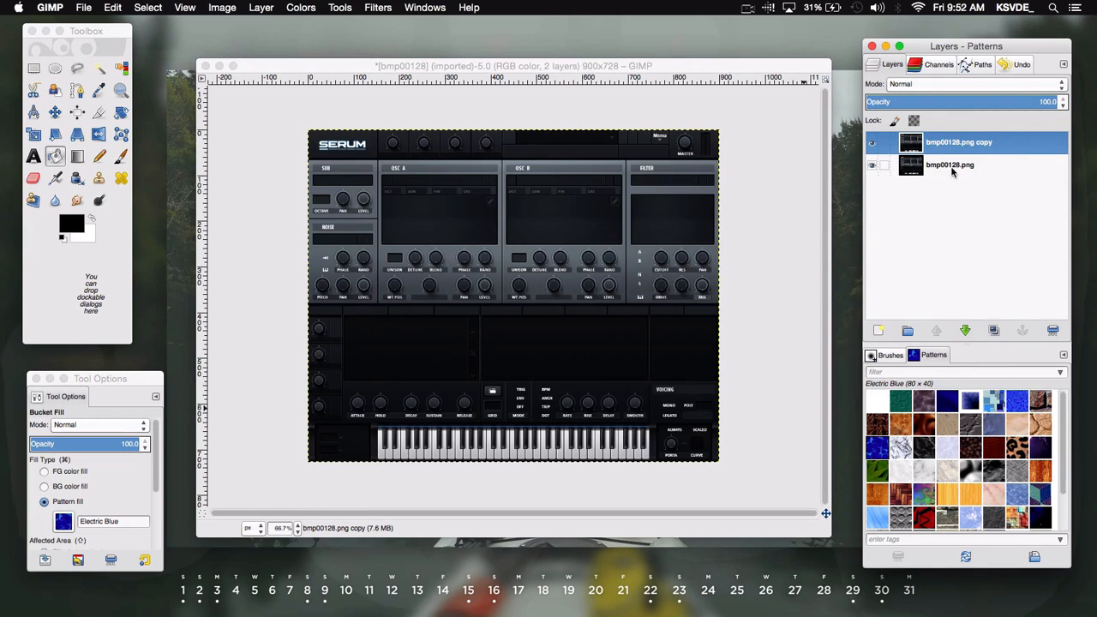
{"action": "double_click", "coordinate": [948, 166]}
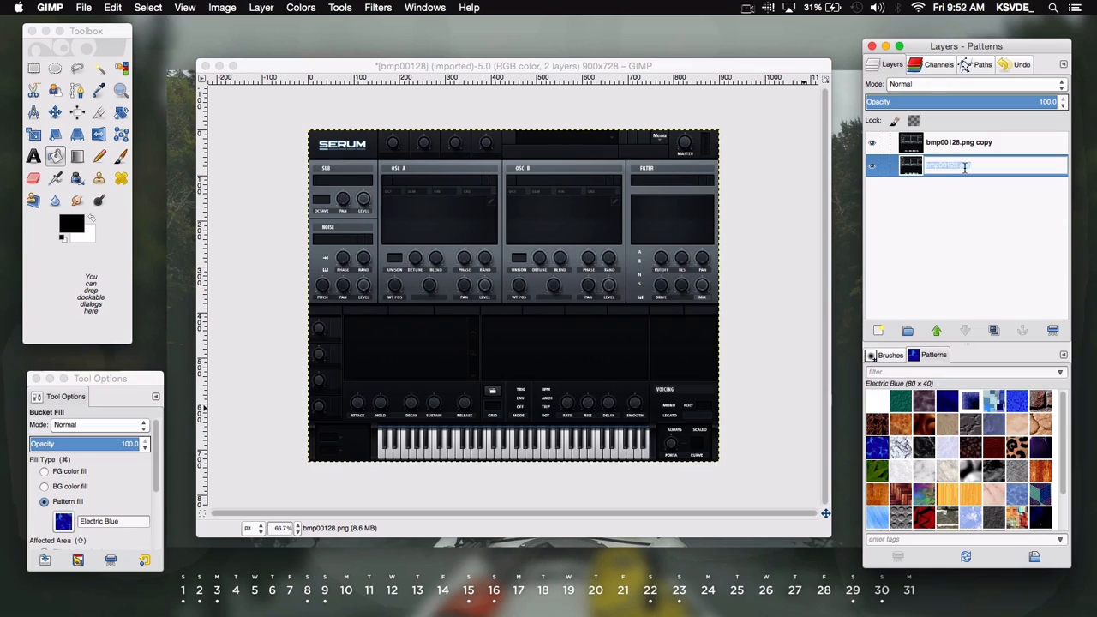
{"action": "type", "text": "original"}
{"action": "key", "text": "Return"}
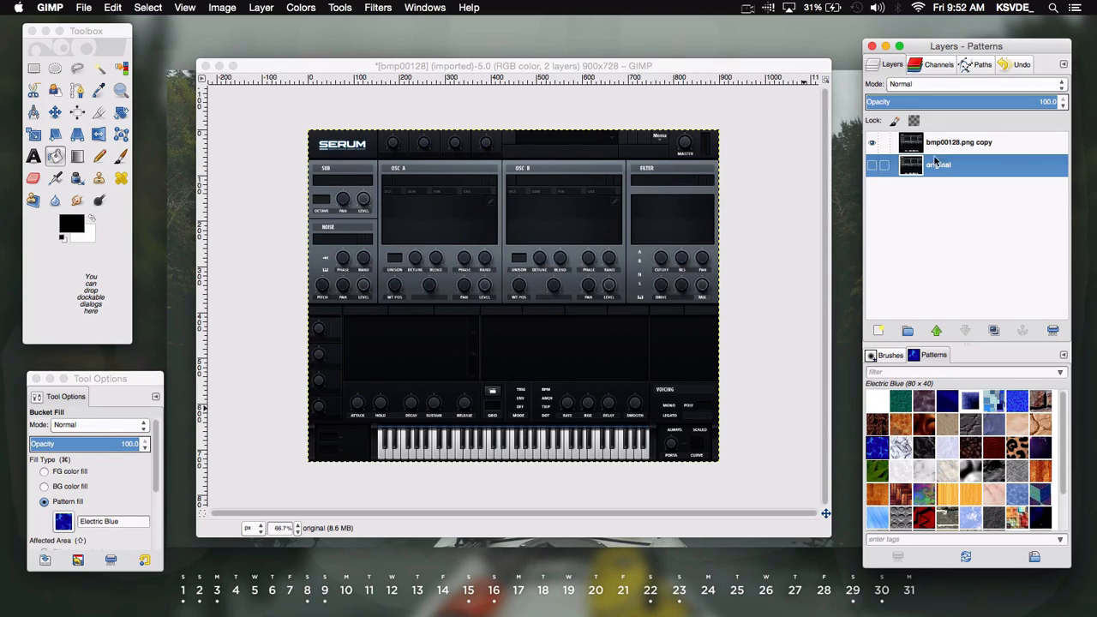
Step: On the bmp00128.png copy layer, make a rectangular selection around the OSC A display area
{"action": "left_click", "coordinate": [934, 145]}
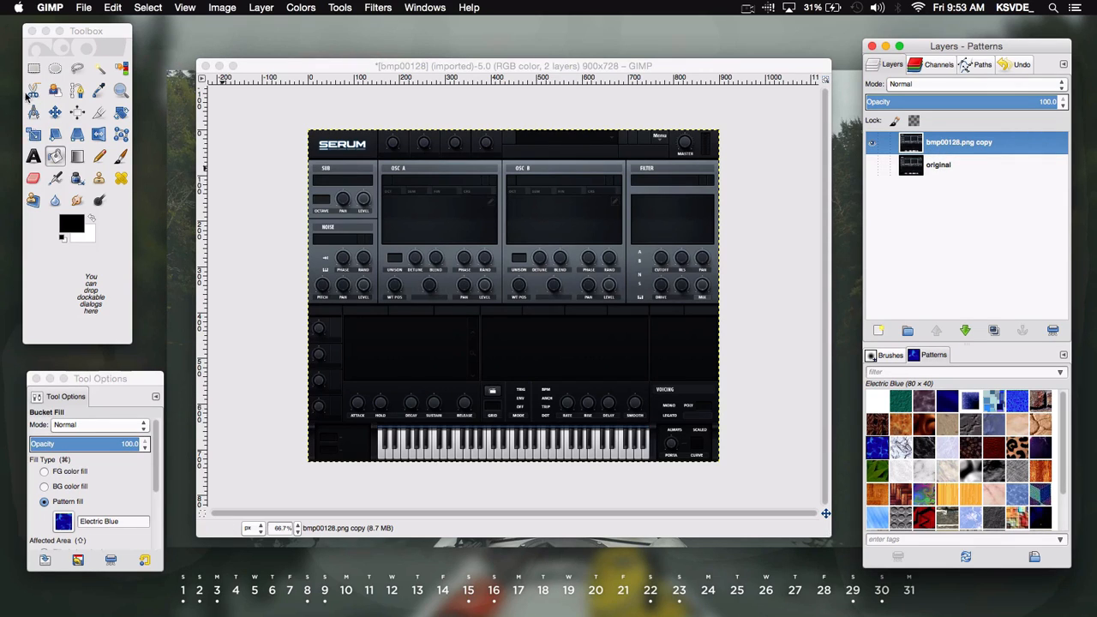
{"action": "left_click", "coordinate": [34, 69]}
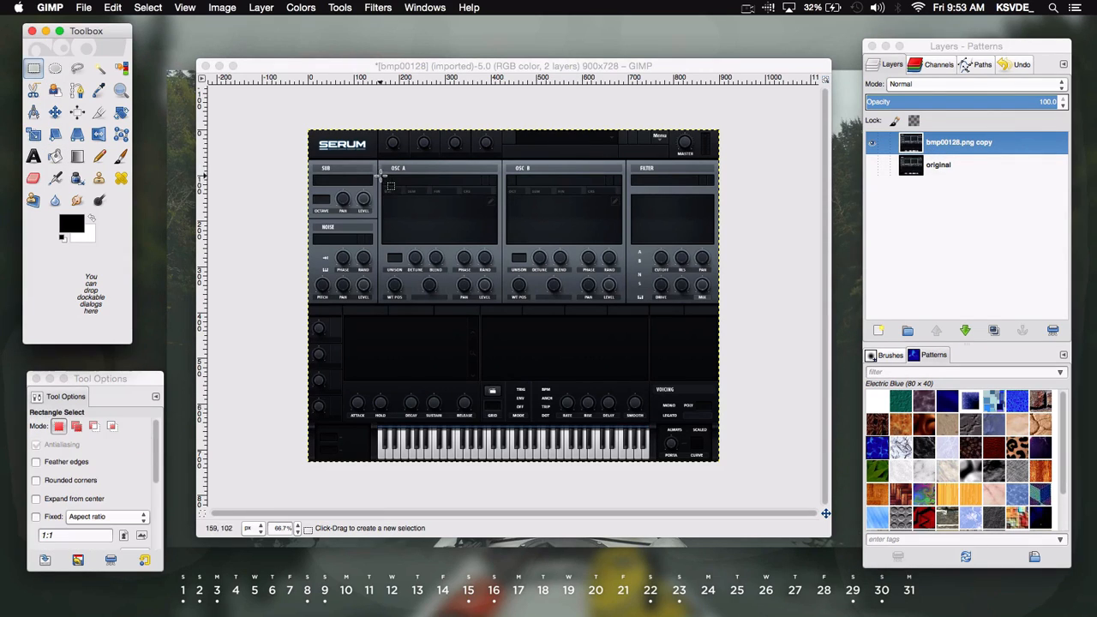
{"action": "left_click_drag", "start_coordinate": [381, 174], "coordinate": [503, 241]}
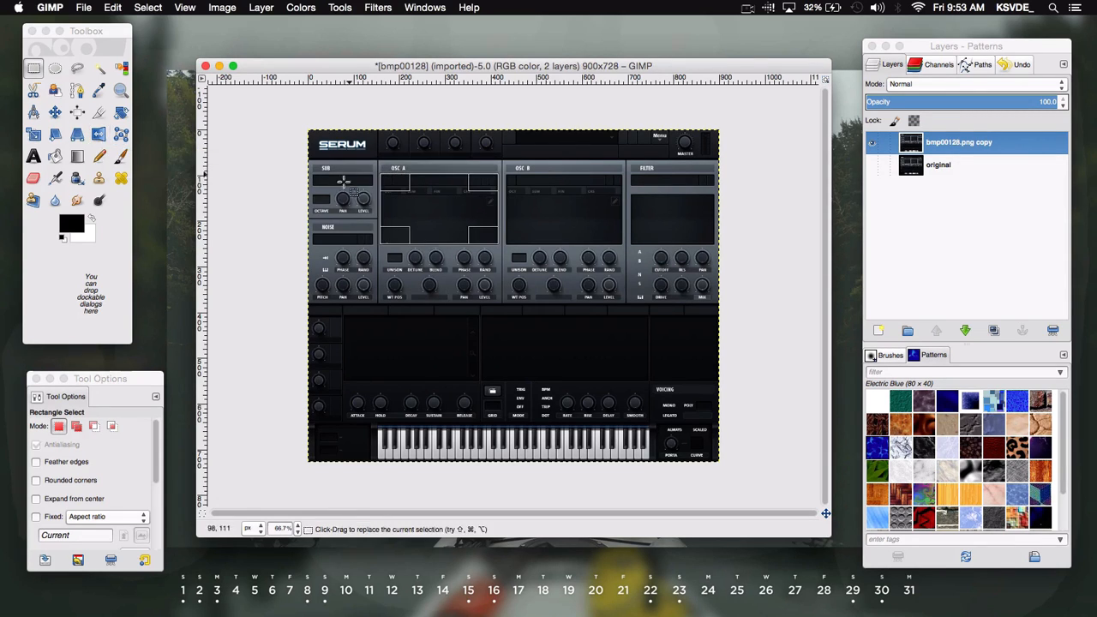
Step: Flip the selected OSC A area horizontally twice and turn the resulting floating selection into a new layer
{"action": "left_click", "coordinate": [98, 134]}
{"action": "left_click", "coordinate": [462, 228]}
{"action": "left_click", "coordinate": [426, 230]}
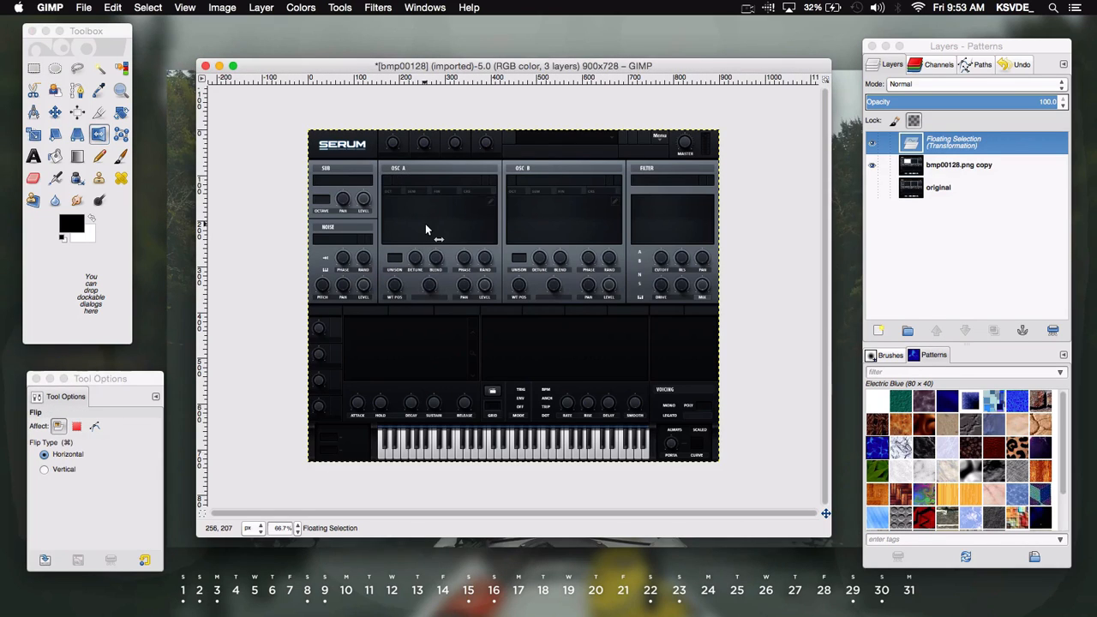
{"action": "right_click", "coordinate": [951, 151]}
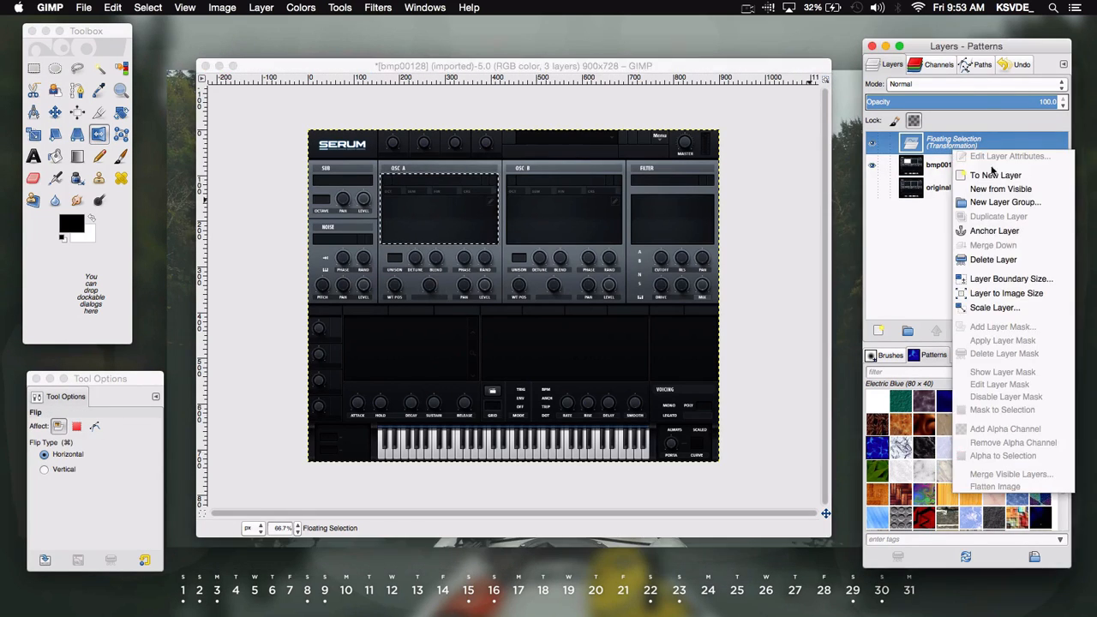
{"action": "left_click", "coordinate": [997, 175]}
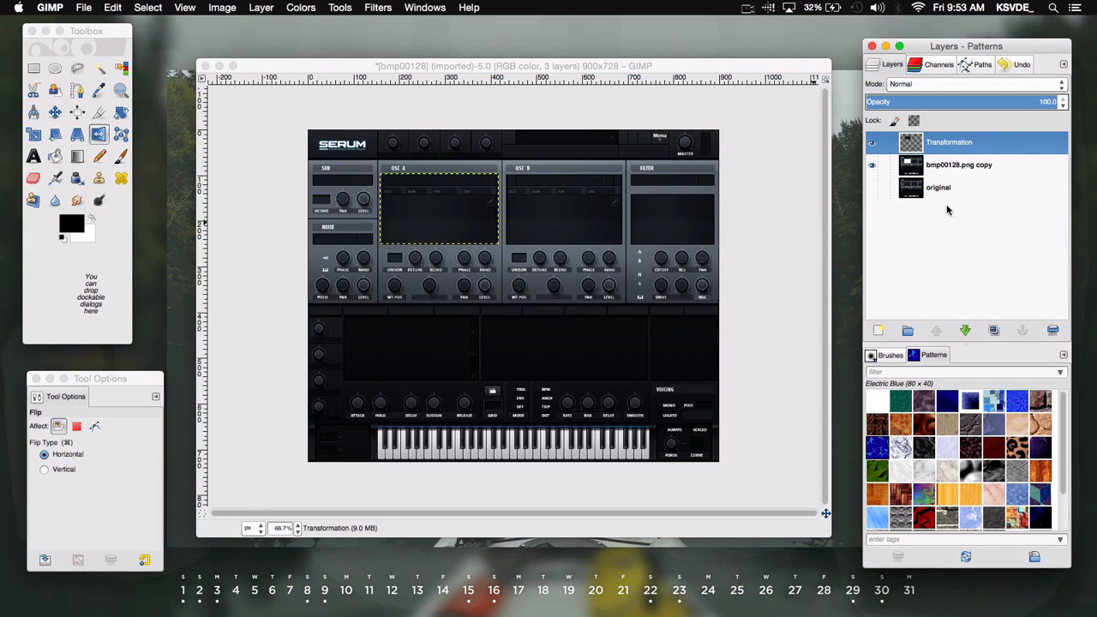
Step: Compare the Transformation and bmp00128.png copy layers, leaving the copy layer active with the Rectangle Select tool
{"action": "left_click", "coordinate": [953, 170]}
{"action": "left_click", "coordinate": [951, 149]}
{"action": "left_click", "coordinate": [948, 169]}
{"action": "left_click", "coordinate": [950, 145]}
{"action": "left_click", "coordinate": [948, 168]}
{"action": "left_click", "coordinate": [946, 150]}
{"action": "left_click", "coordinate": [949, 167]}
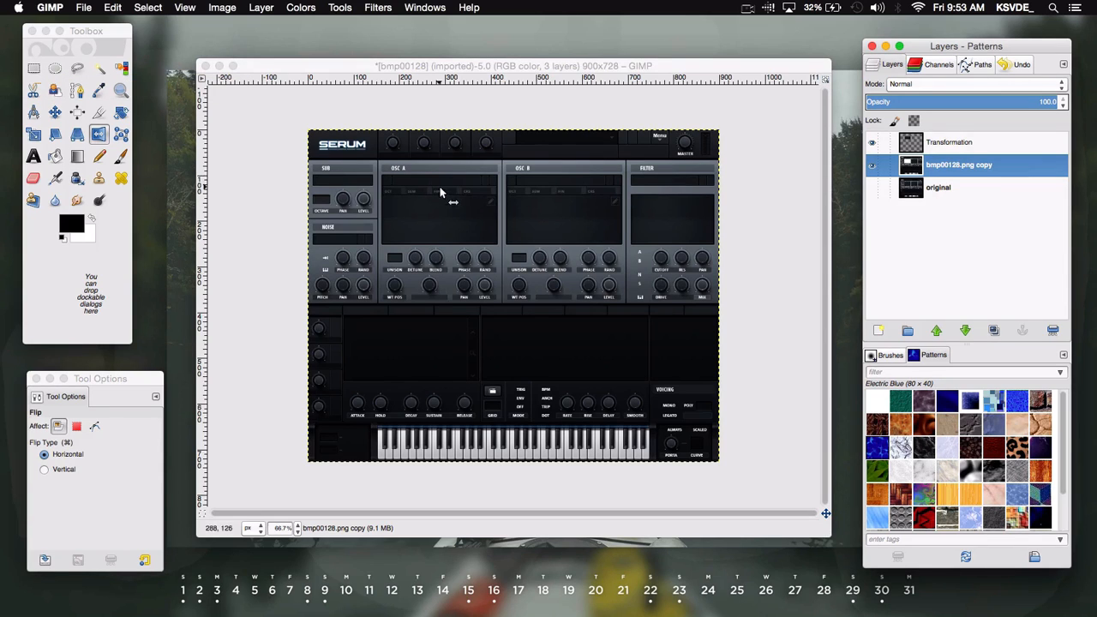
{"action": "key", "text": "r"}
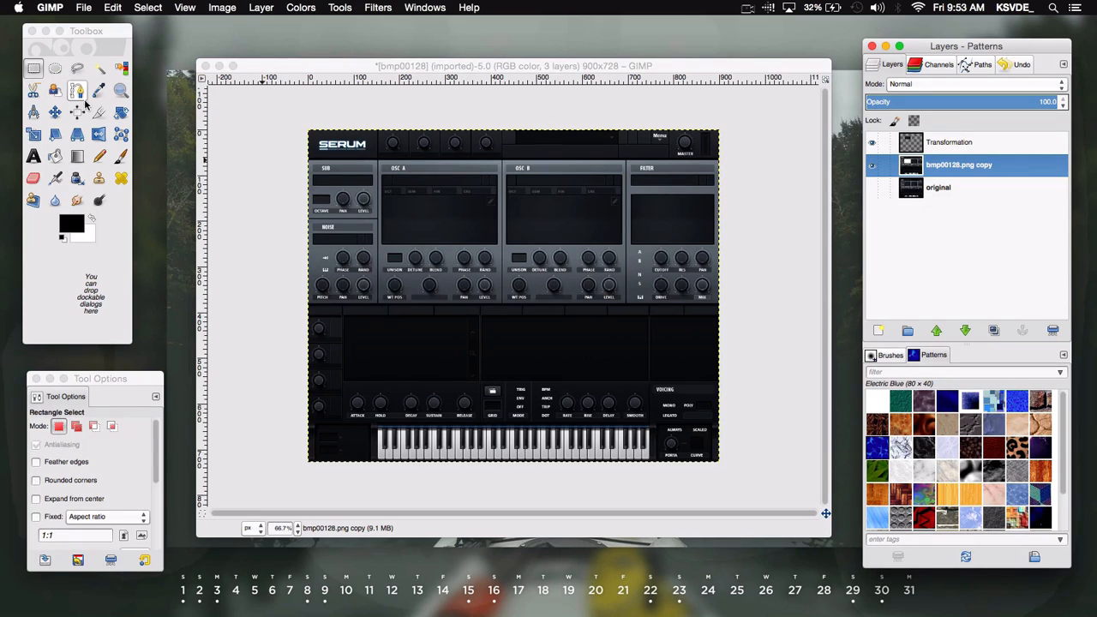
Step: On the bmp00128.png copy layer, make a rectangular selection around the OSC B display area
{"action": "left_click", "coordinate": [99, 133]}
{"action": "key", "text": "r"}
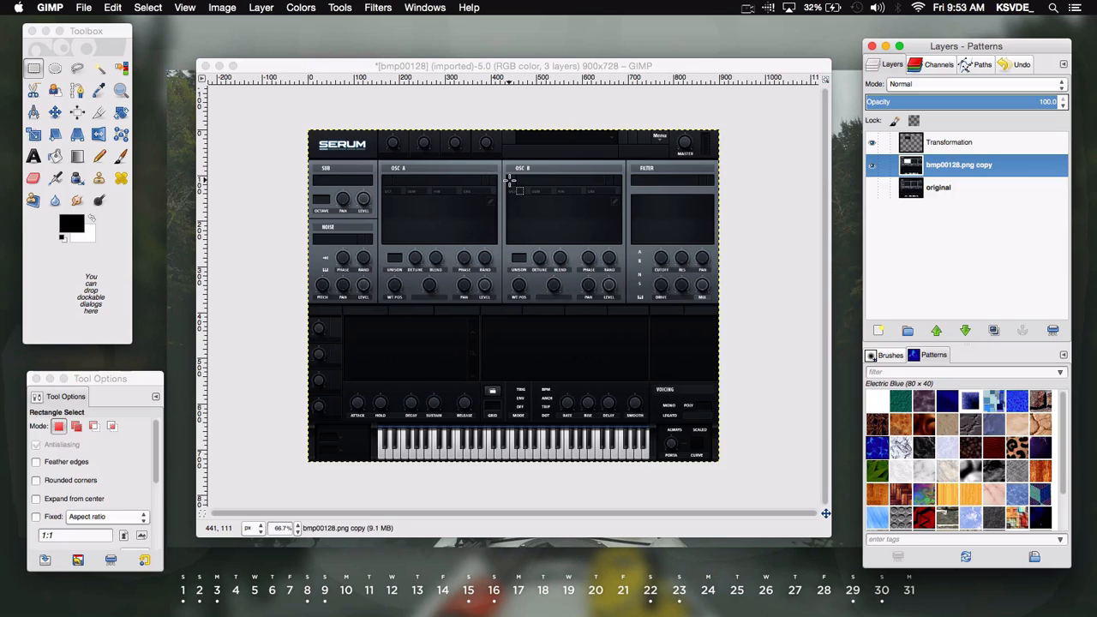
{"action": "left_click_drag", "start_coordinate": [507, 173], "coordinate": [622, 244]}
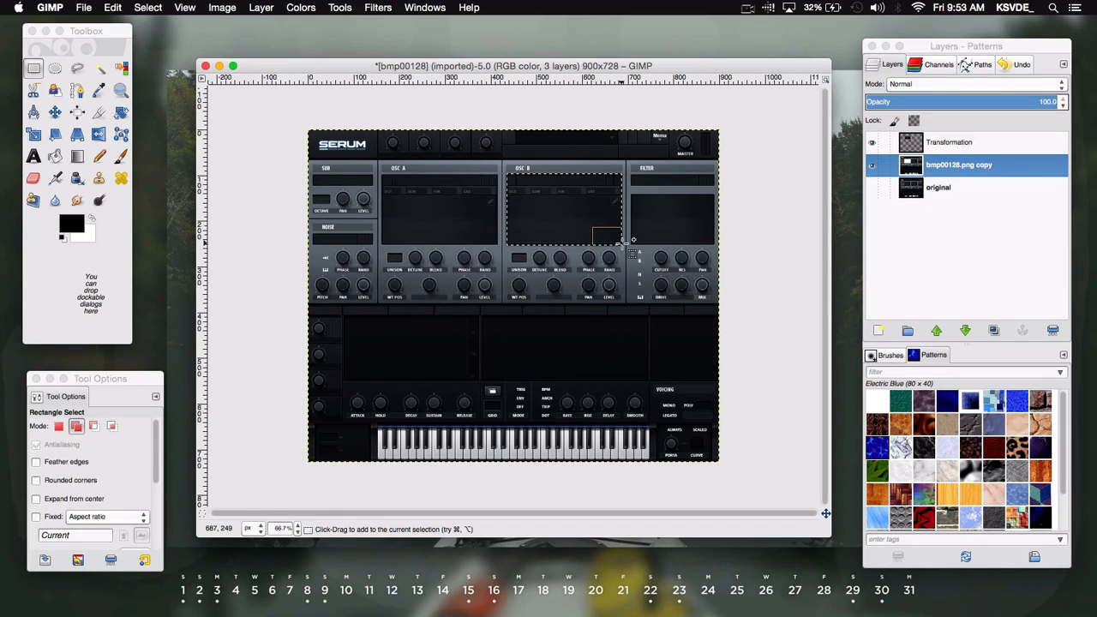
Step: Flip the selected OSC B area horizontally twice and turn the resulting floating selection into a new layer
{"action": "key", "text": "shift+f"}
{"action": "left_click", "coordinate": [570, 223]}
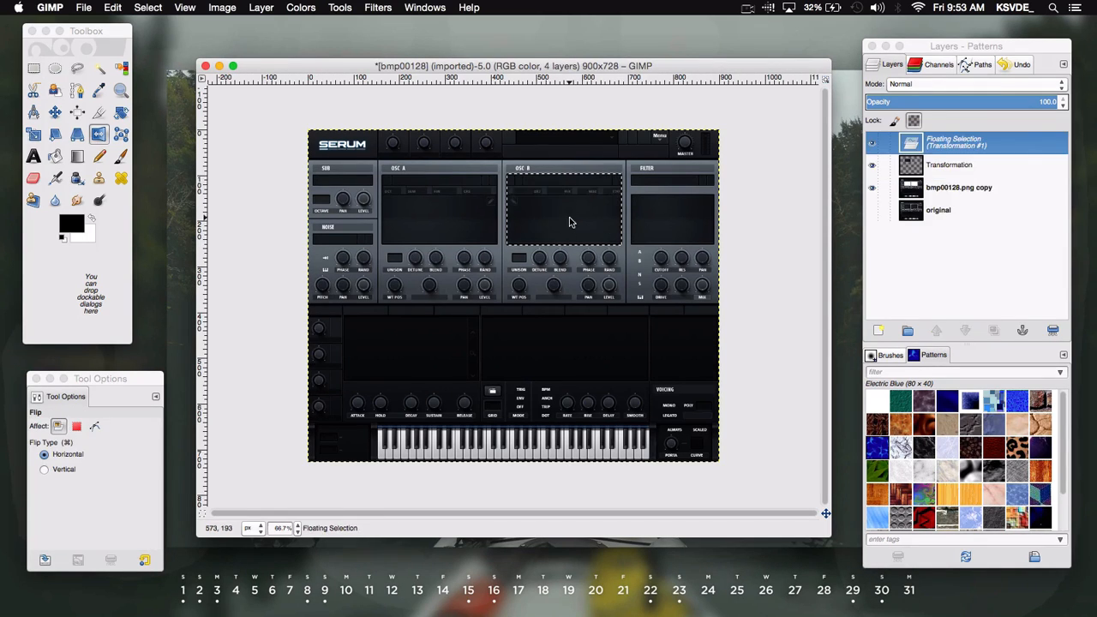
{"action": "right_click", "coordinate": [923, 153]}
{"action": "left_click", "coordinate": [920, 169]}
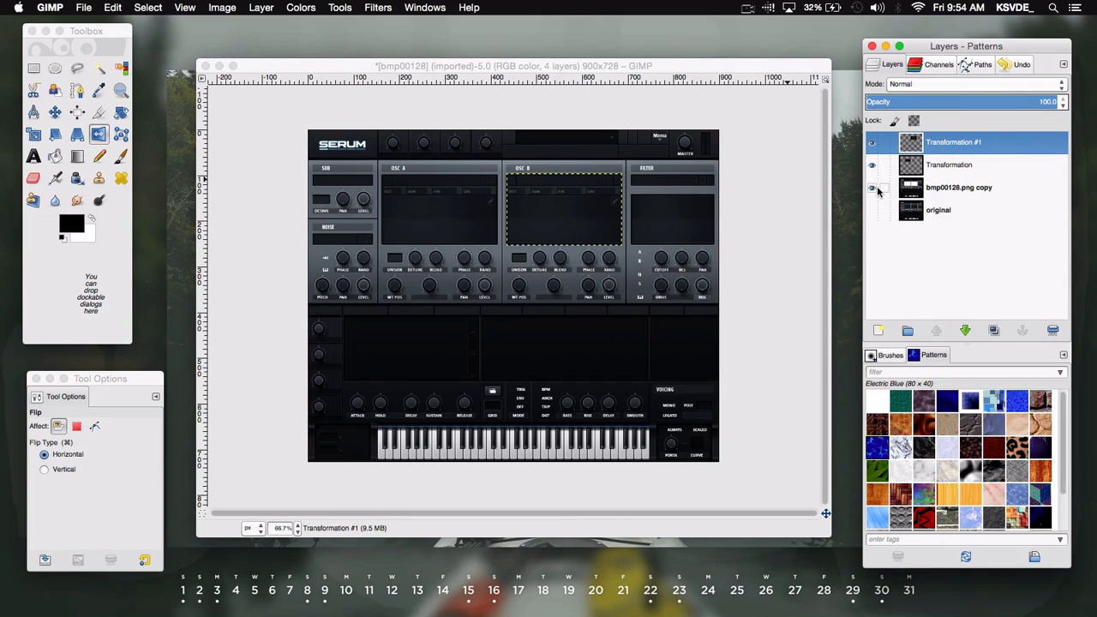
Step: Toggle the bmp00128.png copy layer's visibility to inspect the separated OSC A and OSC B displays, leaving the copy layer visible and active
{"action": "left_click", "coordinate": [873, 189]}
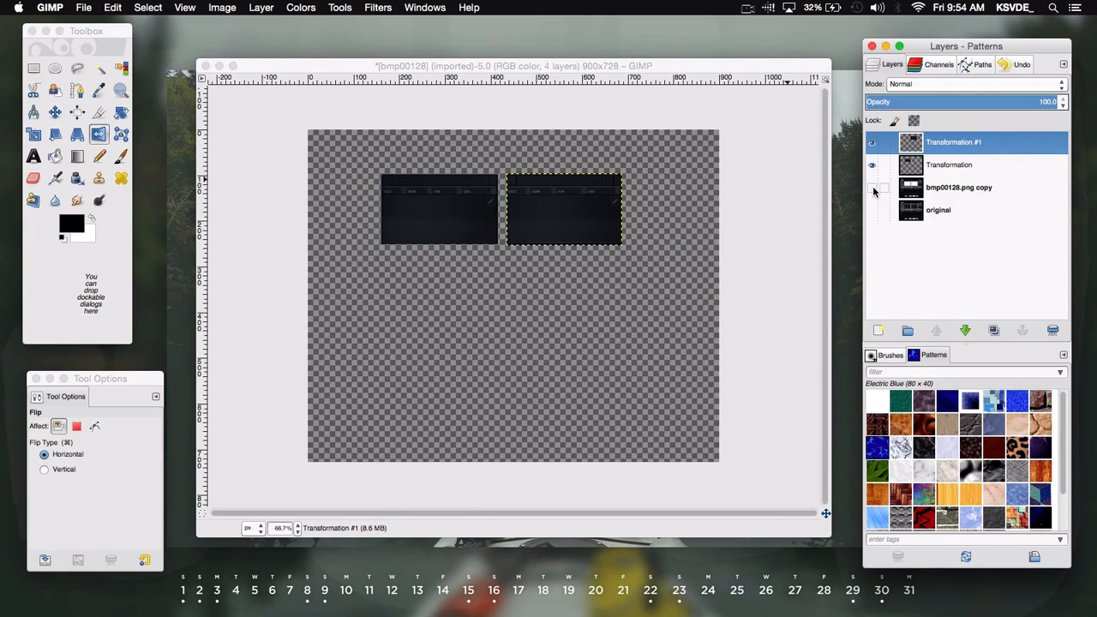
{"action": "left_click", "coordinate": [873, 189]}
{"action": "left_click", "coordinate": [873, 188]}
{"action": "left_click", "coordinate": [873, 188]}
{"action": "left_click", "coordinate": [873, 188]}
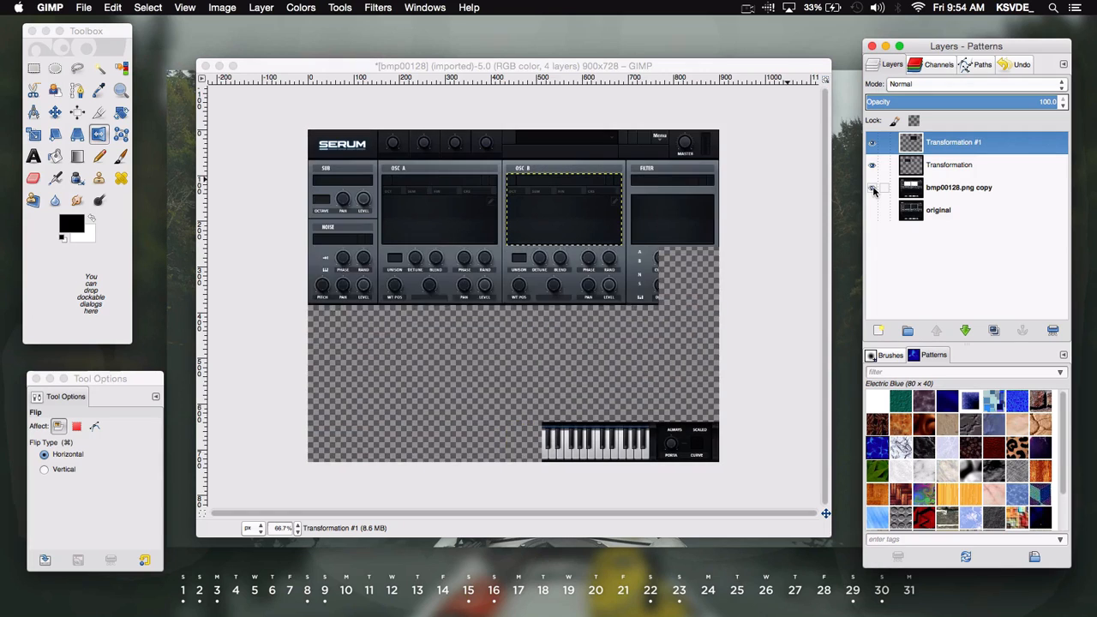
{"action": "left_click", "coordinate": [873, 189]}
{"action": "left_click", "coordinate": [872, 189]}
{"action": "left_click", "coordinate": [872, 188]}
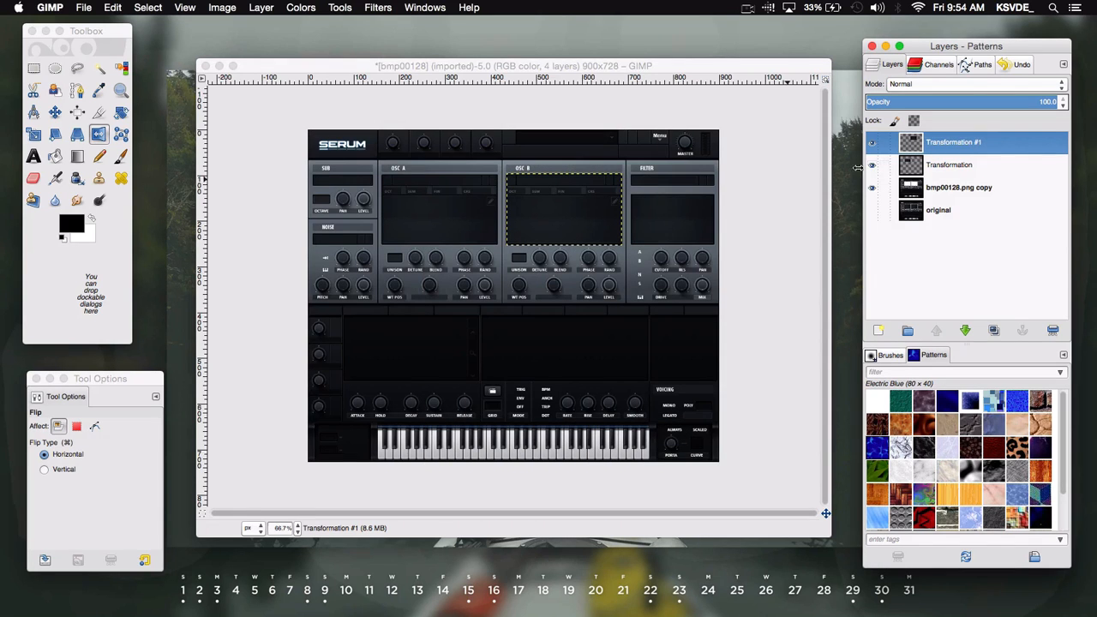
{"action": "left_click", "coordinate": [930, 189]}
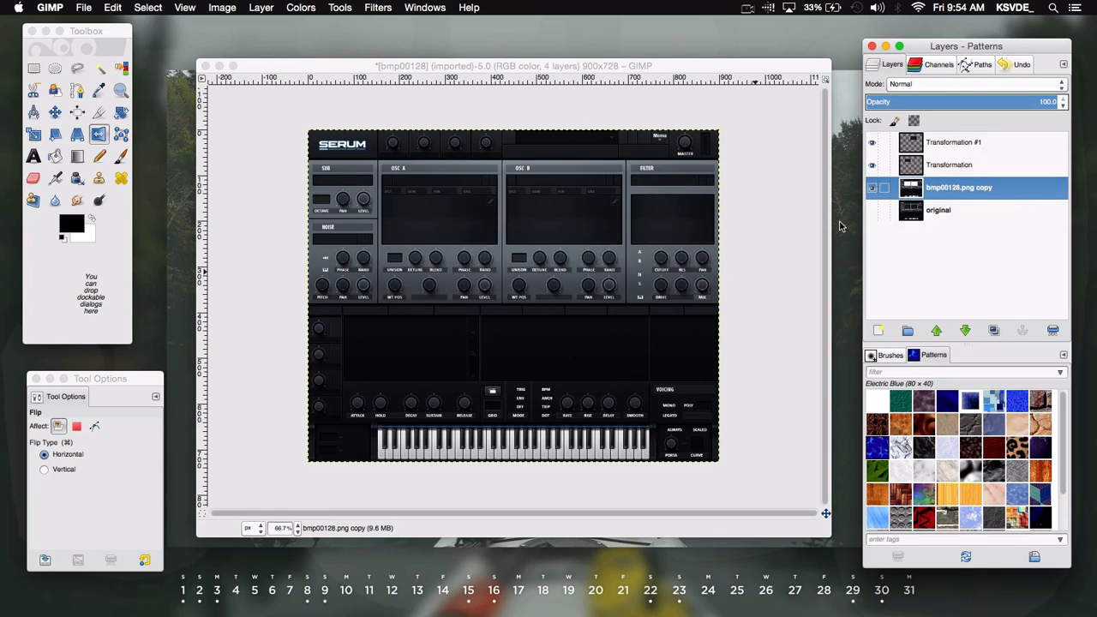
Step: Set the Move tool to move the active layer and select the Transformation, Transformation #1 and bmp00128.png copy layers in turn
{"action": "left_click", "coordinate": [54, 111]}
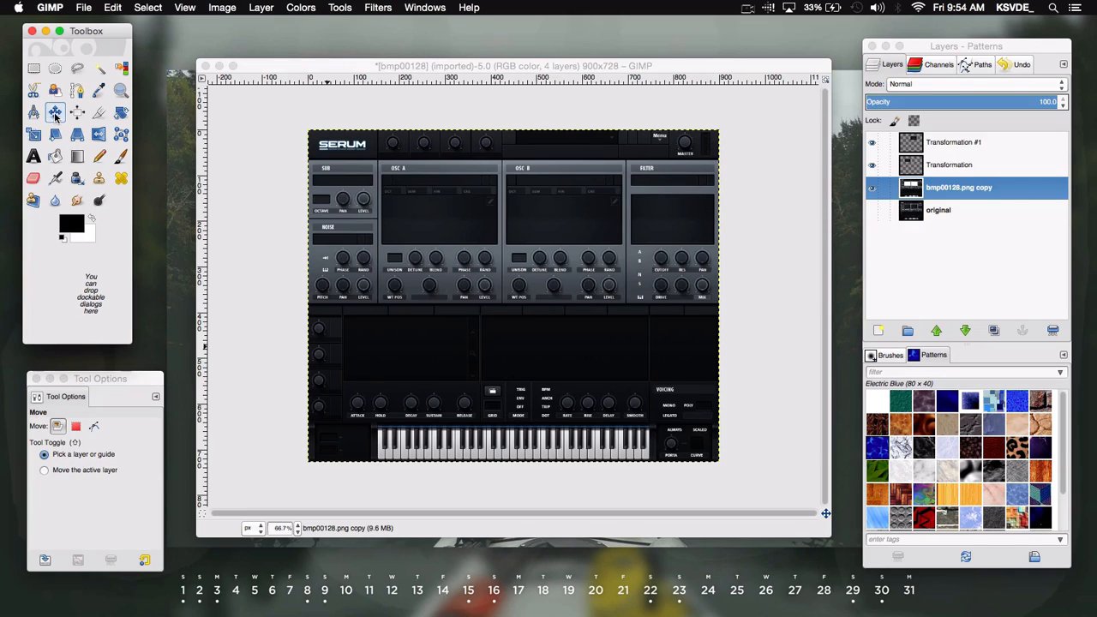
{"action": "left_click", "coordinate": [45, 475]}
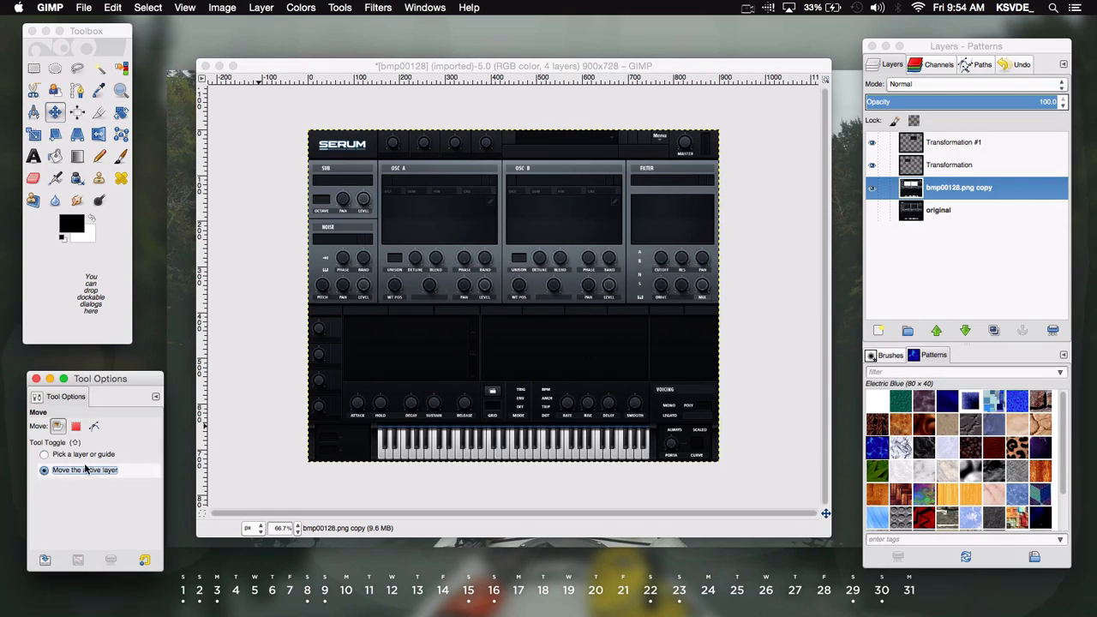
{"action": "left_click", "coordinate": [937, 170]}
{"action": "left_click", "coordinate": [940, 141]}
{"action": "left_click", "coordinate": [942, 195]}
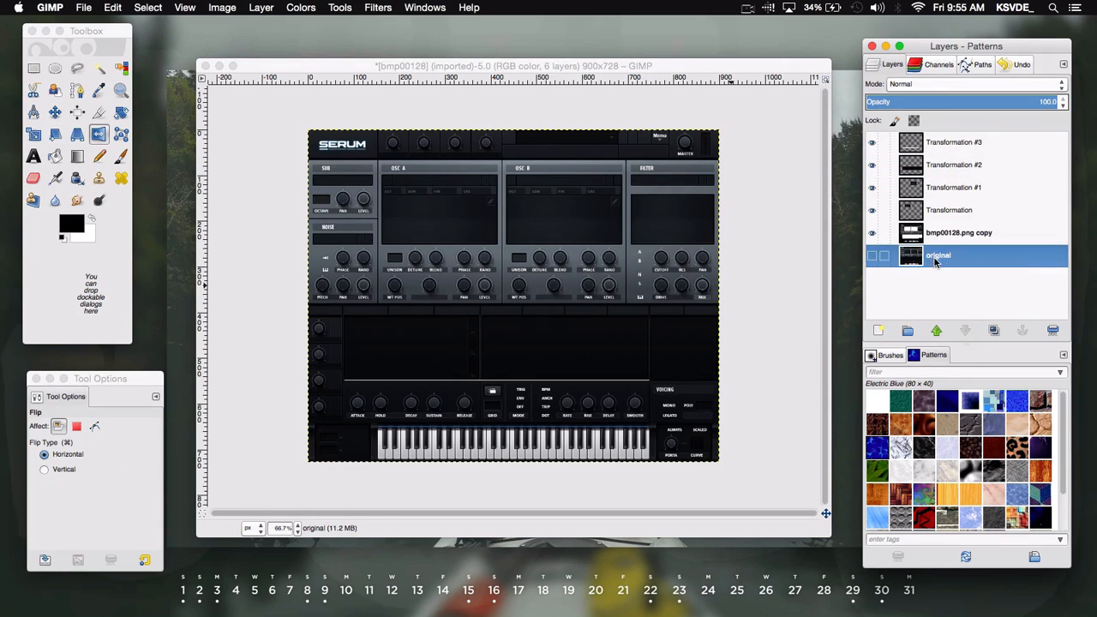
Step: Duplicate the "original" layer, hide bmp00128.png copy, and make the "original copy" layer visible and active
{"action": "right_click", "coordinate": [938, 257]}
{"action": "left_click", "coordinate": [982, 327]}
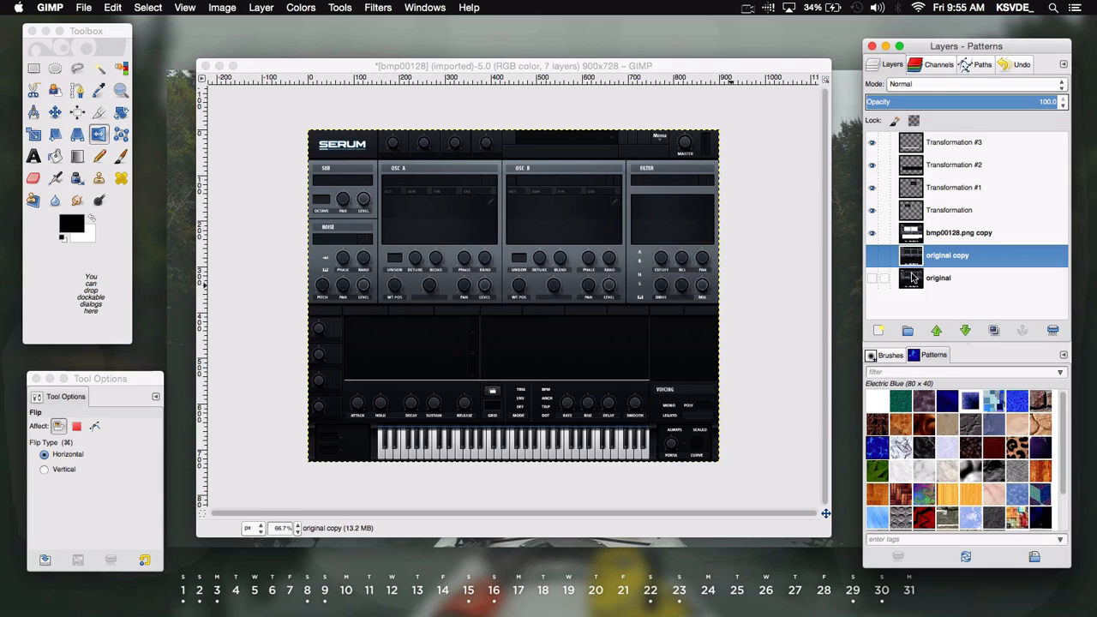
{"action": "left_click", "coordinate": [935, 235]}
{"action": "left_click", "coordinate": [872, 233]}
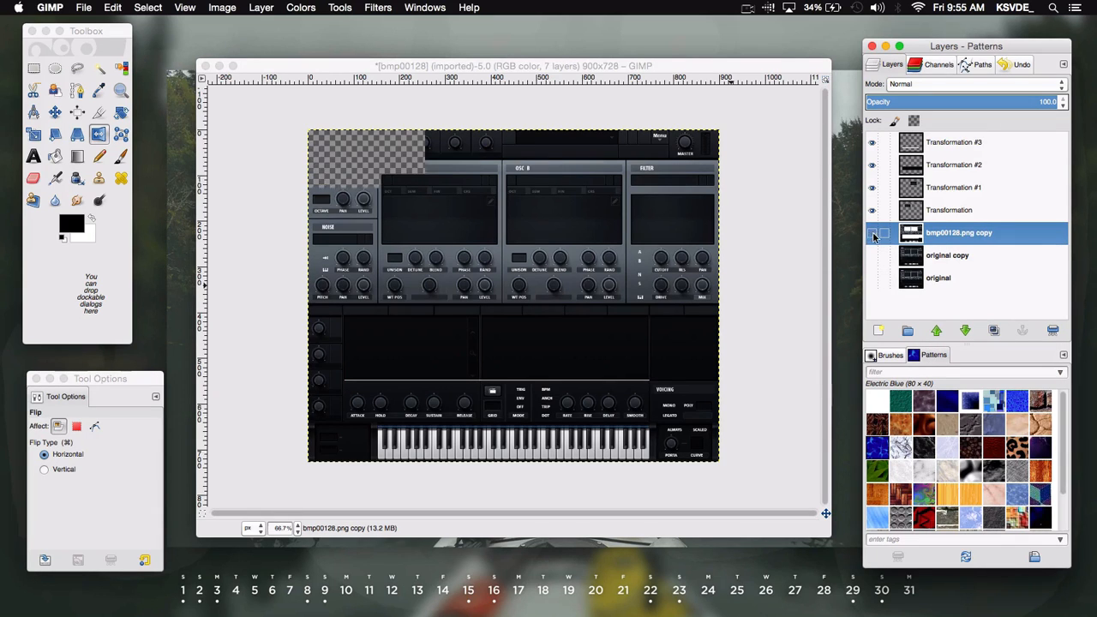
{"action": "left_click", "coordinate": [873, 255]}
{"action": "left_click", "coordinate": [947, 257]}
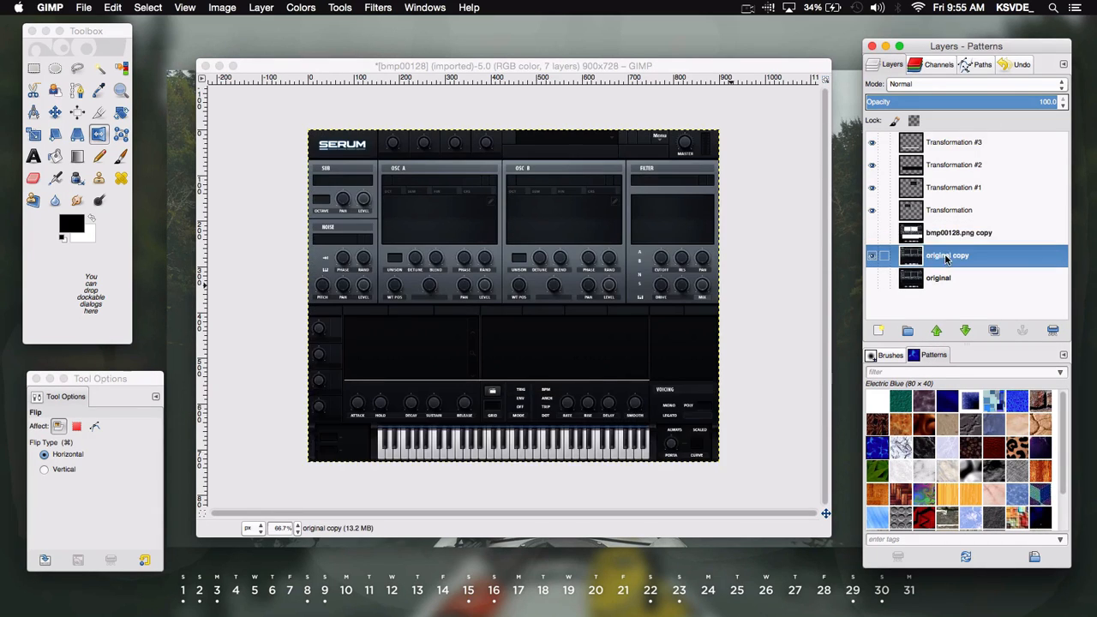
Step: Set Bucket Fill to pattern fill with the Leopard pattern and fill the envelope and LFO knob strip above the keyboard
{"action": "left_click", "coordinate": [55, 156]}
{"action": "left_click", "coordinate": [45, 472]}
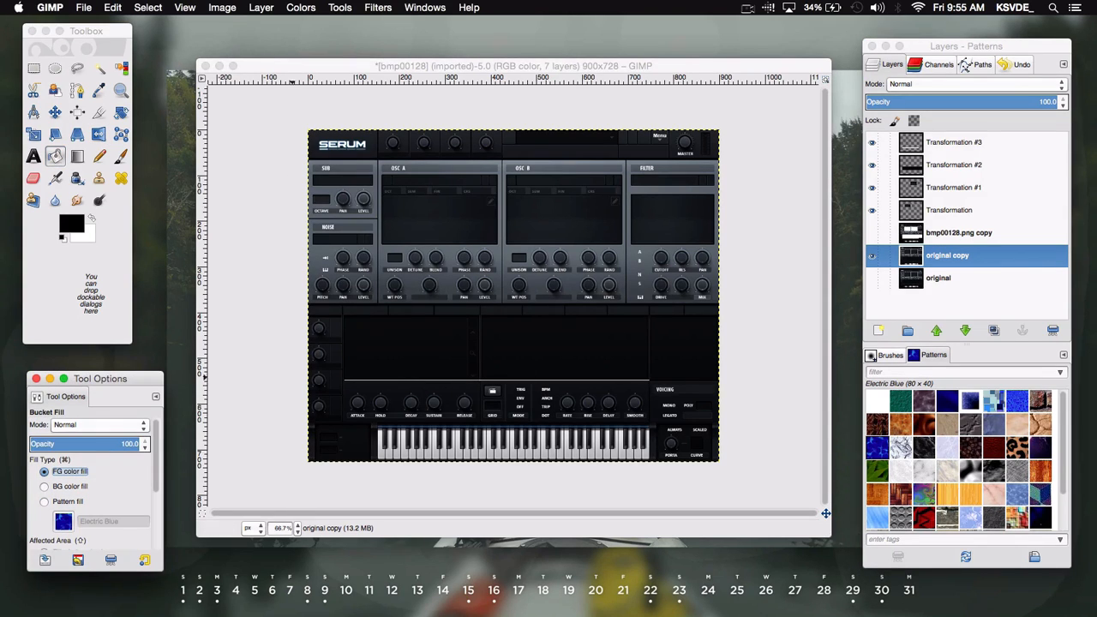
{"action": "left_click", "coordinate": [44, 502]}
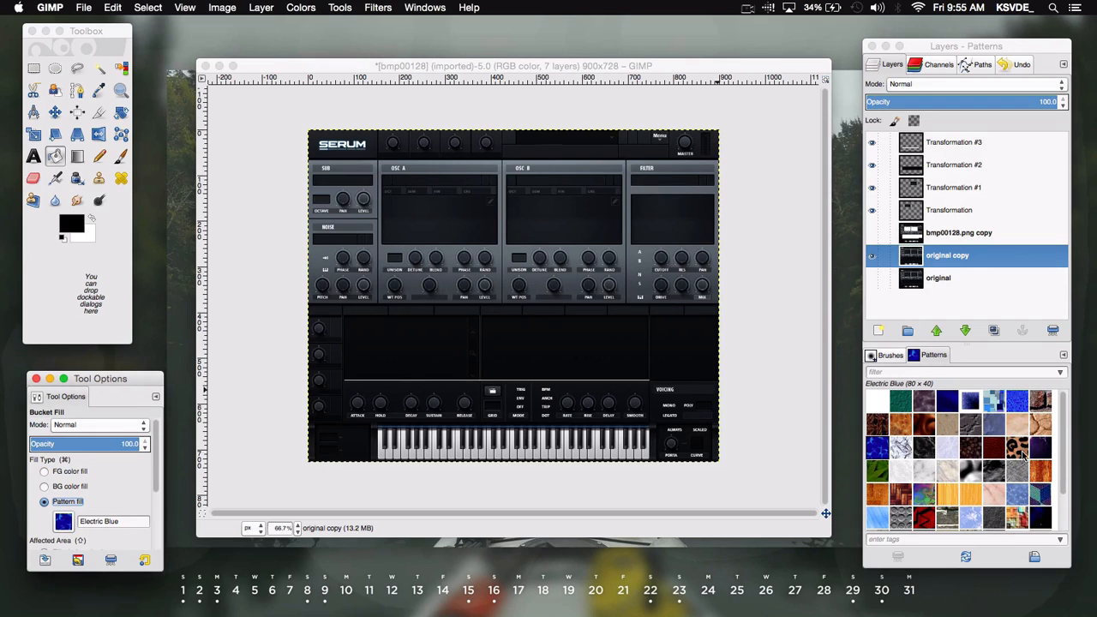
{"action": "left_click", "coordinate": [1022, 454]}
{"action": "left_click", "coordinate": [364, 392]}
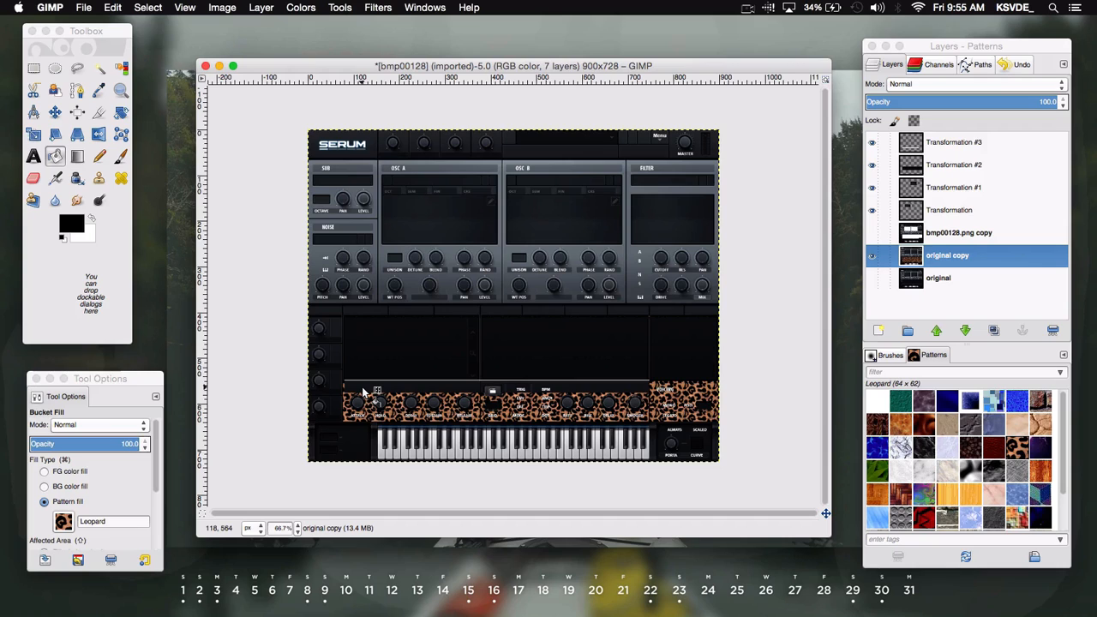
Step: Fill the backgrounds of the OSC B, Filter and OSC A panels with the Leopard pattern
{"action": "left_click", "coordinate": [619, 260]}
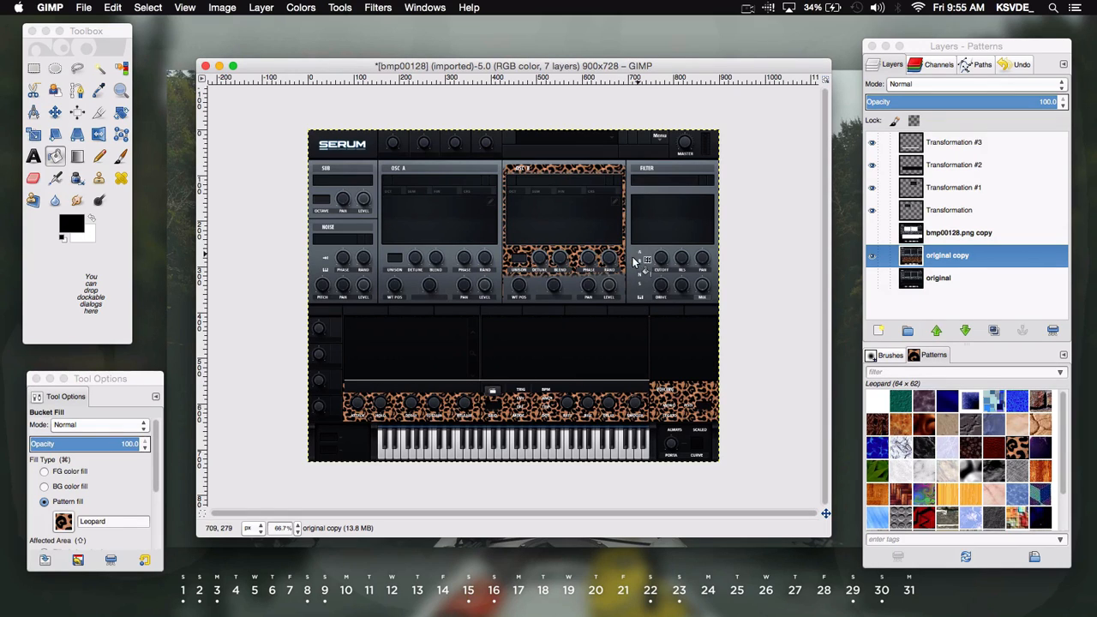
{"action": "left_click", "coordinate": [635, 261]}
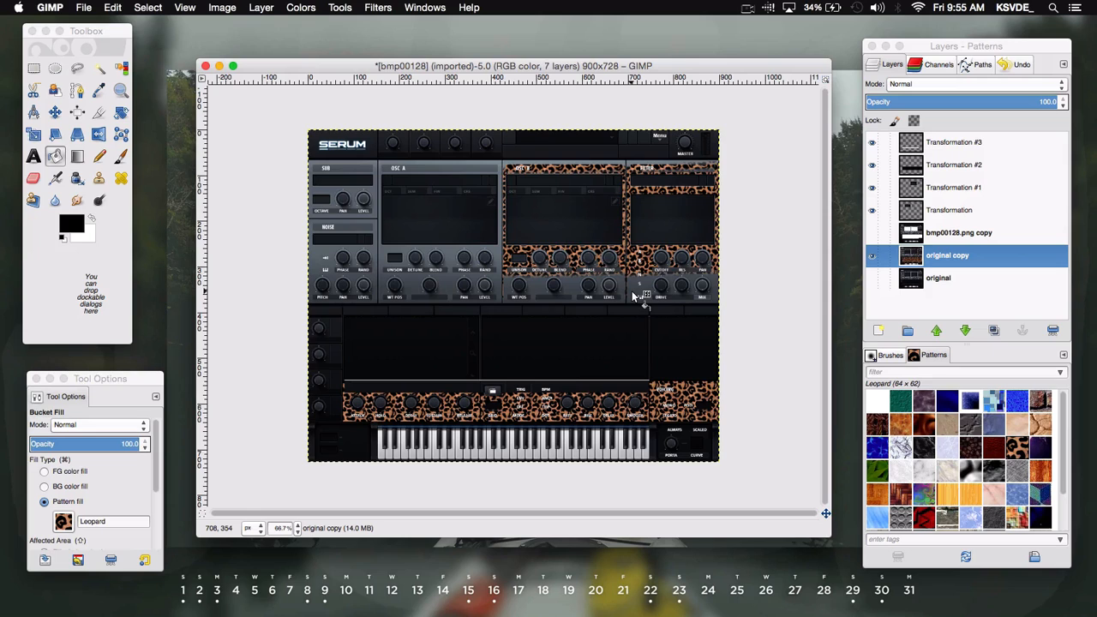
{"action": "left_click", "coordinate": [634, 297]}
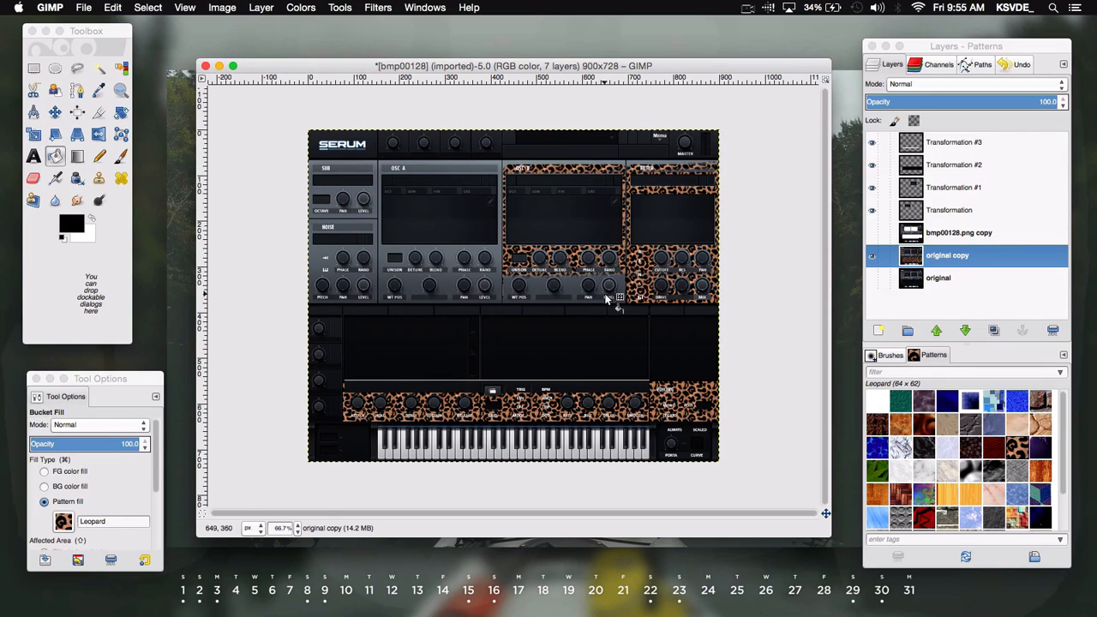
{"action": "left_click", "coordinate": [624, 293]}
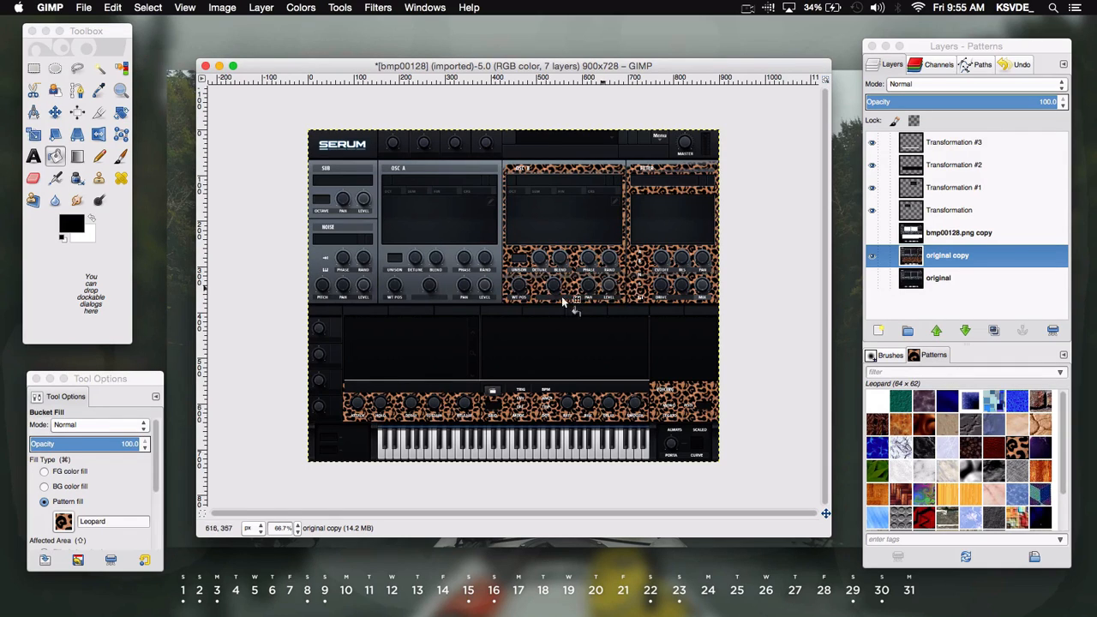
{"action": "left_click", "coordinate": [493, 283]}
{"action": "left_click", "coordinate": [500, 257]}
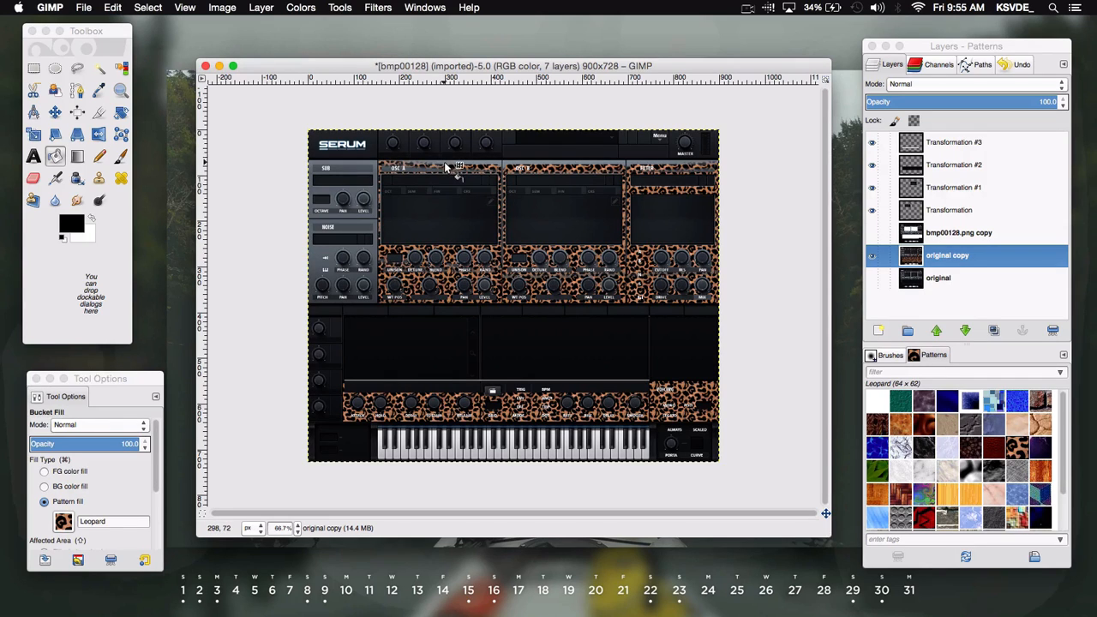
Step: Fill the header strip above the Filter panel with Leopard and undo the pattern fill on the black background
{"action": "left_click", "coordinate": [645, 164]}
{"action": "left_click", "coordinate": [647, 164]}
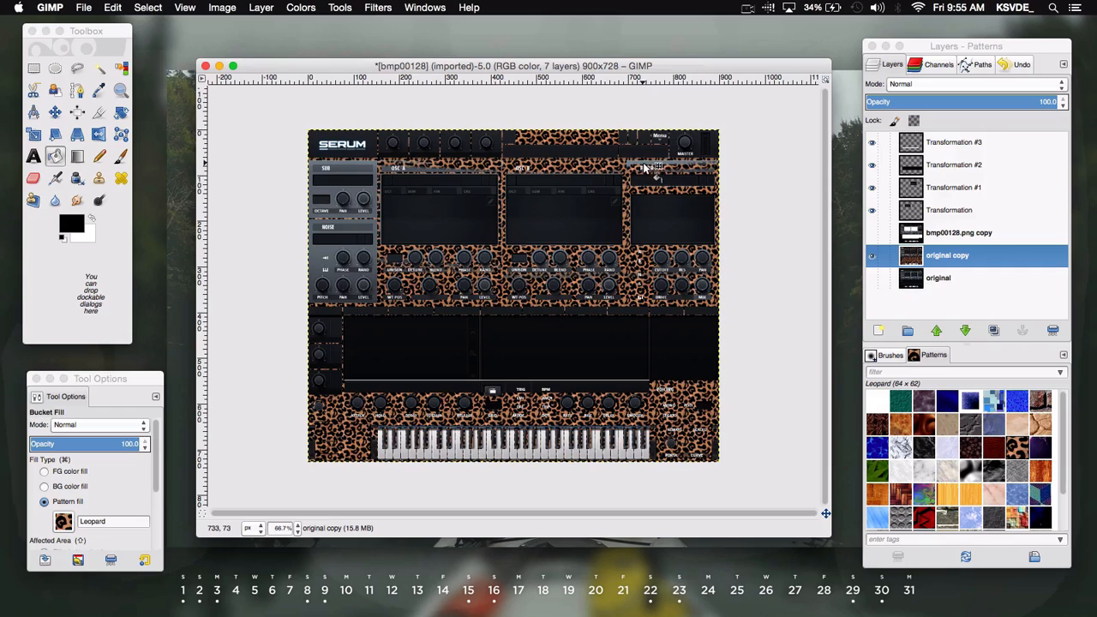
{"action": "key", "text": "super+z"}
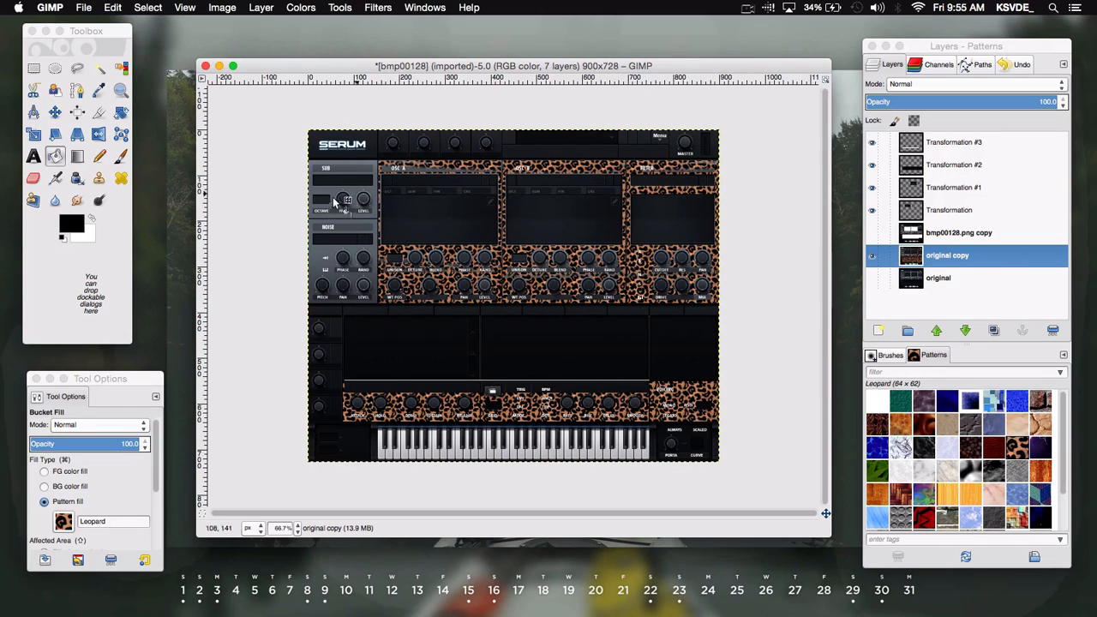
Step: Fill the backgrounds of the SUB and NOISE panels with the Leopard pattern
{"action": "left_click", "coordinate": [374, 168]}
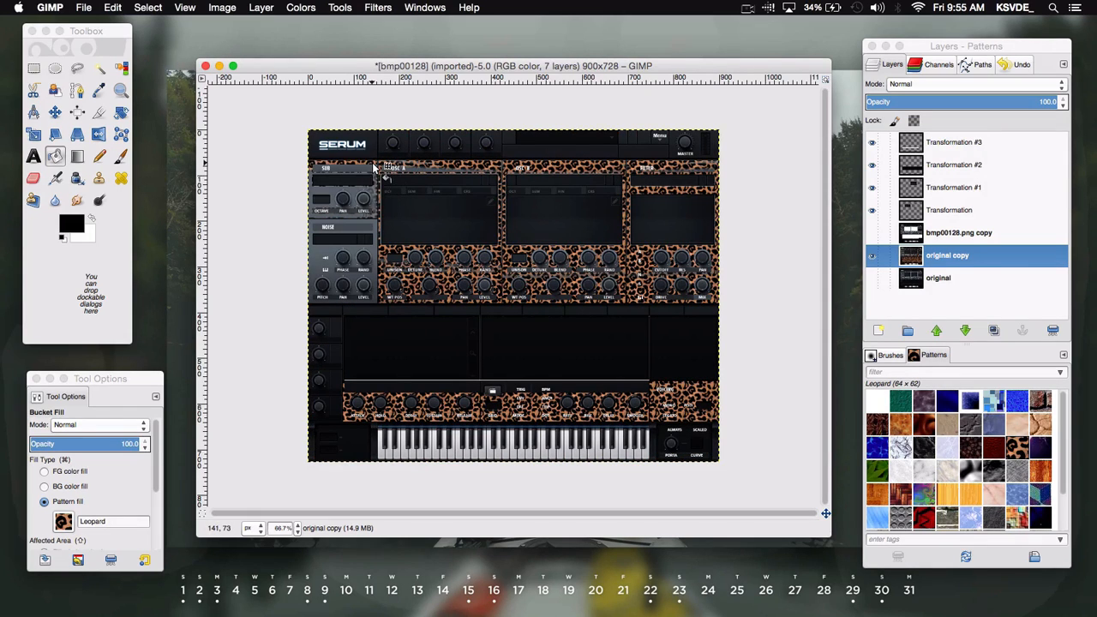
{"action": "left_click", "coordinate": [357, 199]}
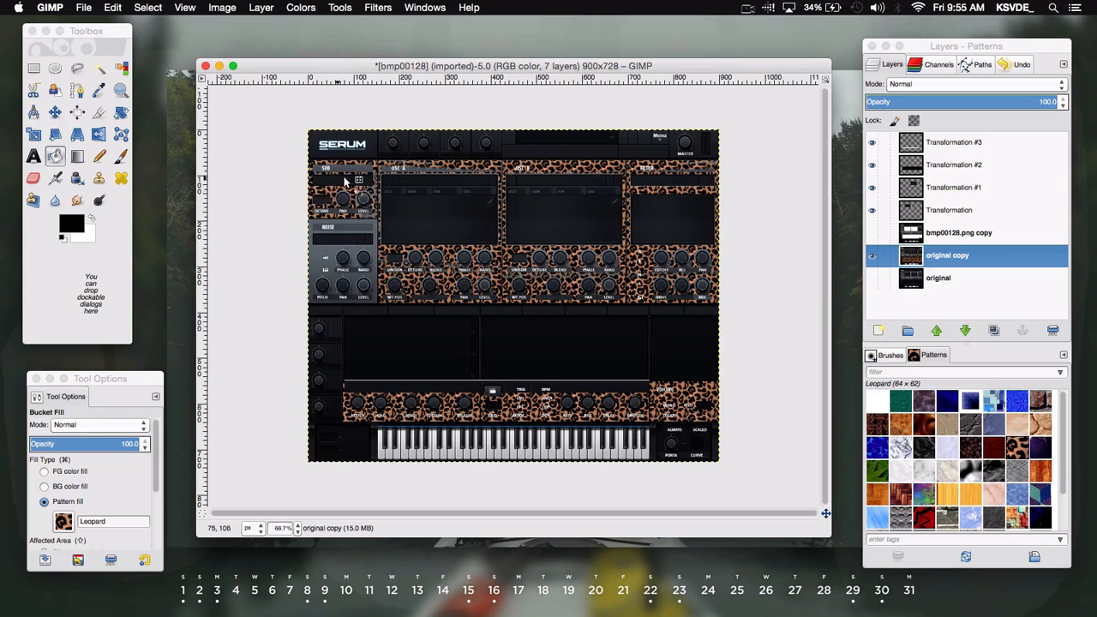
{"action": "left_click", "coordinate": [328, 256]}
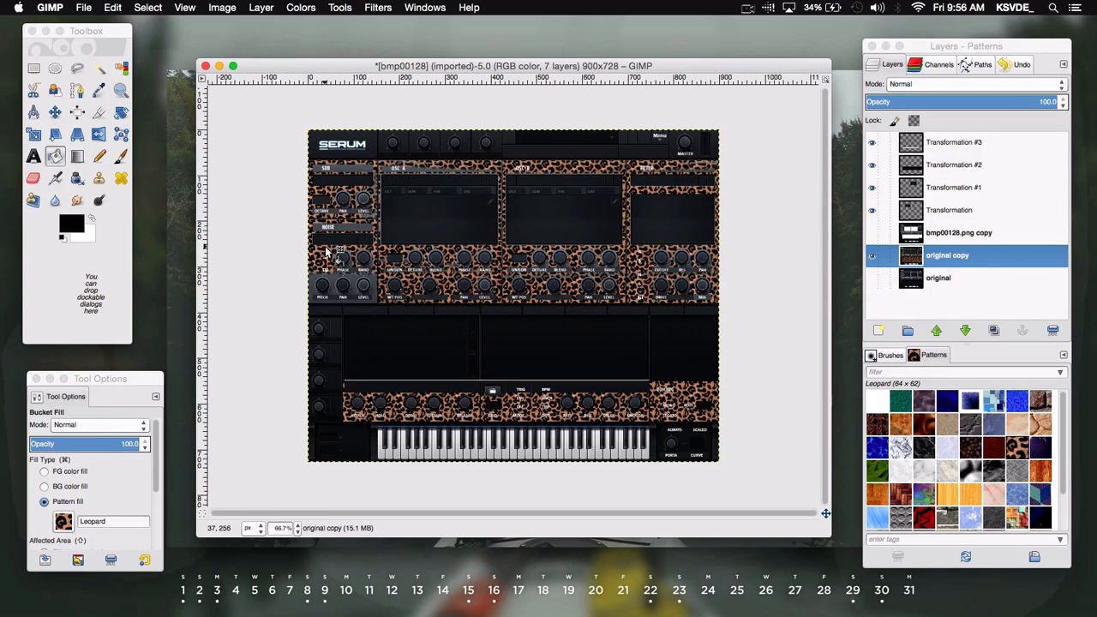
{"action": "left_click", "coordinate": [355, 279]}
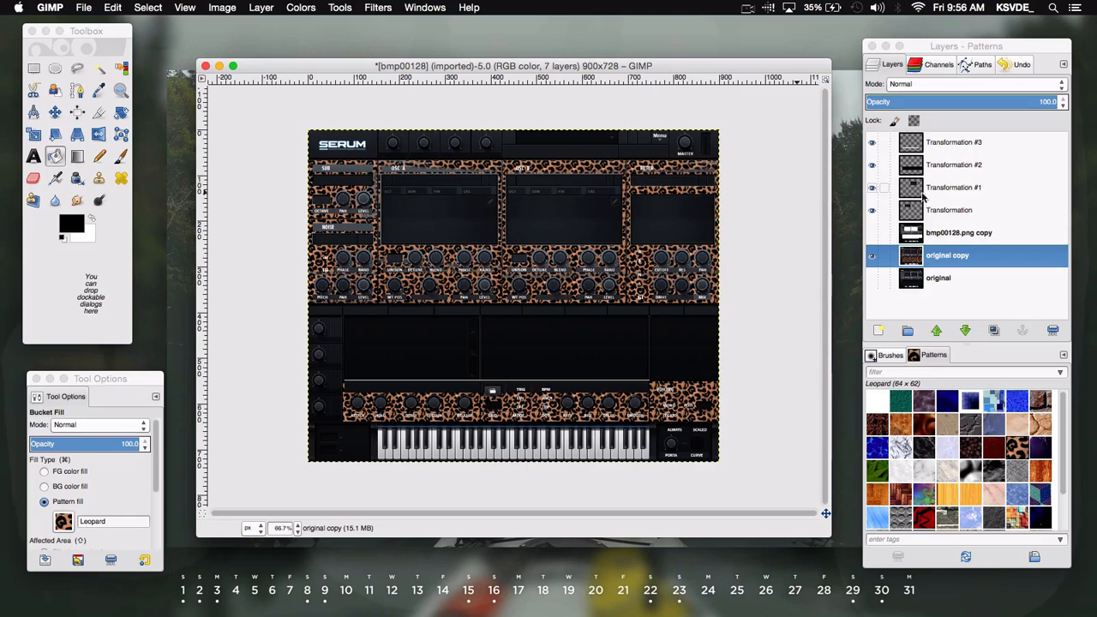
Step: Rename the "original copy" layer as "working", duplicate it, and hide the lower one while keeping "working copy" active
{"action": "left_click", "coordinate": [958, 260]}
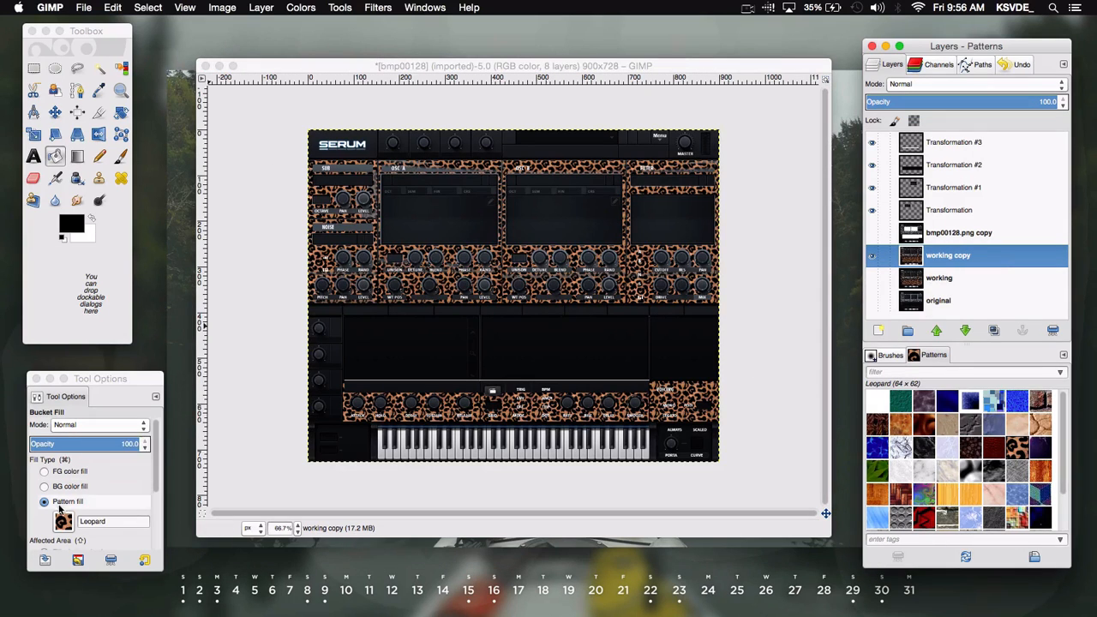
Step: Switch Bucket Fill to the foreground colour, make it white, and fill the upper-row OSC A knobs from DETUNE to RAND
{"action": "left_click", "coordinate": [43, 472]}
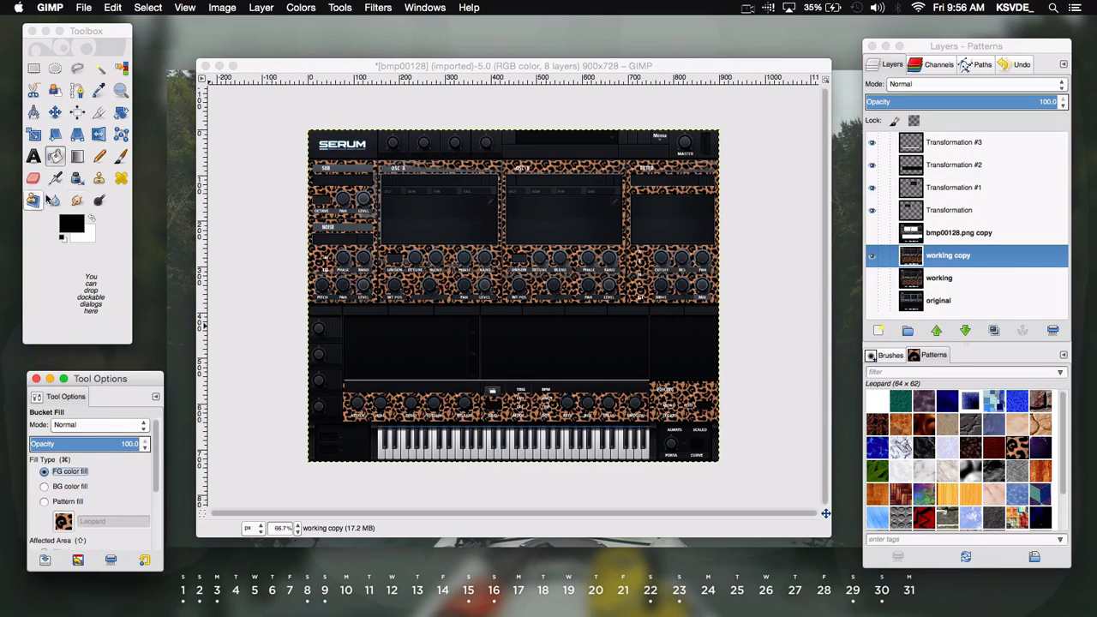
{"action": "left_click", "coordinate": [90, 218]}
{"action": "left_click", "coordinate": [90, 218]}
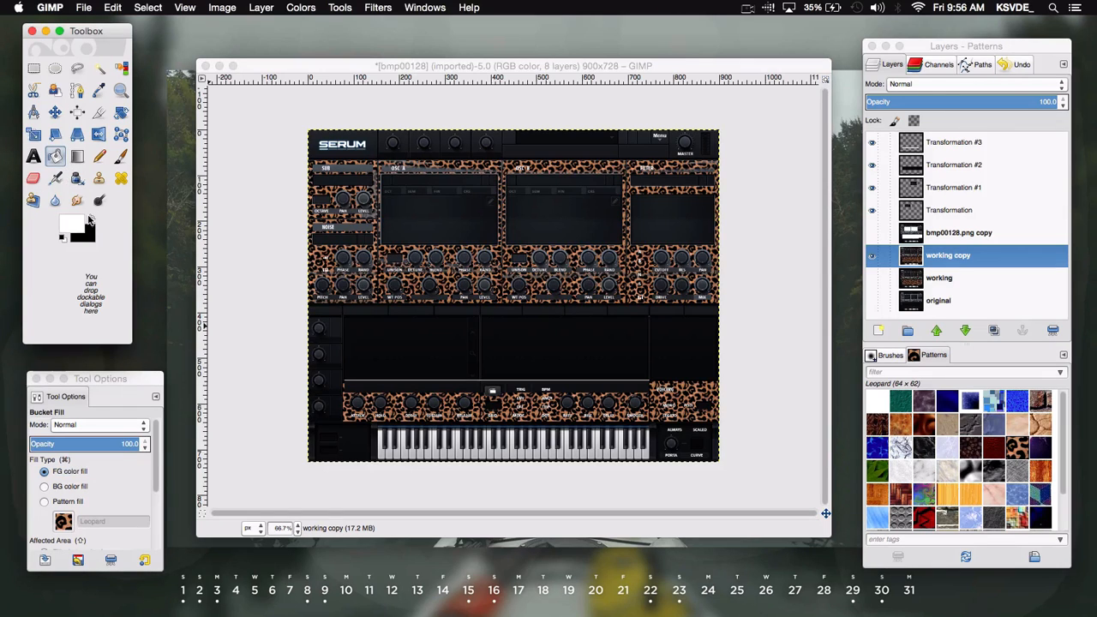
{"action": "left_click", "coordinate": [415, 257]}
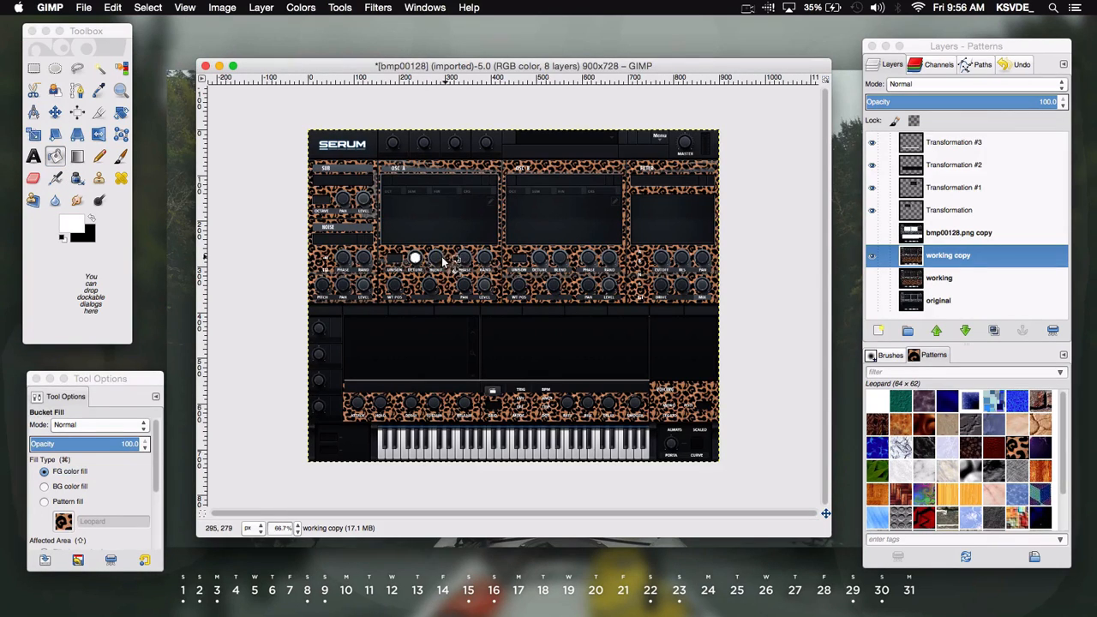
{"action": "left_click", "coordinate": [435, 259]}
{"action": "left_click", "coordinate": [461, 259]}
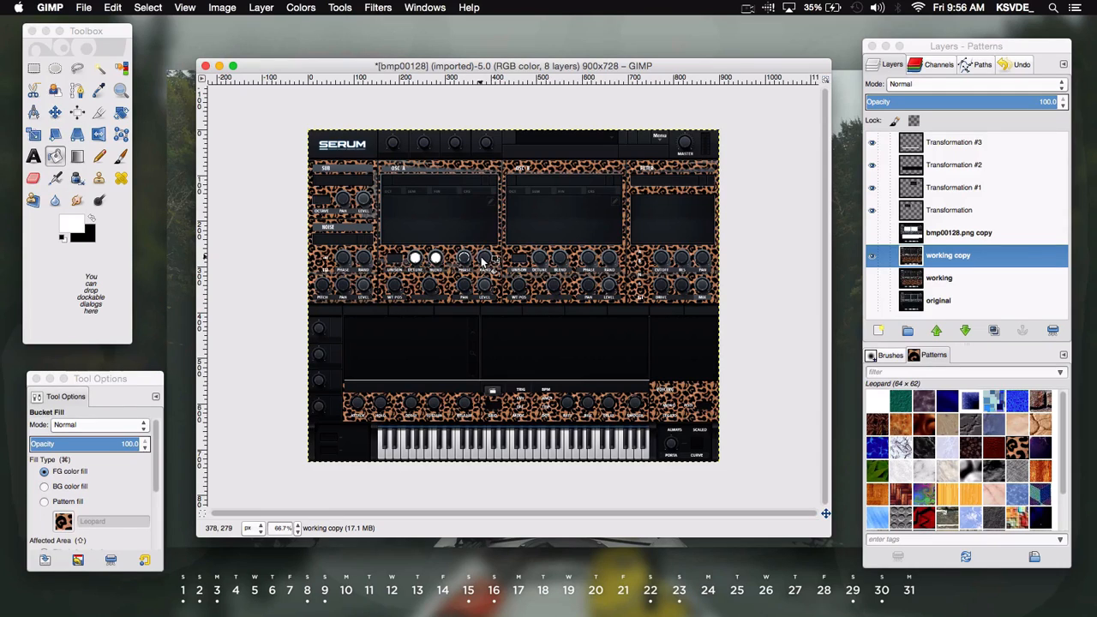
{"action": "left_click", "coordinate": [464, 258]}
{"action": "left_click", "coordinate": [484, 258]}
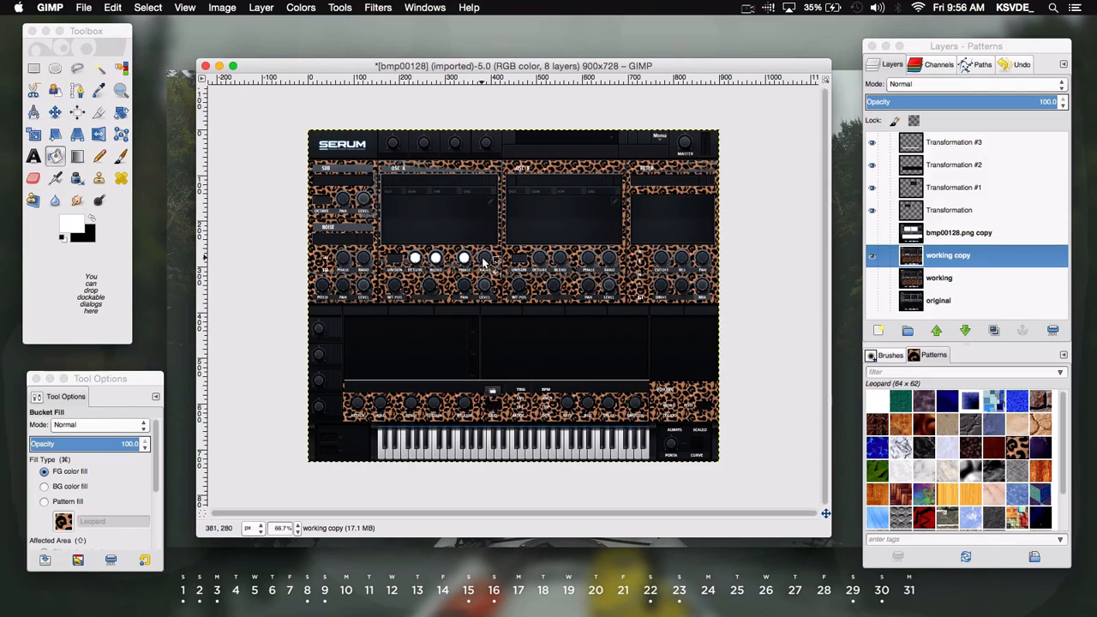
Step: Fill the OSC B knobs and the lower-row OSC A knobs with white
{"action": "left_click", "coordinate": [538, 259]}
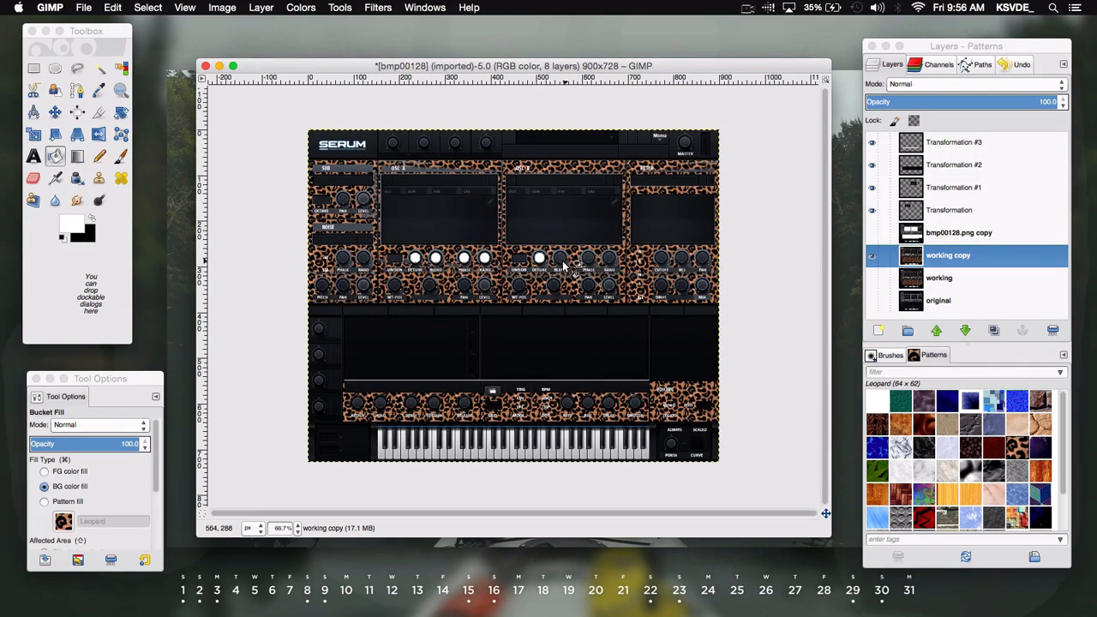
{"action": "left_click", "coordinate": [560, 259]}
{"action": "left_click", "coordinate": [588, 259]}
{"action": "left_click", "coordinate": [609, 260]}
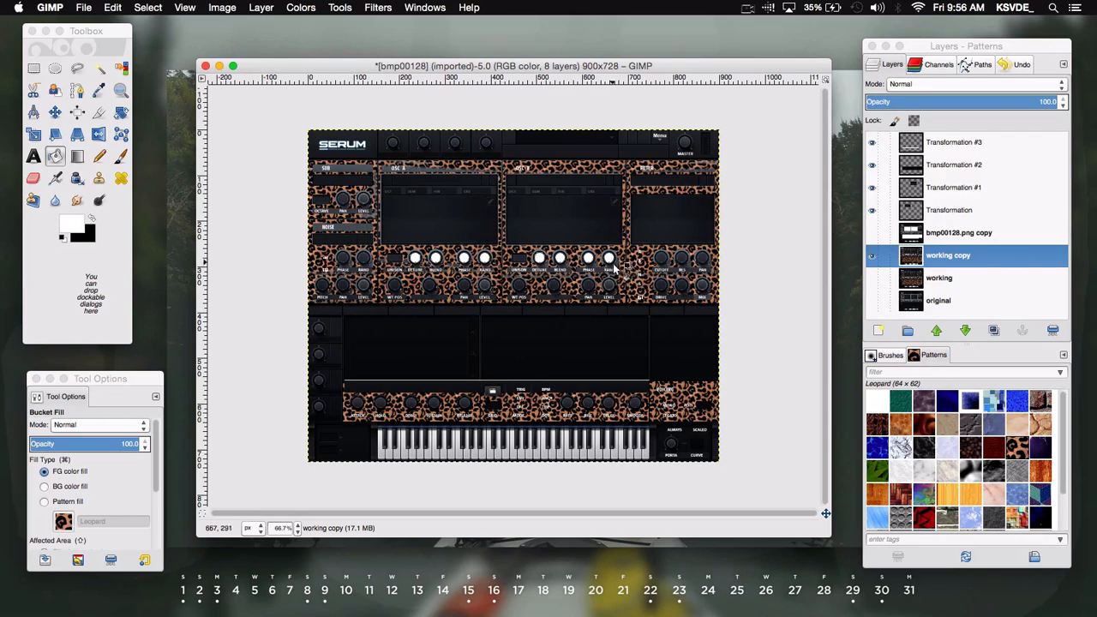
{"action": "left_click", "coordinate": [609, 285]}
{"action": "left_click", "coordinate": [590, 285]}
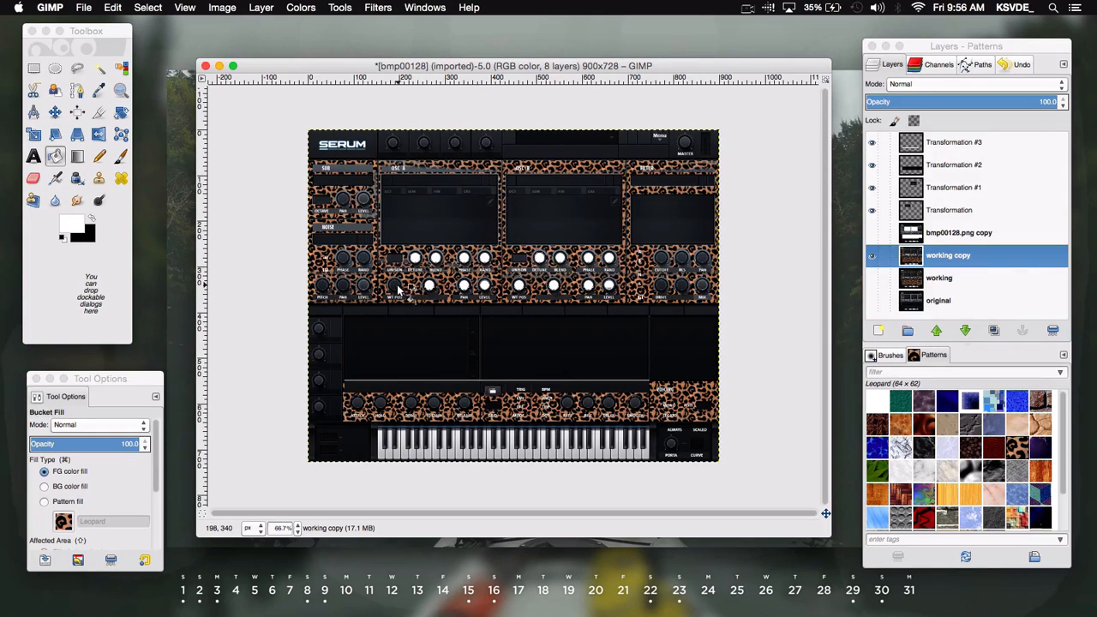
Step: Paint the centres of the PHASE, RAND and LEVEL knobs in the NOISE panel white with the Paintbrush
{"action": "left_click", "coordinate": [121, 90]}
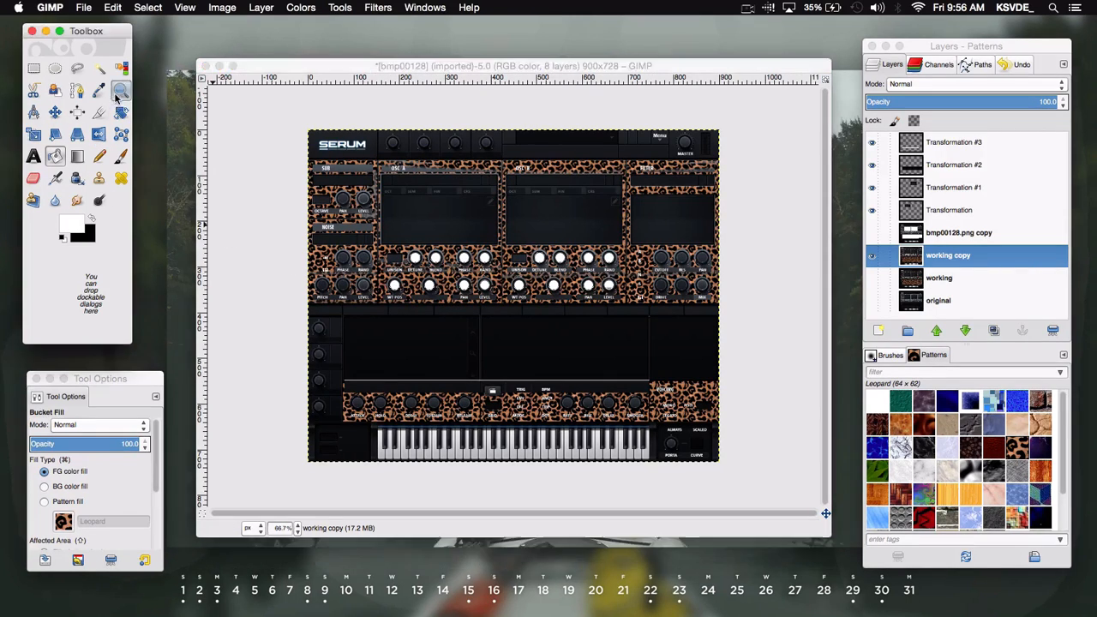
{"action": "left_click", "coordinate": [358, 271]}
{"action": "left_click", "coordinate": [359, 271]}
{"action": "left_click", "coordinate": [359, 271]}
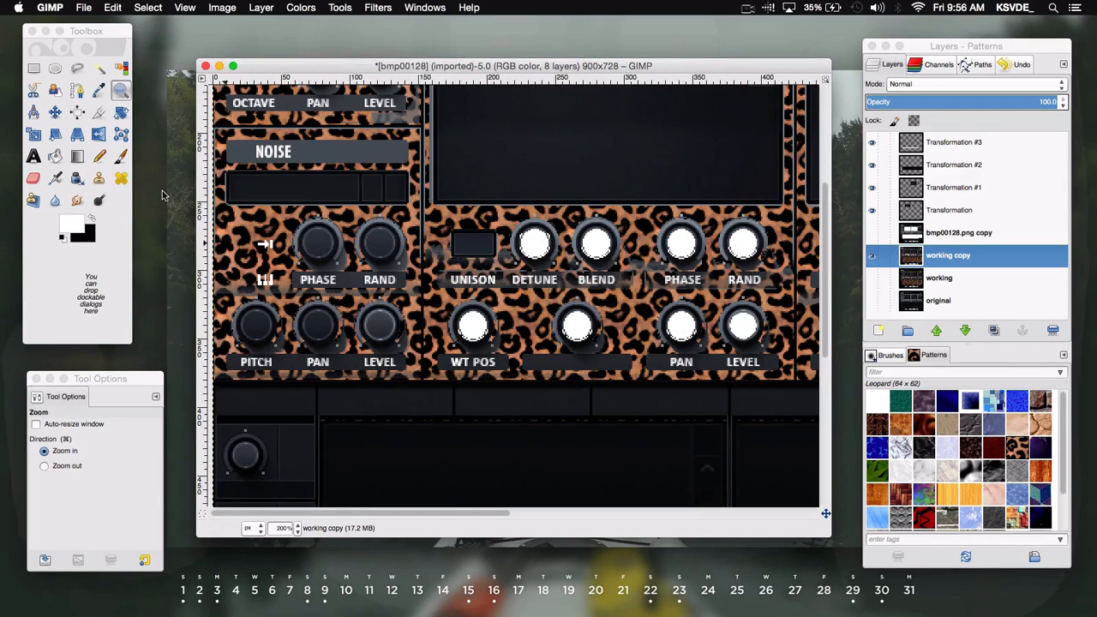
{"action": "left_click", "coordinate": [121, 157]}
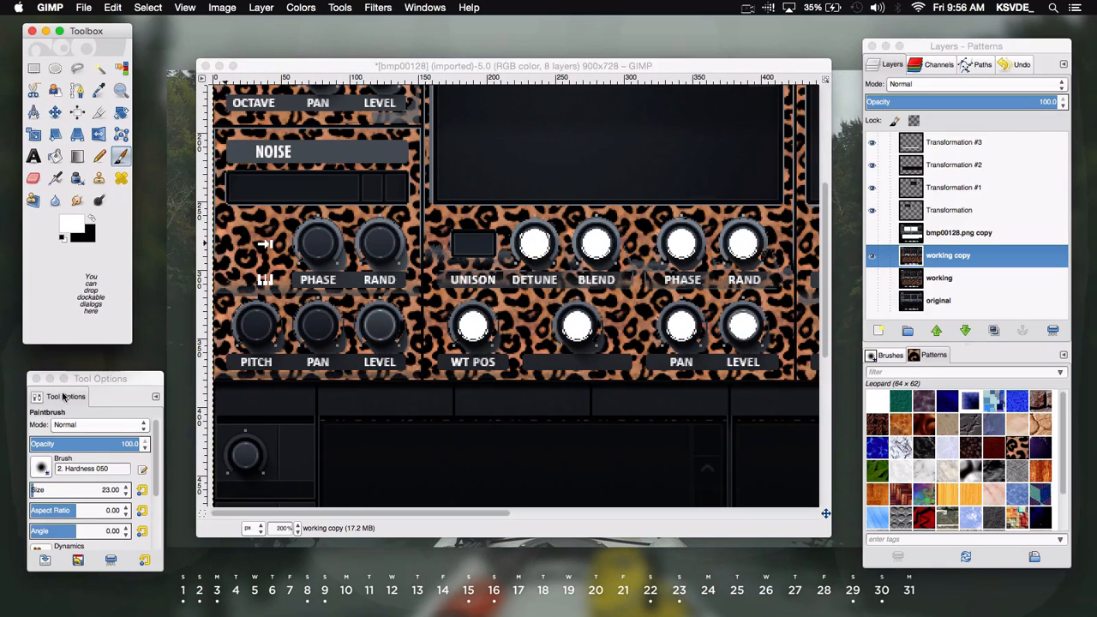
{"action": "left_click", "coordinate": [319, 247]}
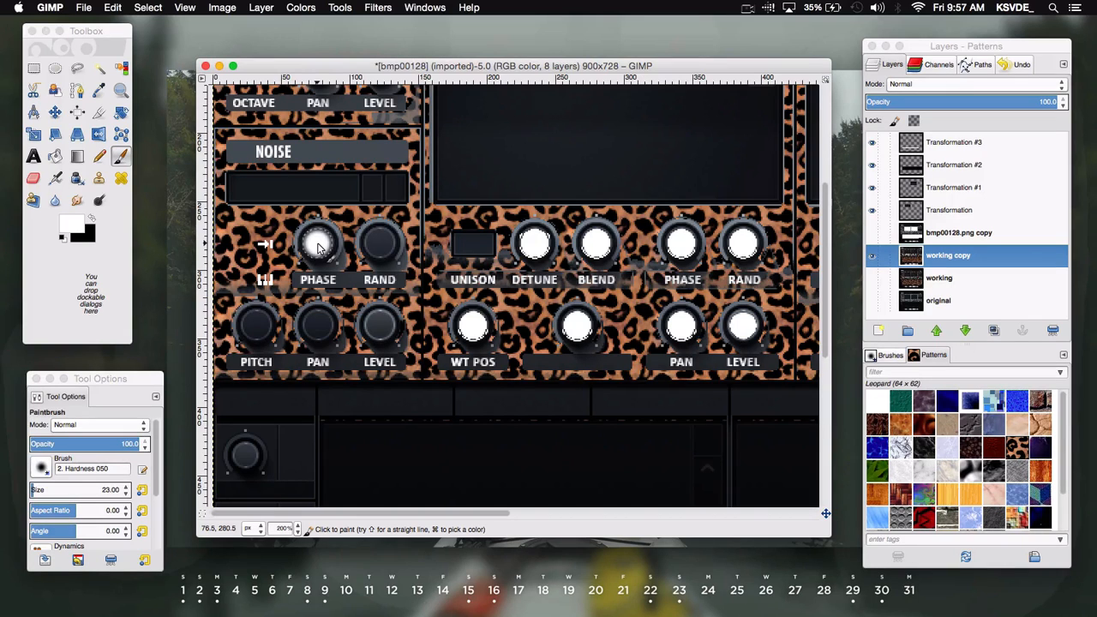
{"action": "left_click_drag", "start_coordinate": [319, 246], "coordinate": [382, 247]}
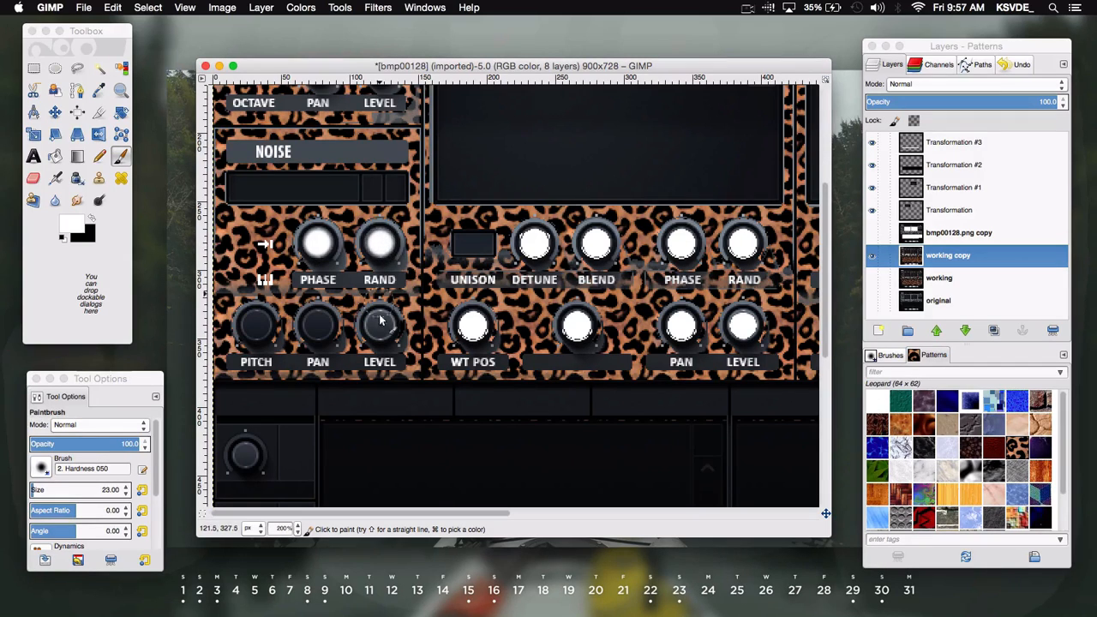
{"action": "left_click_drag", "start_coordinate": [383, 327], "coordinate": [380, 331]}
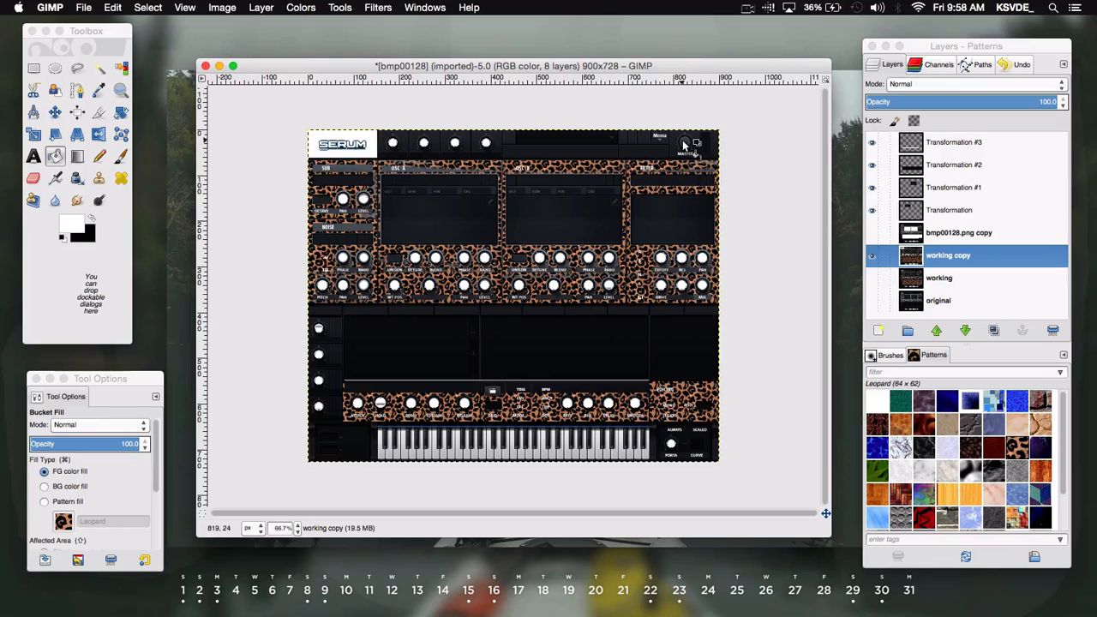
Step: Undo the white fill behind the SERUM logo and fill the MASTER knob white
{"action": "key", "text": "super"}
{"action": "left_click", "coordinate": [370, 144], "text": "super"}
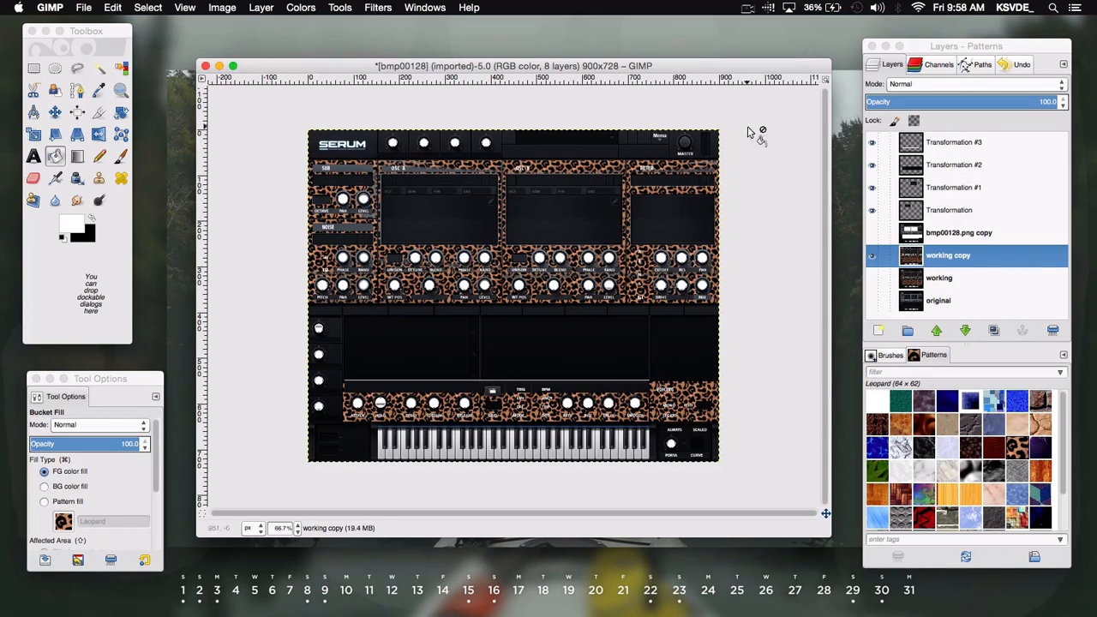
Step: Start opening an image as a layer and browse to the Download images folder in Pictures
{"action": "left_click", "coordinate": [89, 8]}
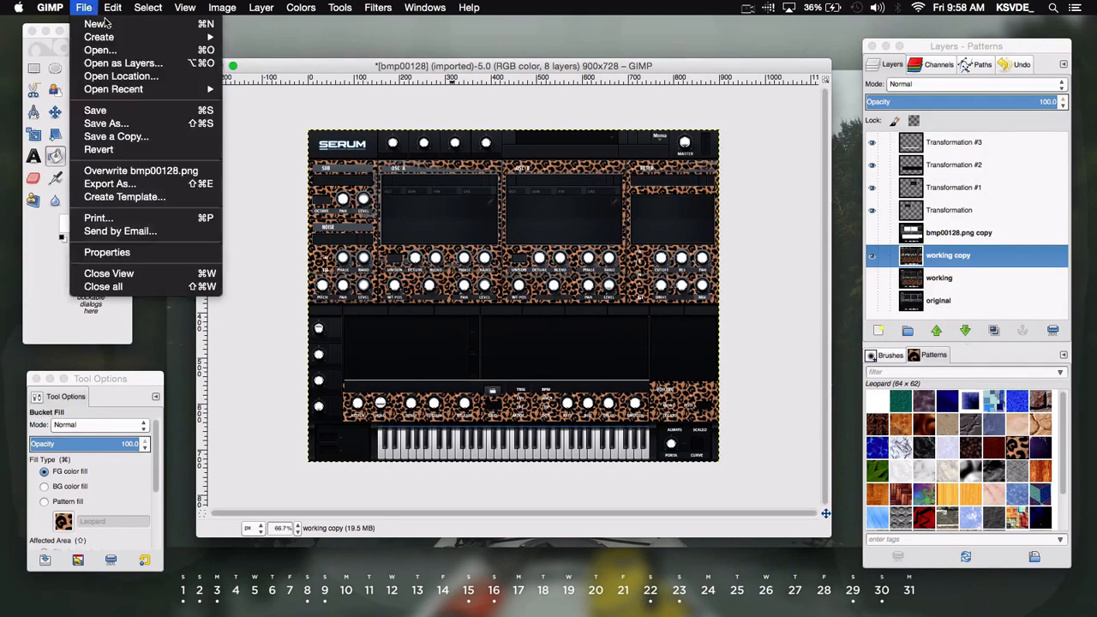
{"action": "left_click", "coordinate": [117, 63]}
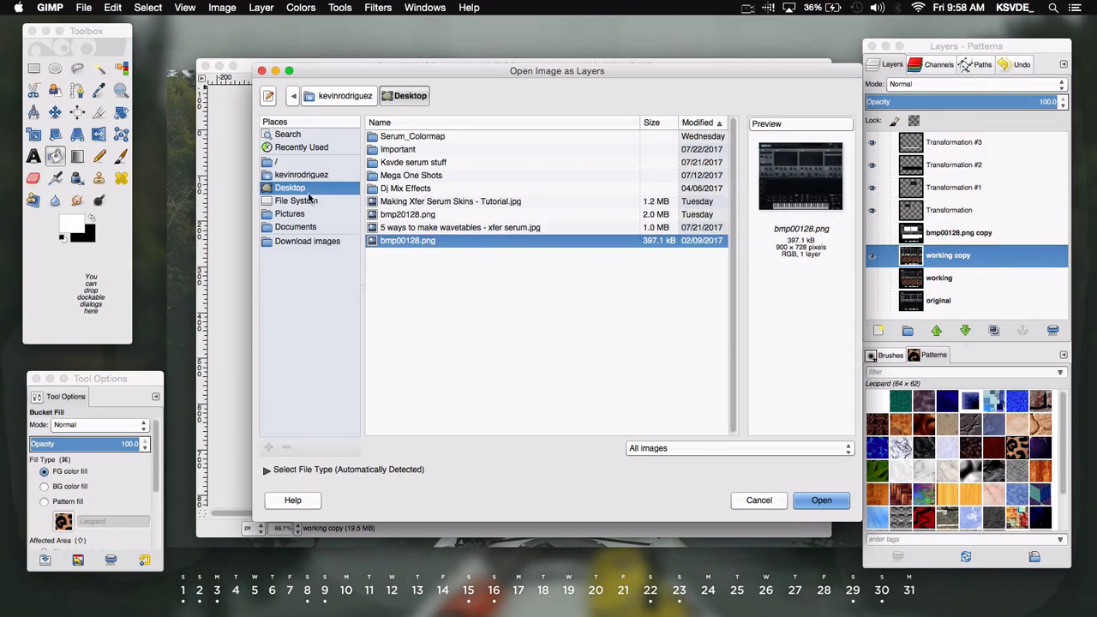
{"action": "left_click", "coordinate": [305, 215]}
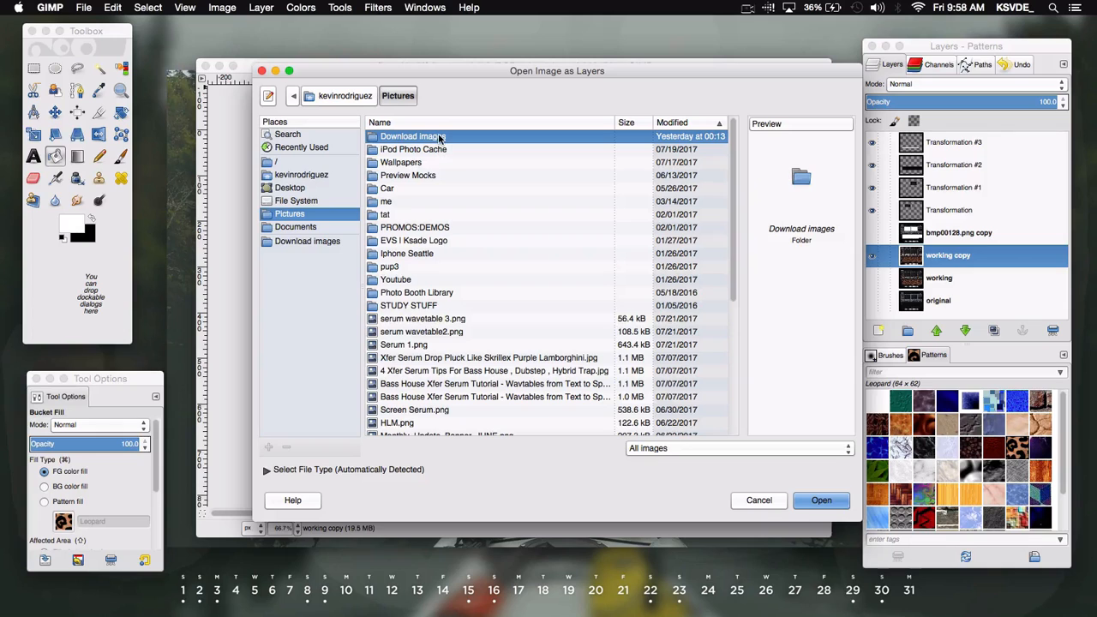
{"action": "double_click", "coordinate": [440, 138]}
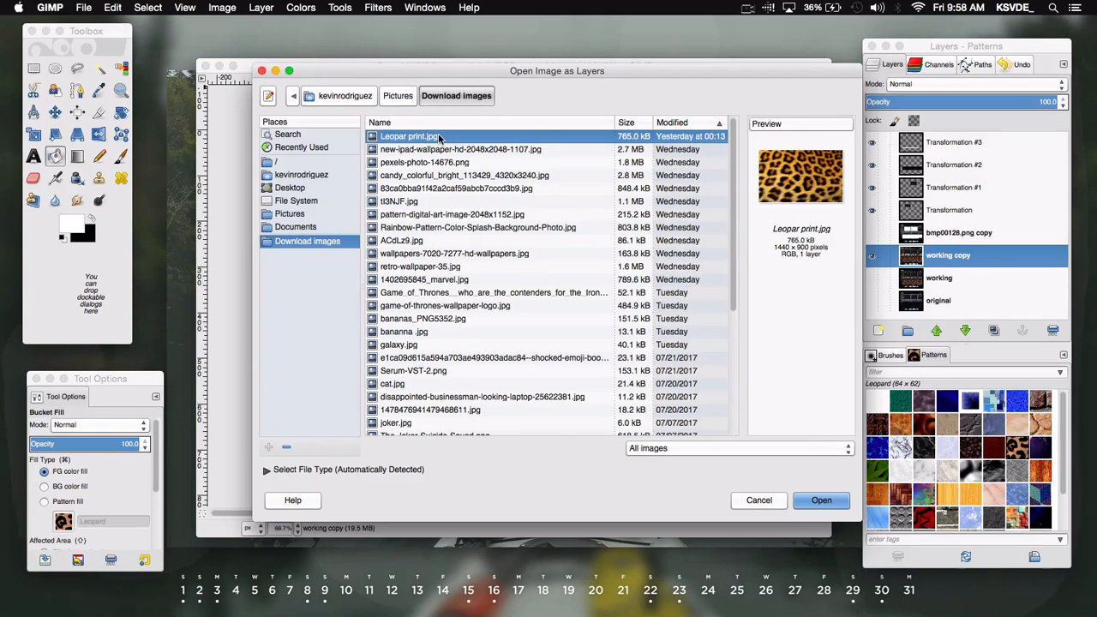
Step: Preview the candidate background images and add Rainbow-Pattern-Color-Splash-Background-Photo.jpg as a new layer
{"action": "left_click", "coordinate": [434, 149]}
{"action": "left_click", "coordinate": [421, 163]}
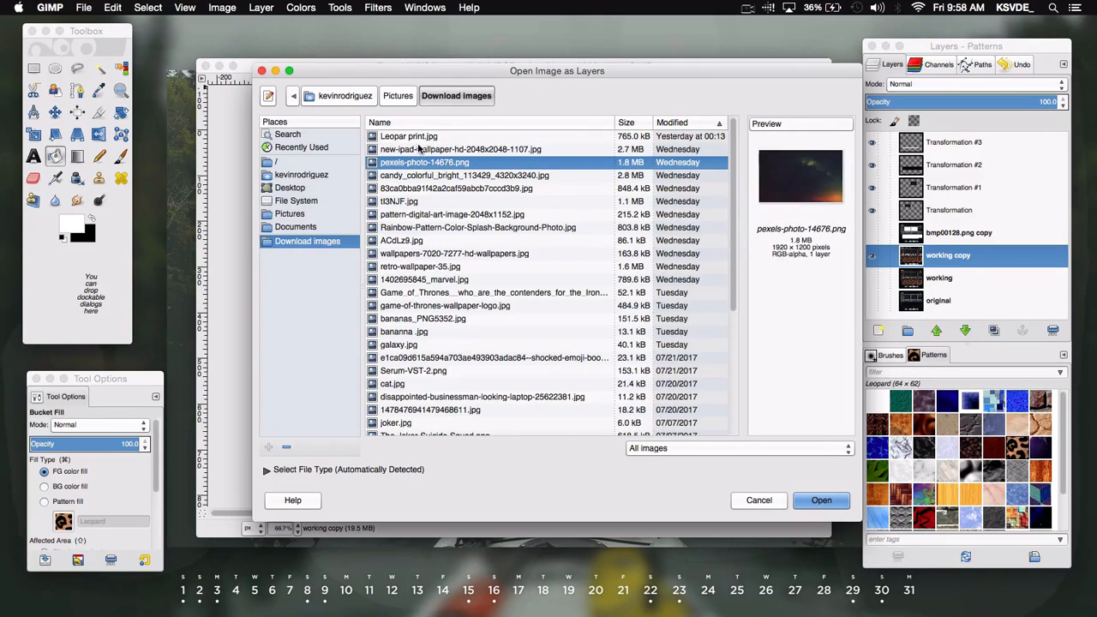
{"action": "left_click", "coordinate": [421, 150]}
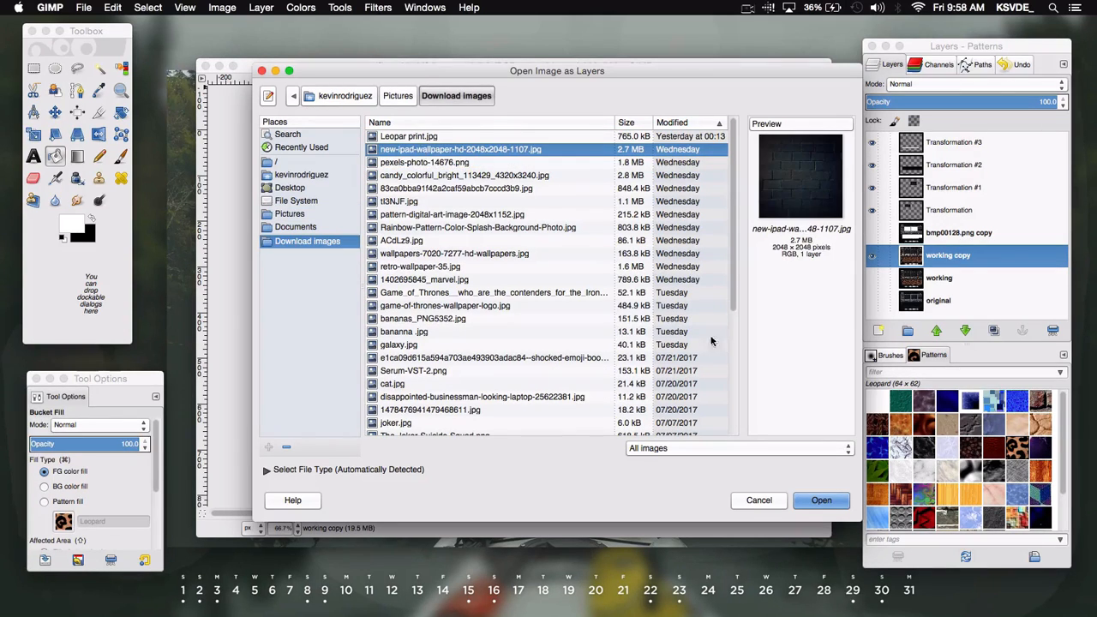
{"action": "left_click", "coordinate": [467, 189]}
{"action": "left_click", "coordinate": [450, 175]}
{"action": "left_click", "coordinate": [462, 215]}
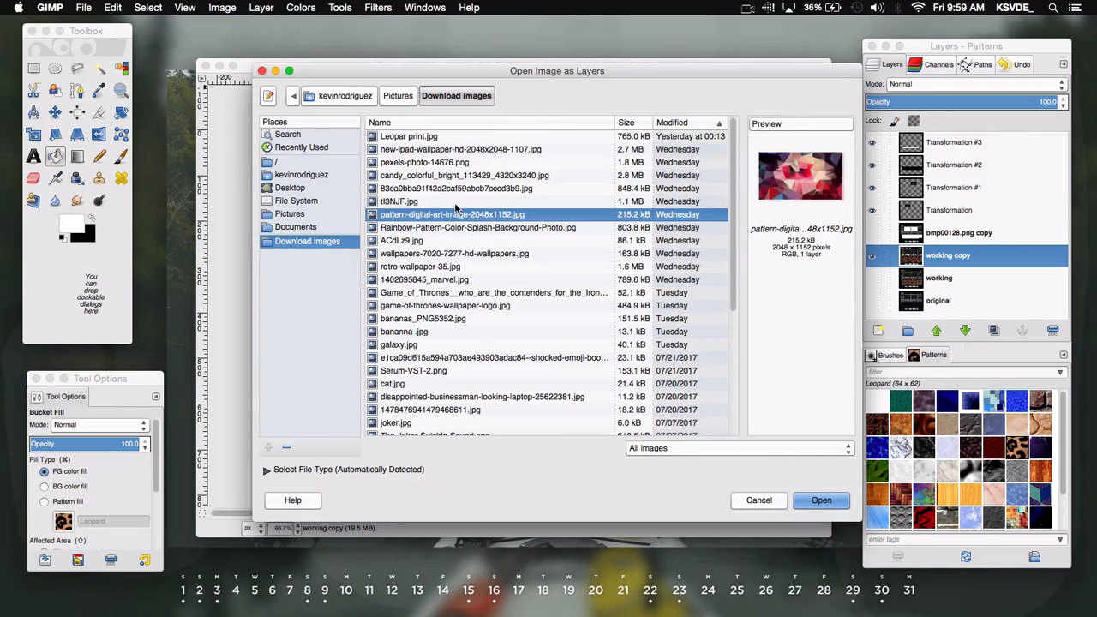
{"action": "left_click", "coordinate": [455, 204]}
{"action": "left_click", "coordinate": [459, 227]}
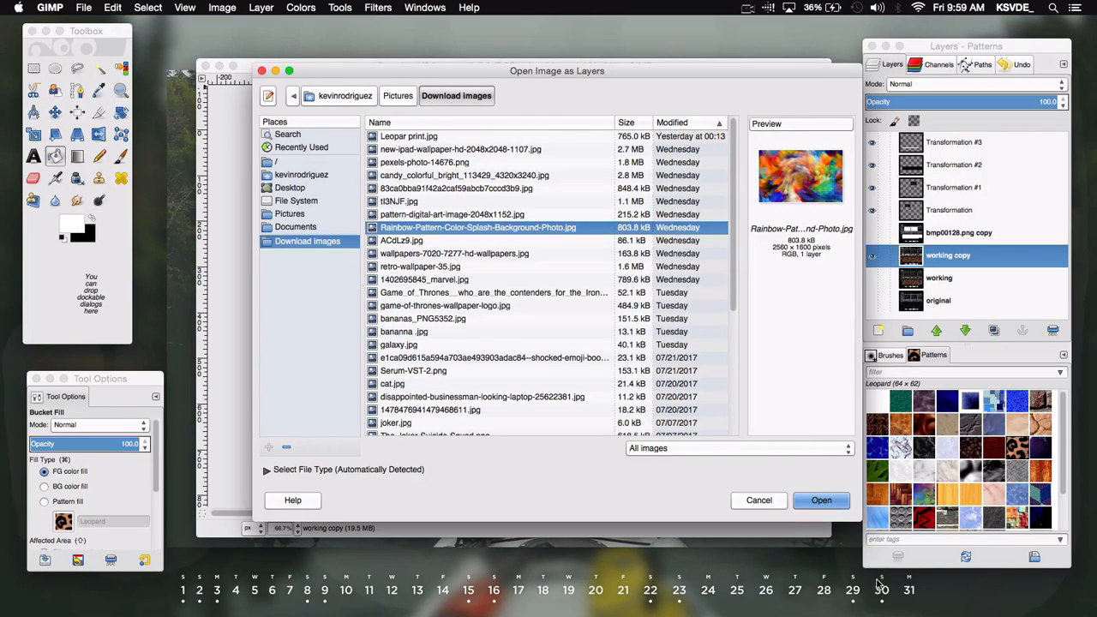
{"action": "left_click", "coordinate": [818, 501]}
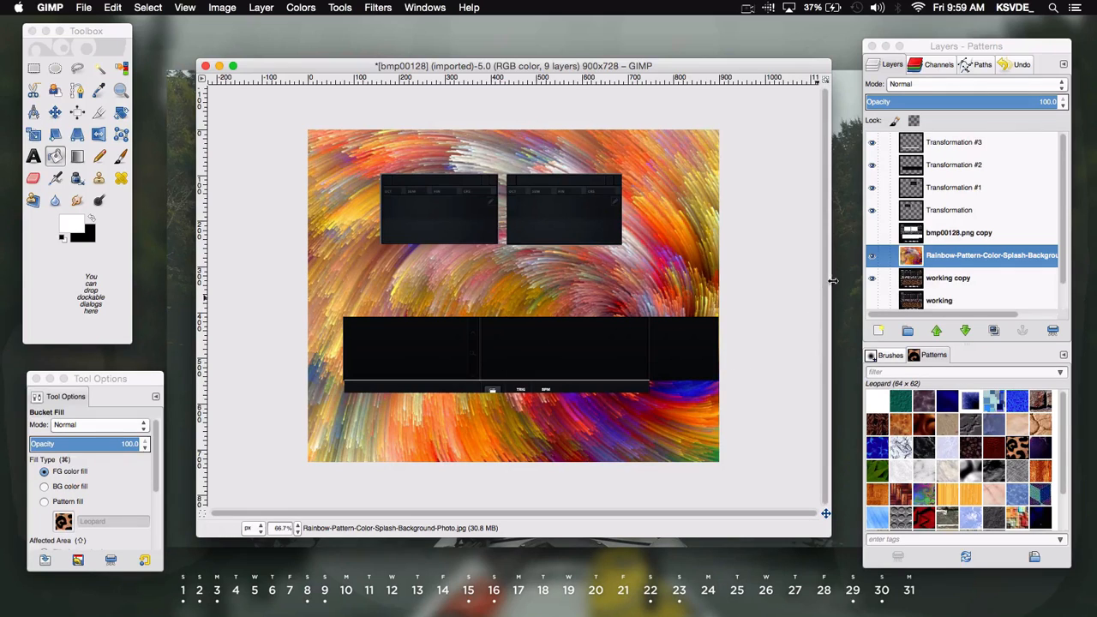
{"action": "mouse_move", "coordinate": [911, 257]}
{"action": "left_mouse_down"}
{"action": "mouse_move", "coordinate": [917, 290]}
{"action": "mouse_move", "coordinate": [914, 257]}
{"action": "left_mouse_up"}
{"action": "left_click", "coordinate": [906, 280]}
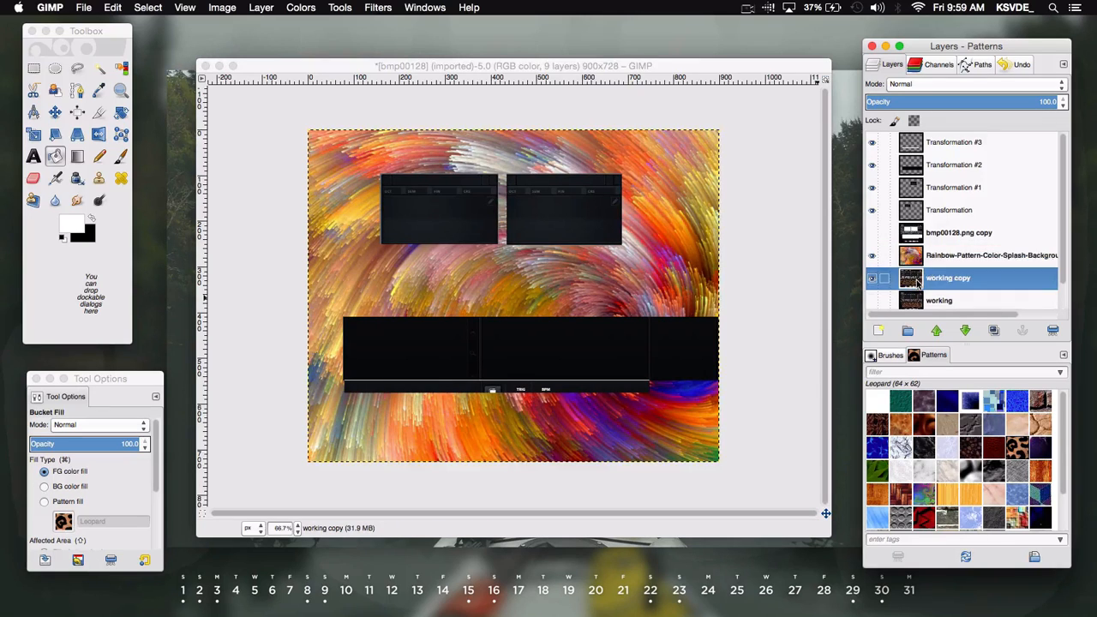
{"action": "scroll", "coordinate": [919, 285], "scroll_direction": "down", "scroll_amount": 1}
{"action": "left_click", "coordinate": [910, 239]}
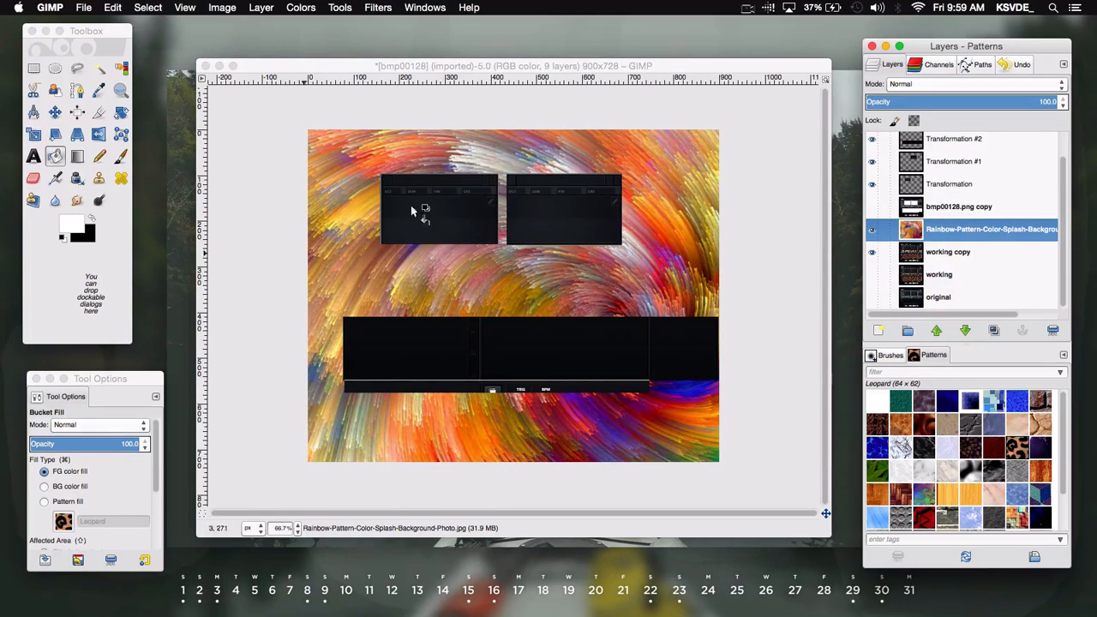
{"action": "left_click", "coordinate": [962, 253]}
{"action": "left_click", "coordinate": [943, 229]}
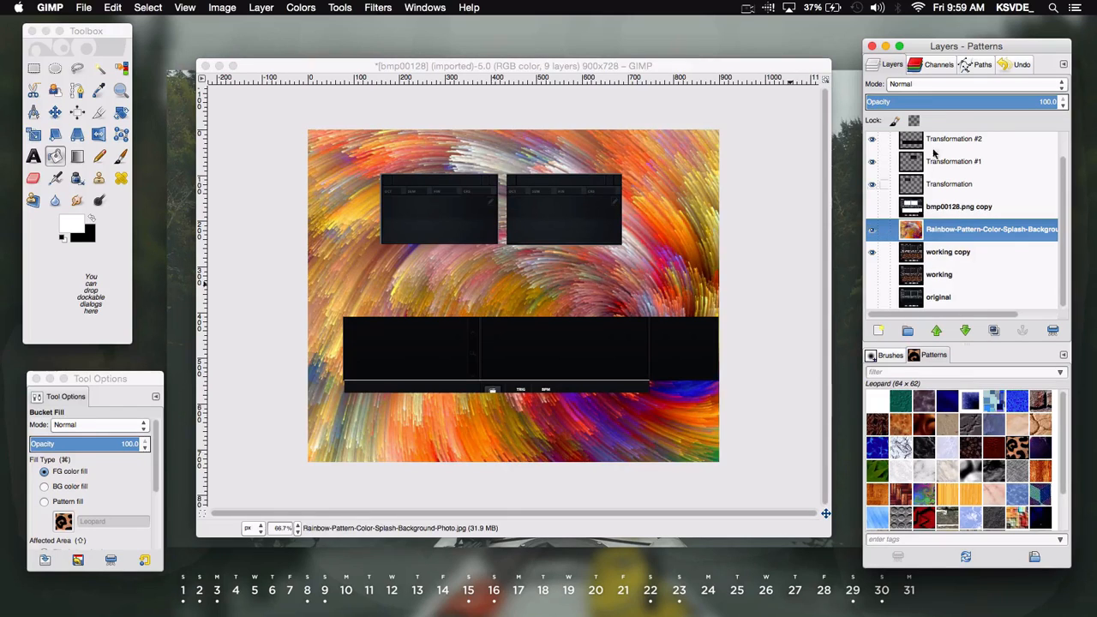
Step: Try successive blend modes on the rainbow image layer, from Dissolve through Dodge, Burn, Subtract and Grain merge to Saturation
{"action": "left_click", "coordinate": [932, 84]}
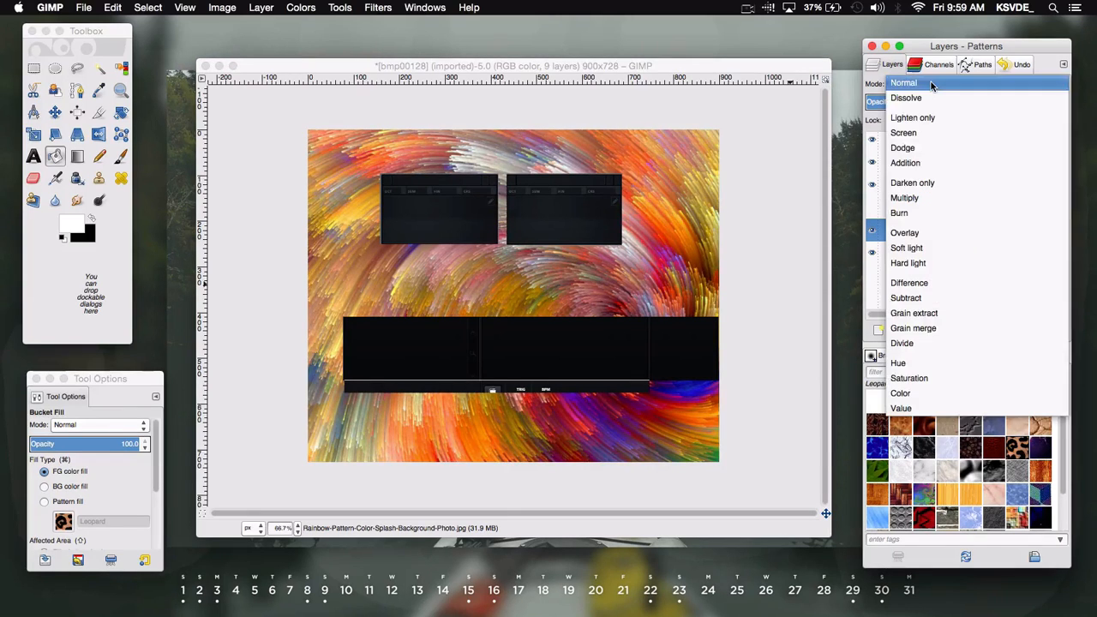
{"action": "left_click", "coordinate": [931, 93]}
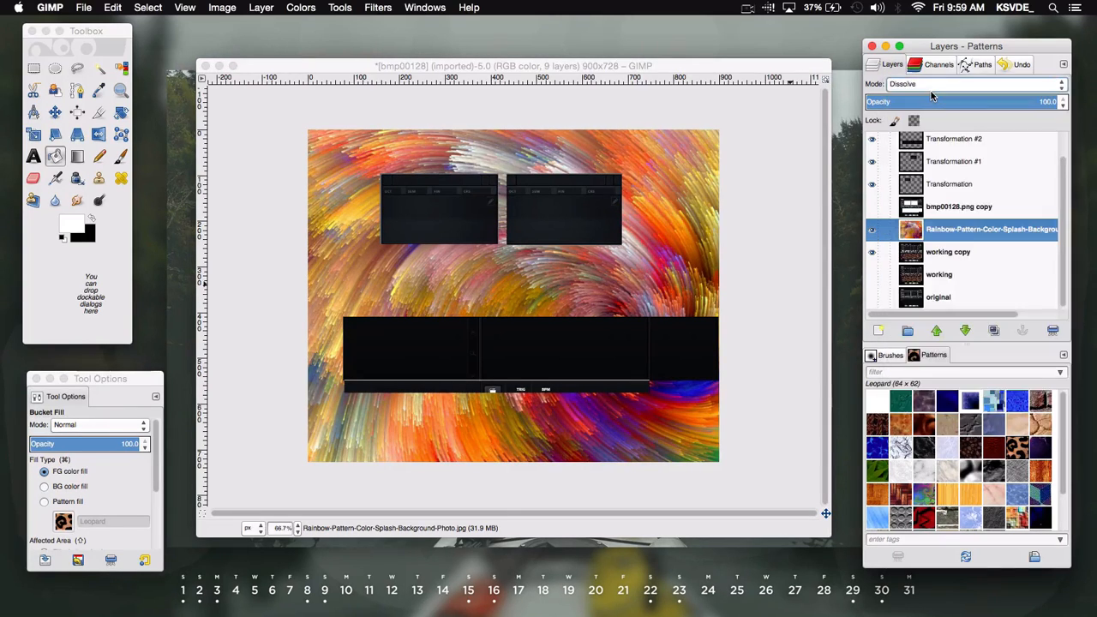
{"action": "scroll", "coordinate": [932, 91], "scroll_direction": "down", "scroll_amount": 3}
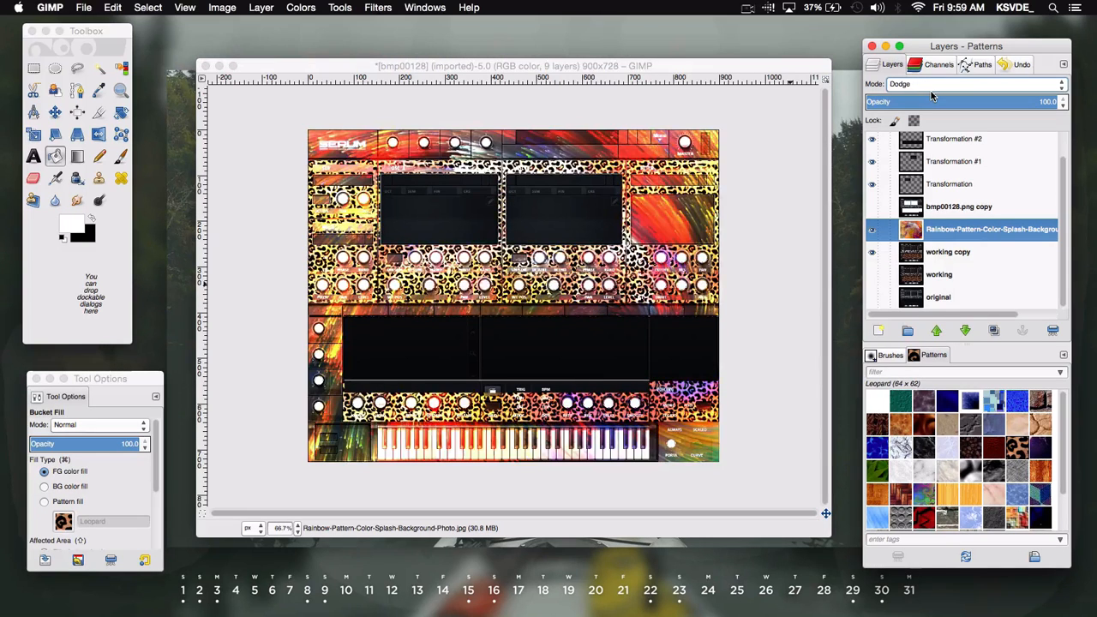
{"action": "scroll", "coordinate": [931, 91], "scroll_direction": "down", "scroll_amount": 2}
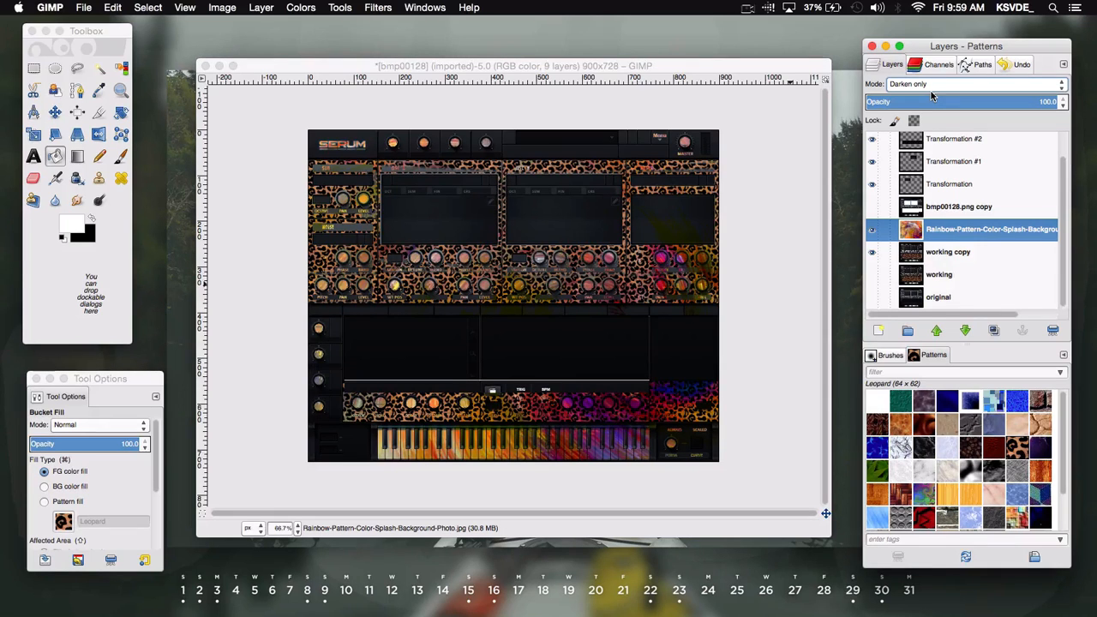
{"action": "scroll", "coordinate": [931, 91], "scroll_direction": "down", "scroll_amount": 3}
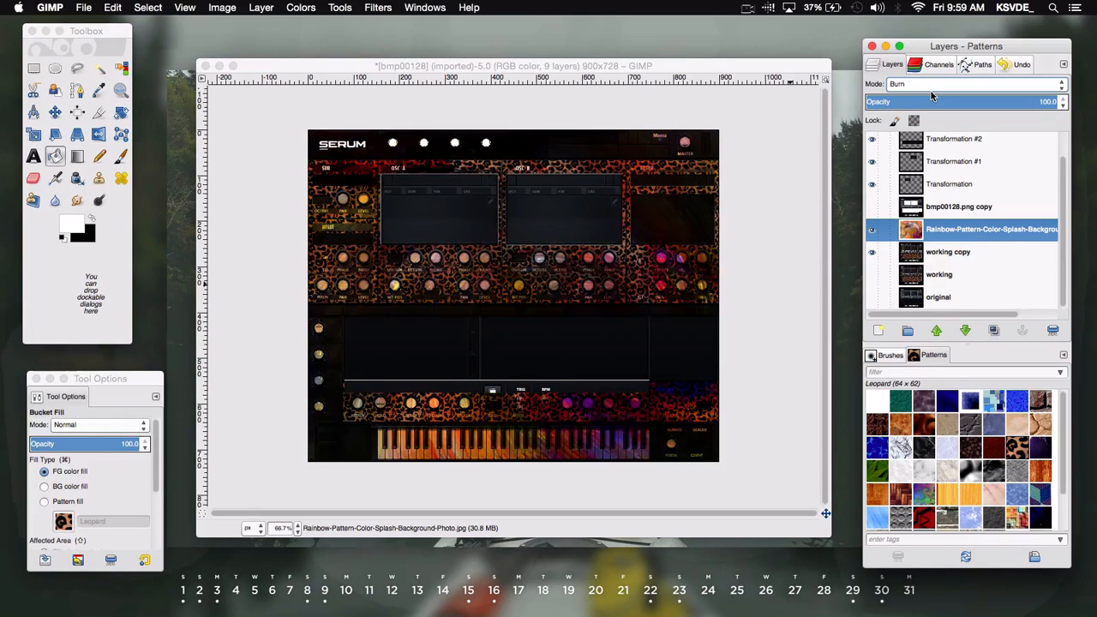
{"action": "scroll", "coordinate": [931, 91], "scroll_direction": "down", "scroll_amount": 4}
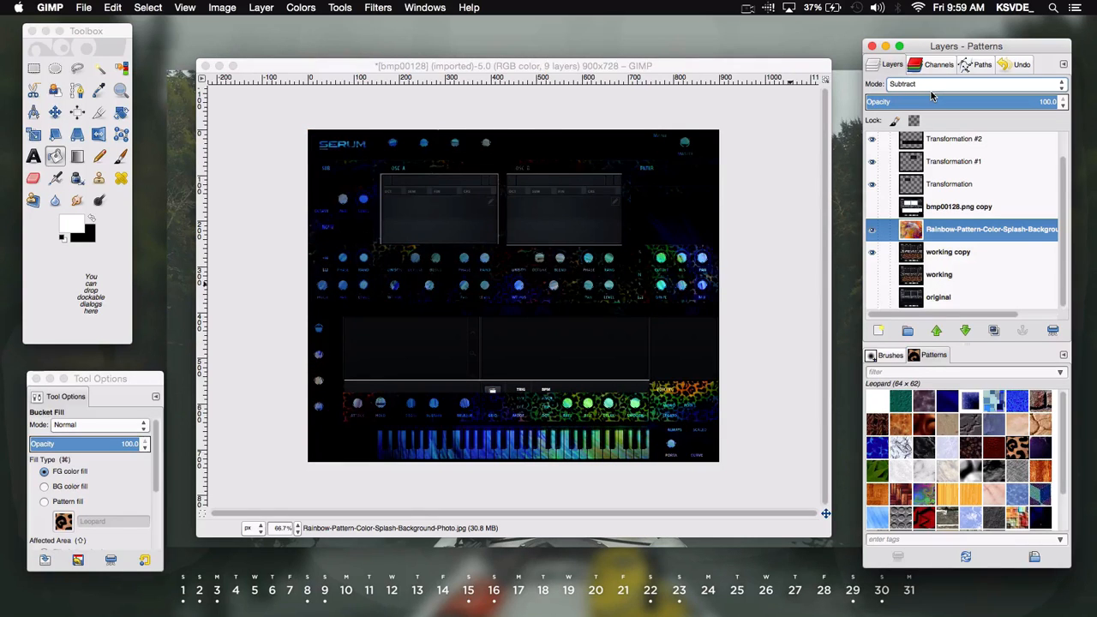
{"action": "scroll", "coordinate": [931, 91], "scroll_direction": "down", "scroll_amount": 1}
{"action": "scroll", "coordinate": [931, 91], "scroll_direction": "down", "scroll_amount": 1}
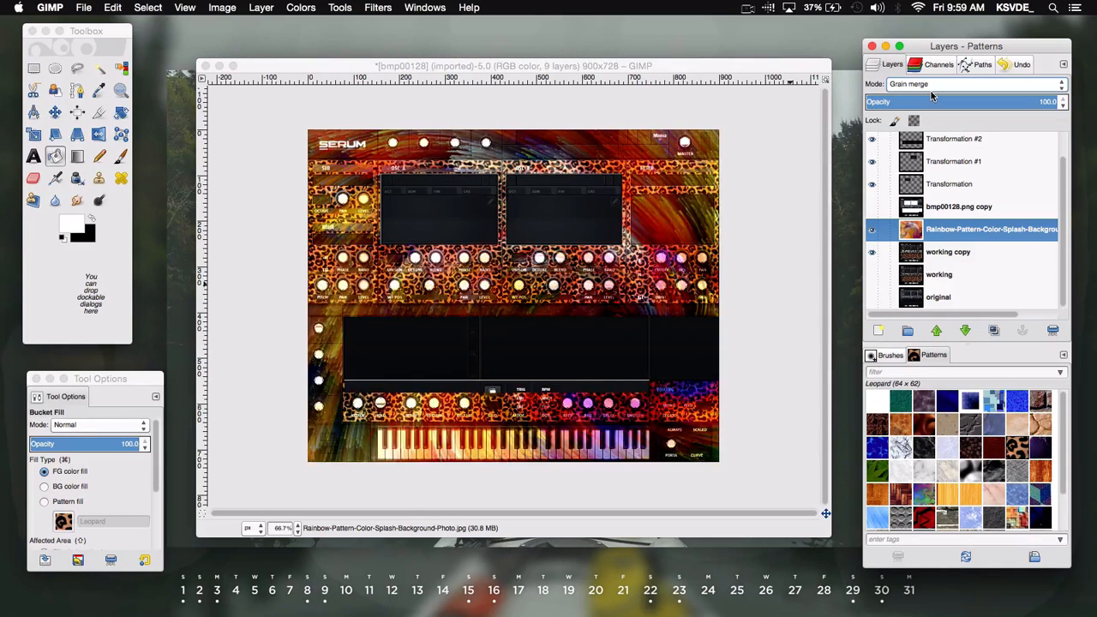
{"action": "scroll", "coordinate": [931, 91], "scroll_direction": "down", "scroll_amount": 4}
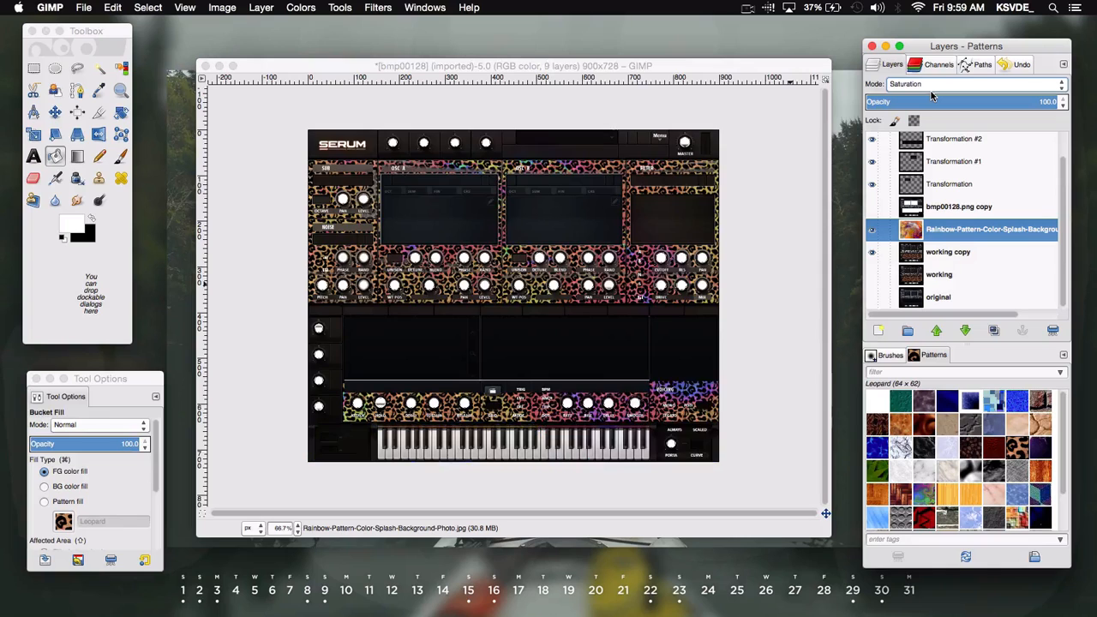
Step: Compare further blend modes on the rainbow image layer, including Saturation, Color, Hue, Grain merge and Difference
{"action": "scroll", "coordinate": [931, 91], "scroll_direction": "down", "scroll_amount": 1}
{"action": "scroll", "coordinate": [931, 91], "scroll_direction": "up", "scroll_amount": 1}
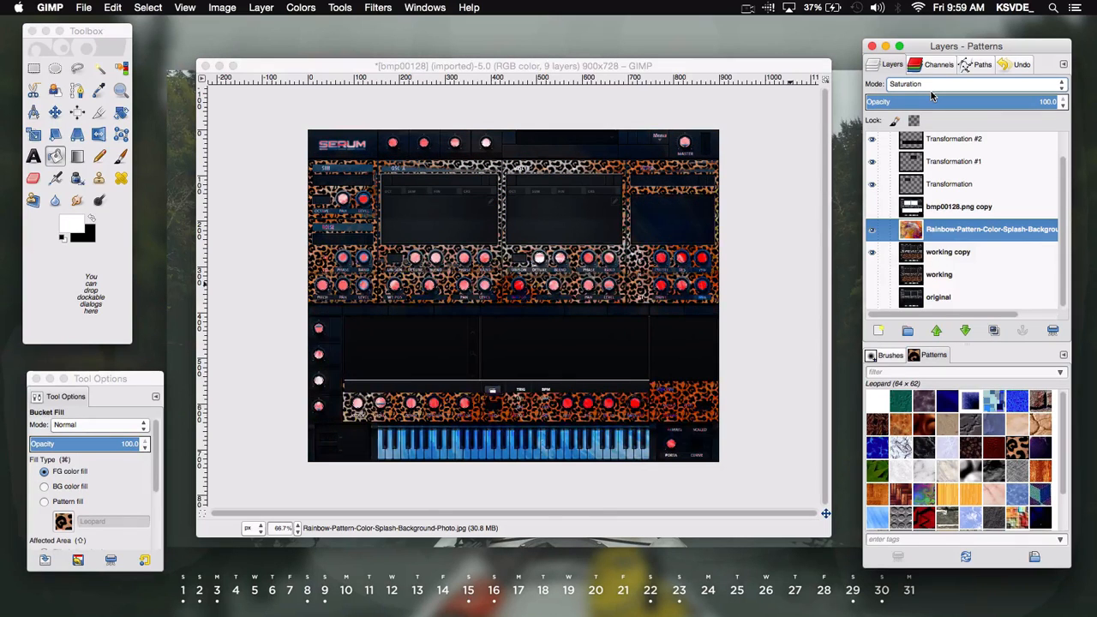
{"action": "scroll", "coordinate": [931, 91], "scroll_direction": "down", "scroll_amount": 2}
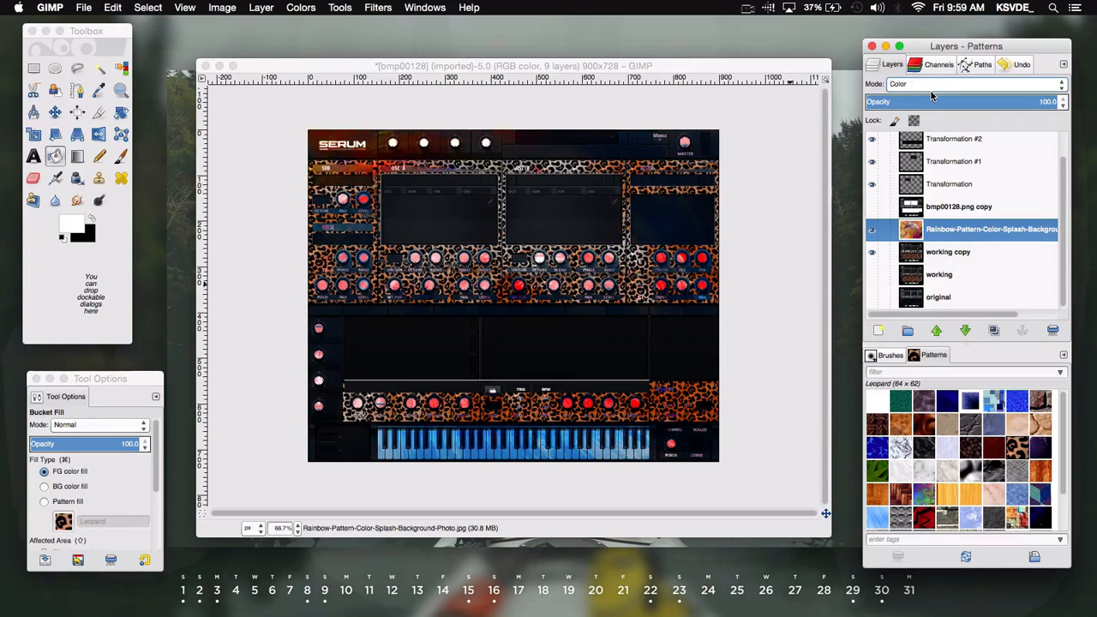
{"action": "scroll", "coordinate": [931, 90], "scroll_direction": "up", "scroll_amount": 3}
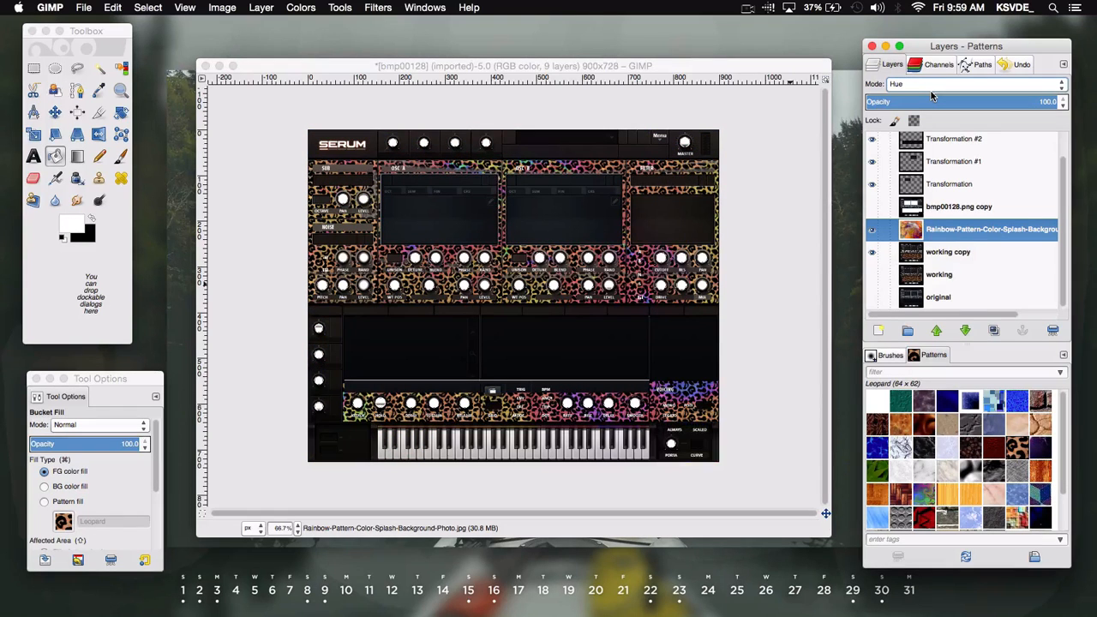
{"action": "scroll", "coordinate": [931, 91], "scroll_direction": "up", "scroll_amount": 6}
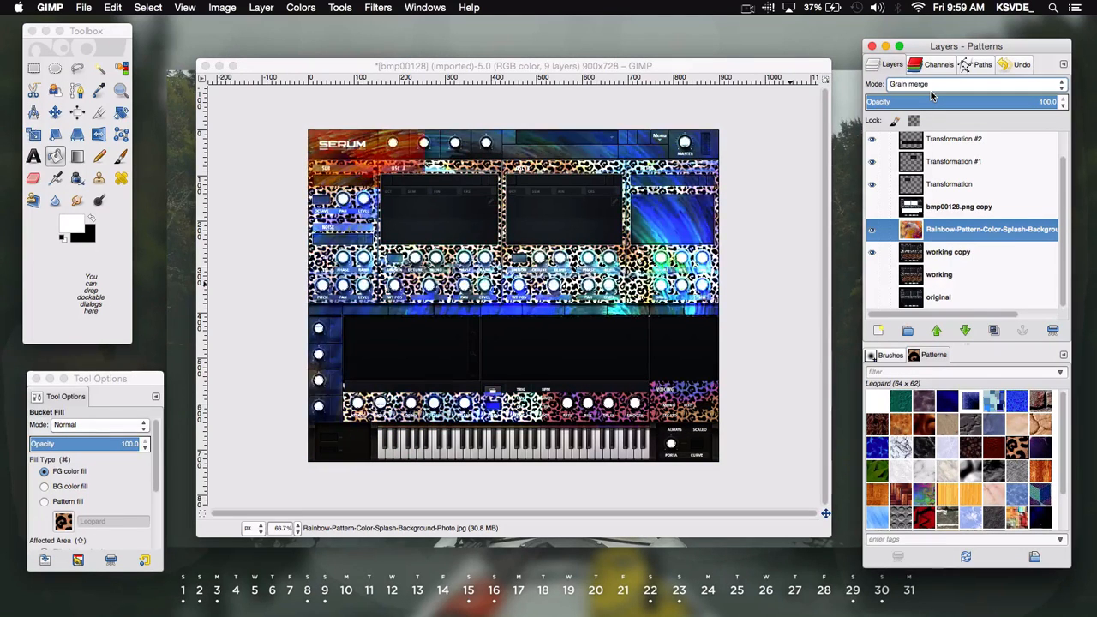
{"action": "scroll", "coordinate": [931, 91], "scroll_direction": "up", "scroll_amount": 4}
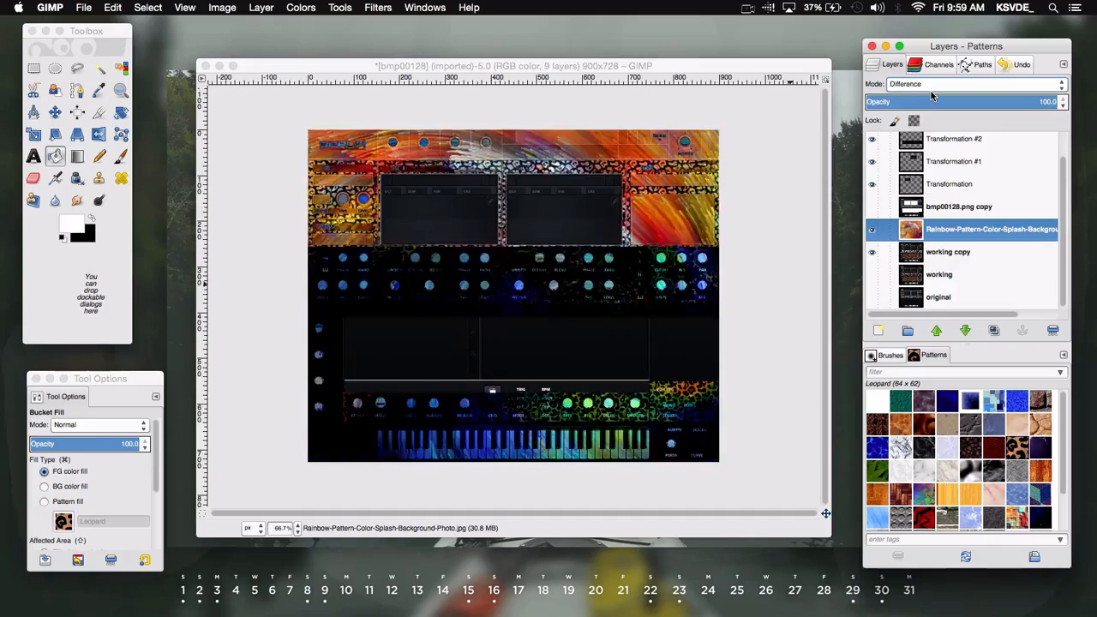
{"action": "scroll", "coordinate": [931, 91], "scroll_direction": "up", "scroll_amount": 3}
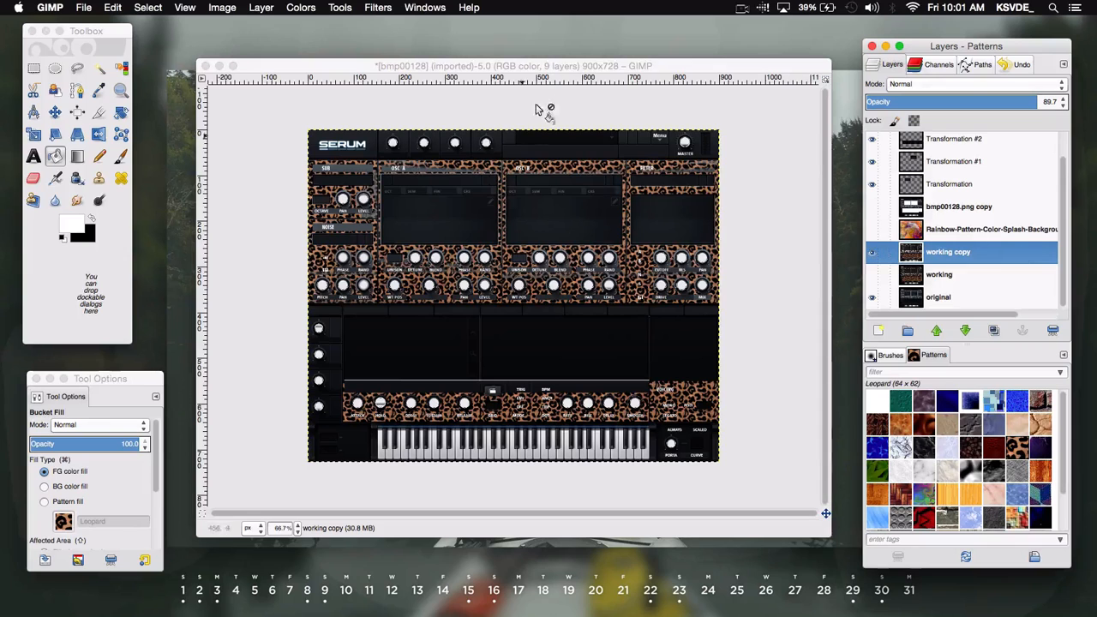
Step: Export the skin to the Desktop as bmp00128.png, replacing the existing file and keeping the PNG options at compression level 9
{"action": "mouse_move", "coordinate": [587, 69]}
{"action": "left_mouse_down"}
{"action": "mouse_move", "coordinate": [580, 60]}
{"action": "mouse_move", "coordinate": [617, 57]}
{"action": "mouse_move", "coordinate": [595, 58]}
{"action": "left_mouse_up"}
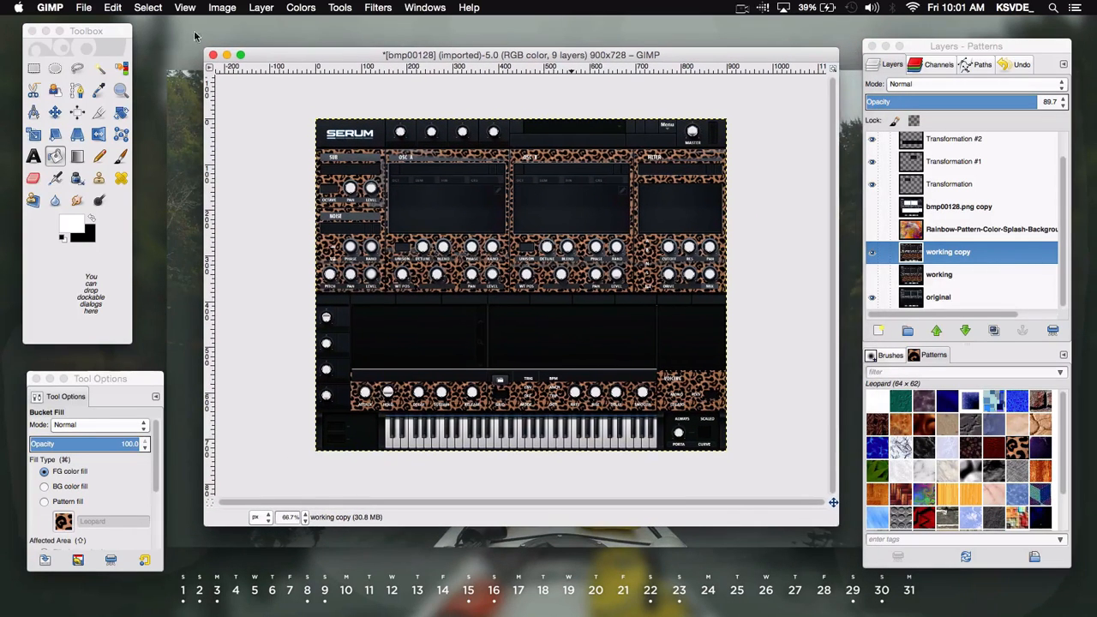
{"action": "left_click", "coordinate": [86, 8]}
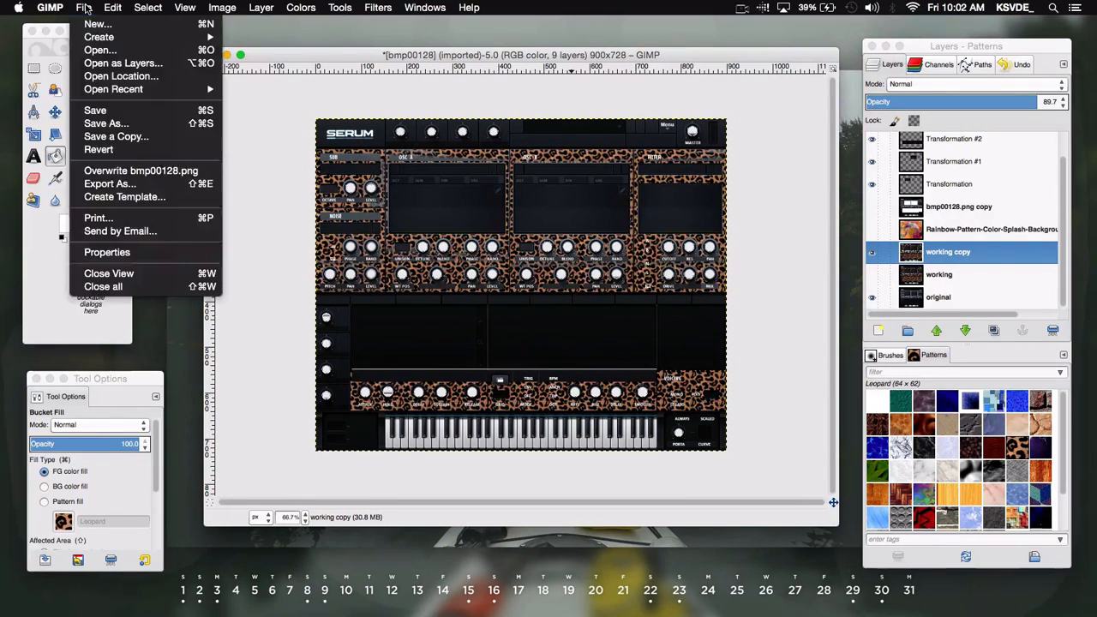
{"action": "left_click", "coordinate": [131, 185]}
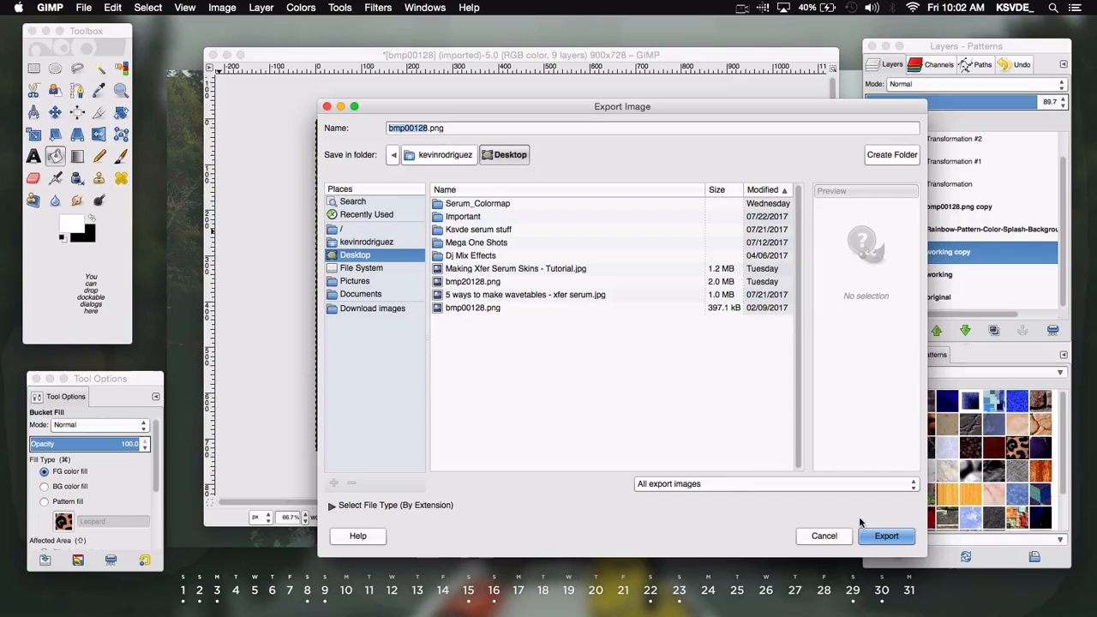
{"action": "left_click", "coordinate": [887, 536]}
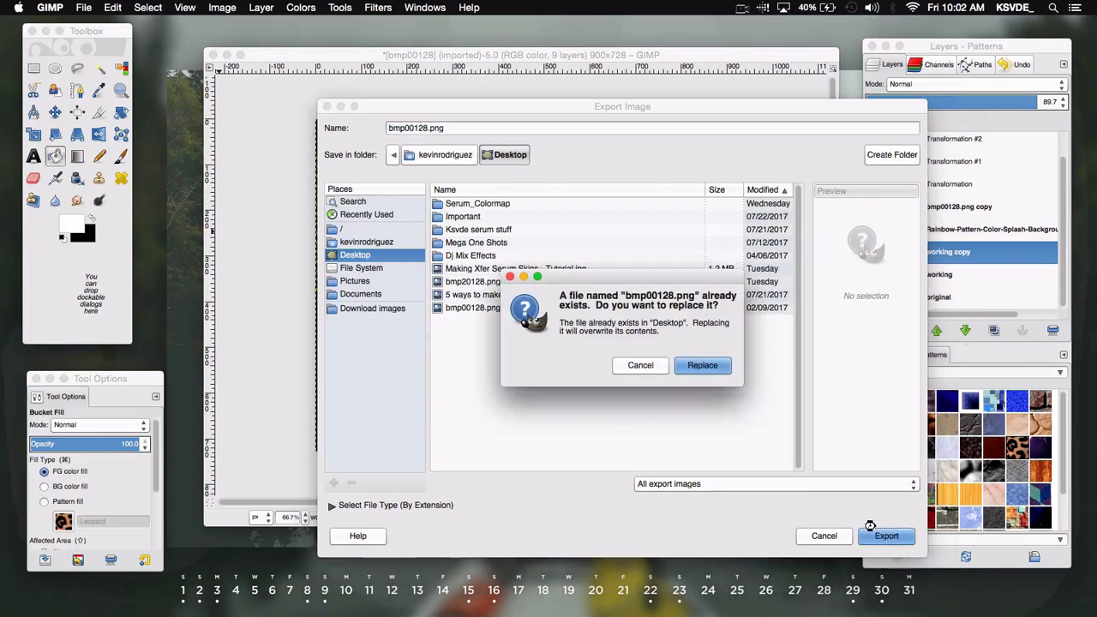
{"action": "left_click", "coordinate": [703, 365]}
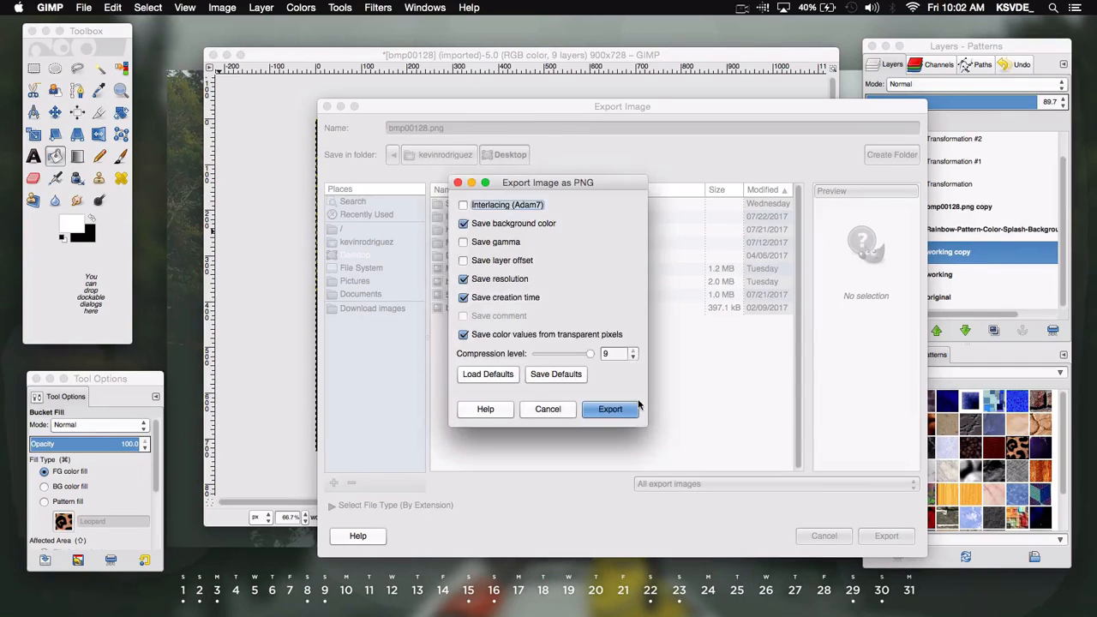
{"action": "left_click", "coordinate": [633, 409]}
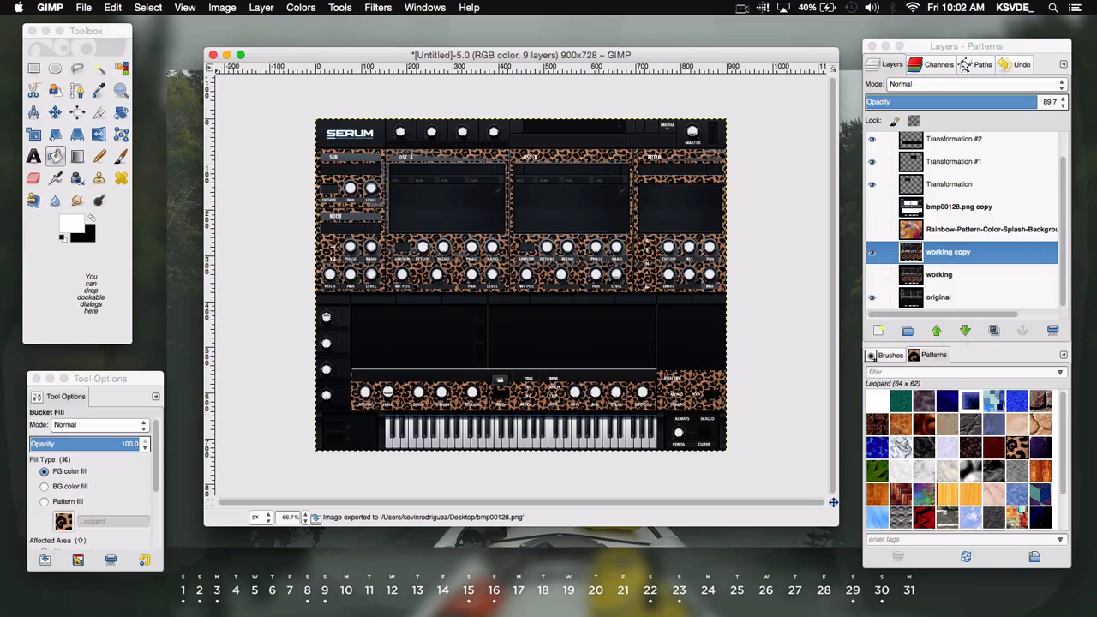
Step: Switch to Finder, enlarge the Desktop window and select the exported bmp00128.png
{"action": "key", "text": "super+Tab"}
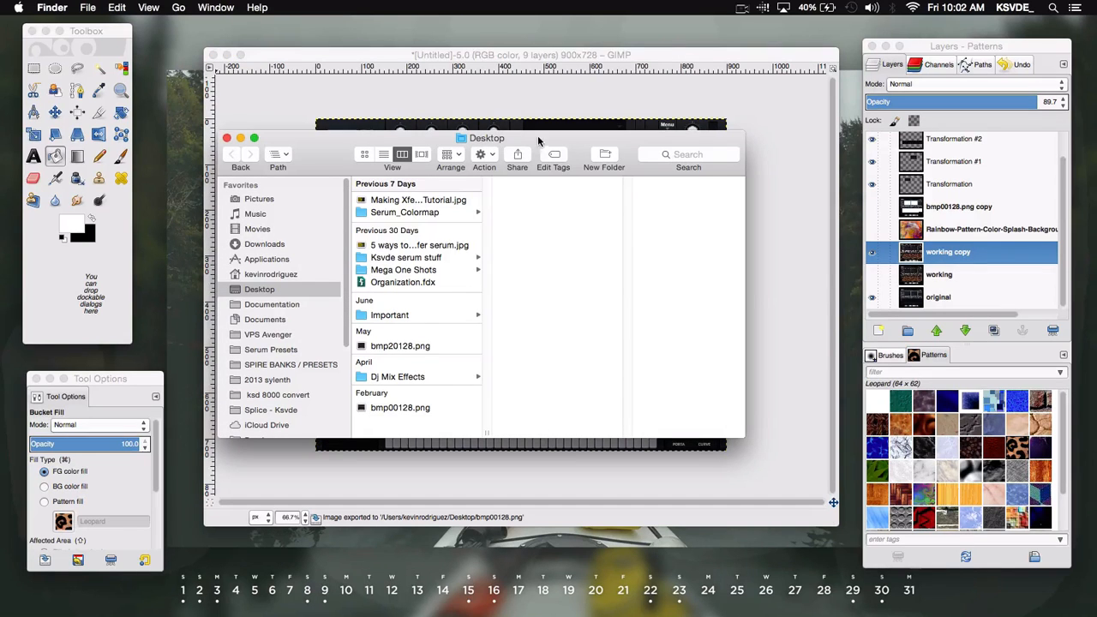
{"action": "left_click_drag", "start_coordinate": [539, 140], "coordinate": [511, 74]}
{"action": "left_click_drag", "start_coordinate": [716, 374], "coordinate": [870, 468]}
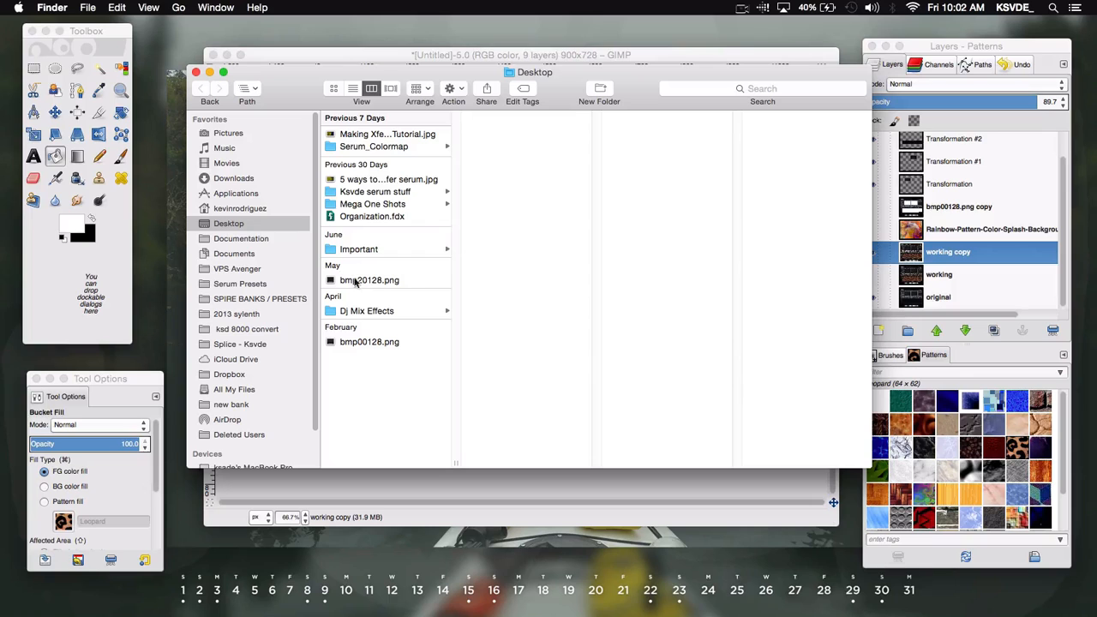
{"action": "left_click", "coordinate": [379, 342]}
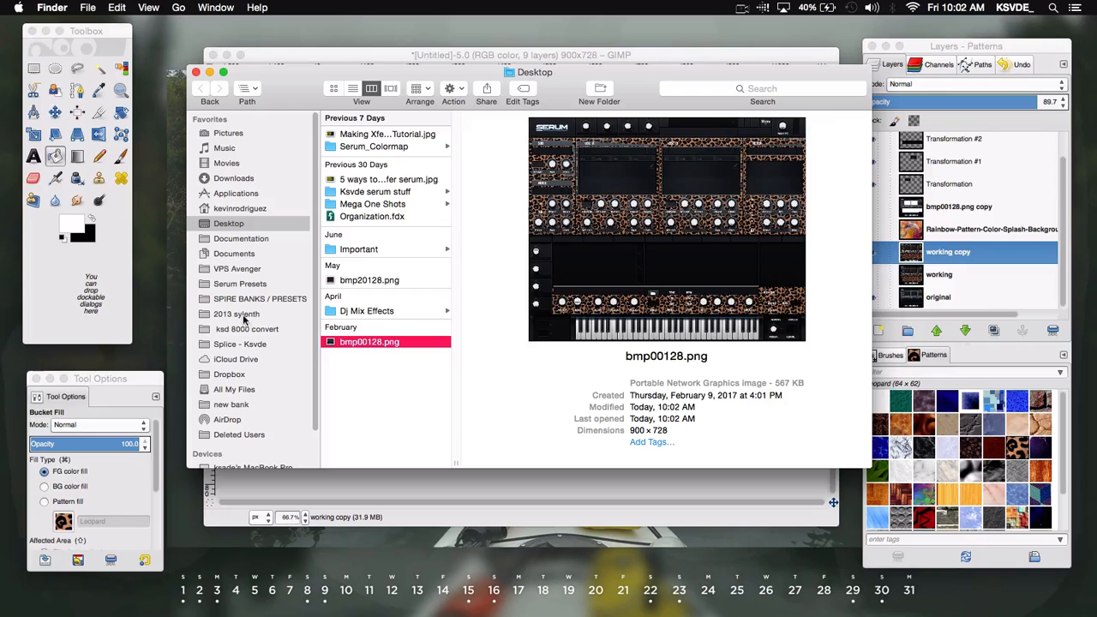
Step: Paste the exported bmp00128.png into the Skins folder of Serum Presets
{"action": "scroll", "coordinate": [281, 337], "scroll_direction": "down", "scroll_amount": 2}
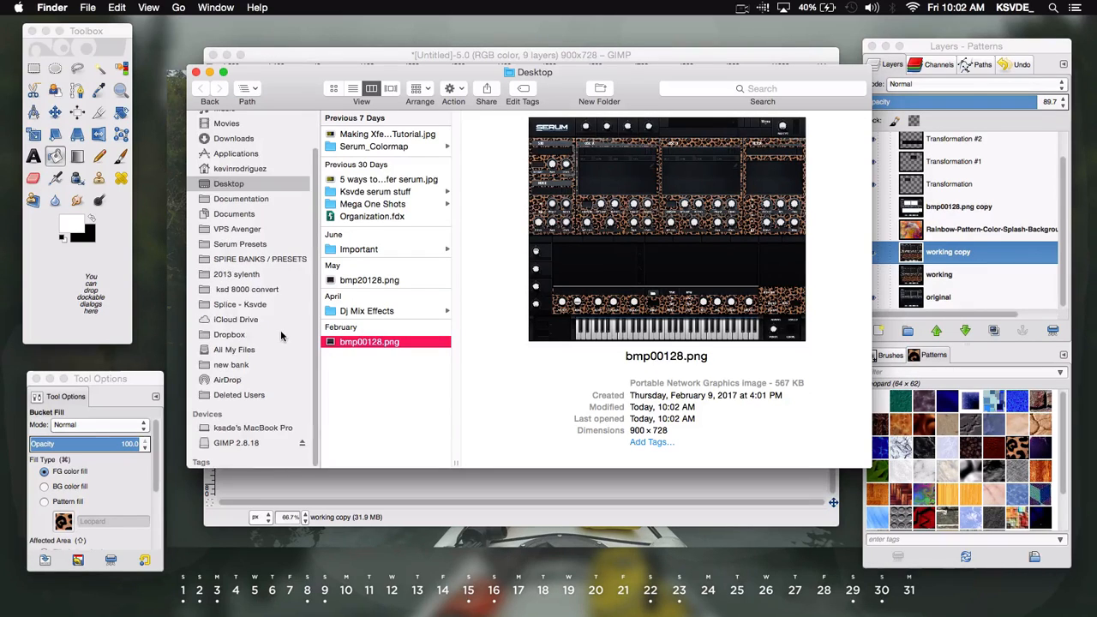
{"action": "scroll", "coordinate": [270, 324], "scroll_direction": "up", "scroll_amount": 2}
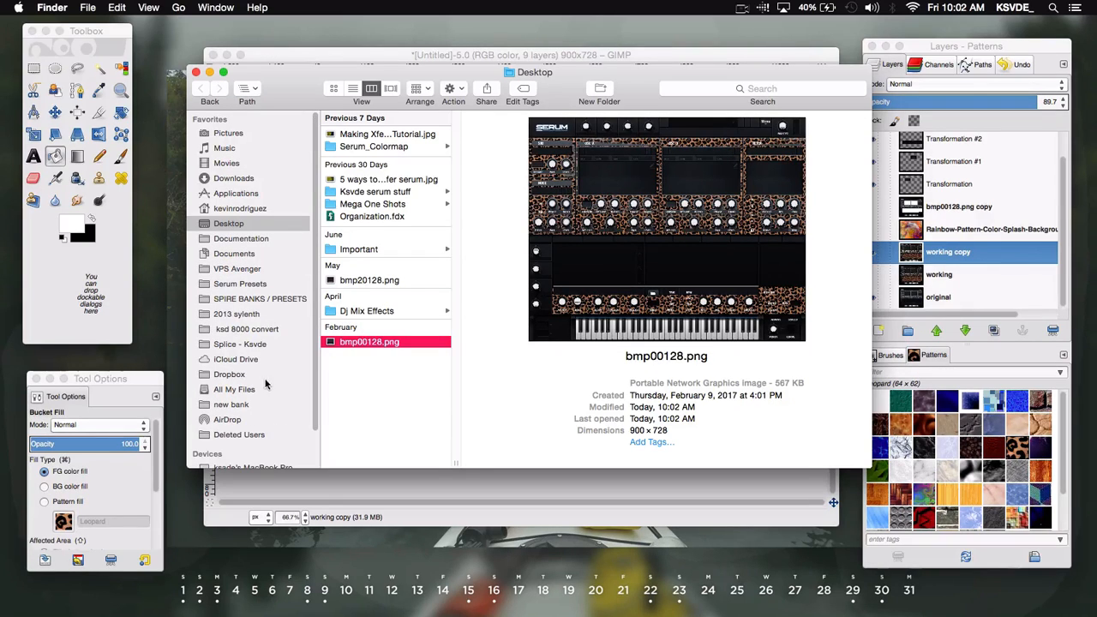
{"action": "left_click", "coordinate": [238, 287]}
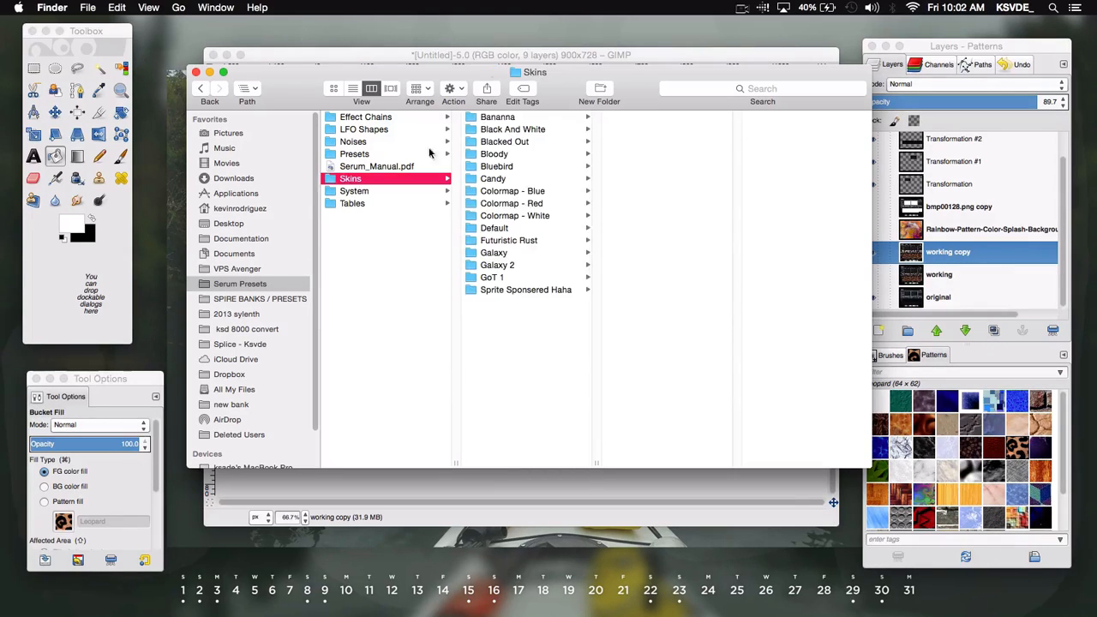
{"action": "left_click", "coordinate": [356, 180]}
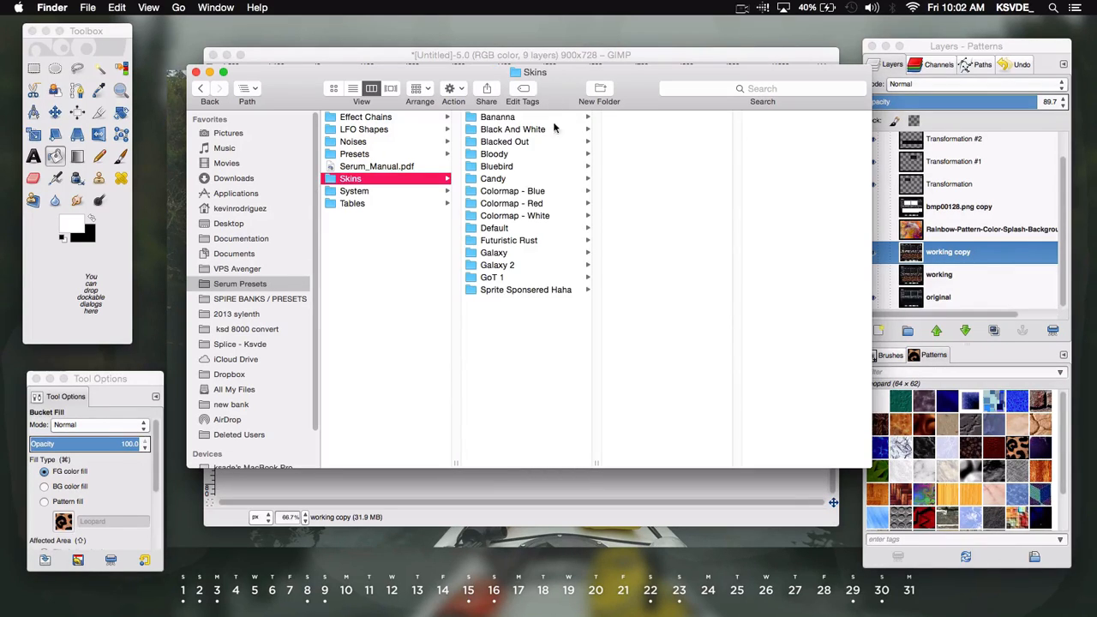
{"action": "right_click", "coordinate": [513, 365]}
{"action": "left_click", "coordinate": [480, 347]}
{"action": "key", "text": "super+v"}
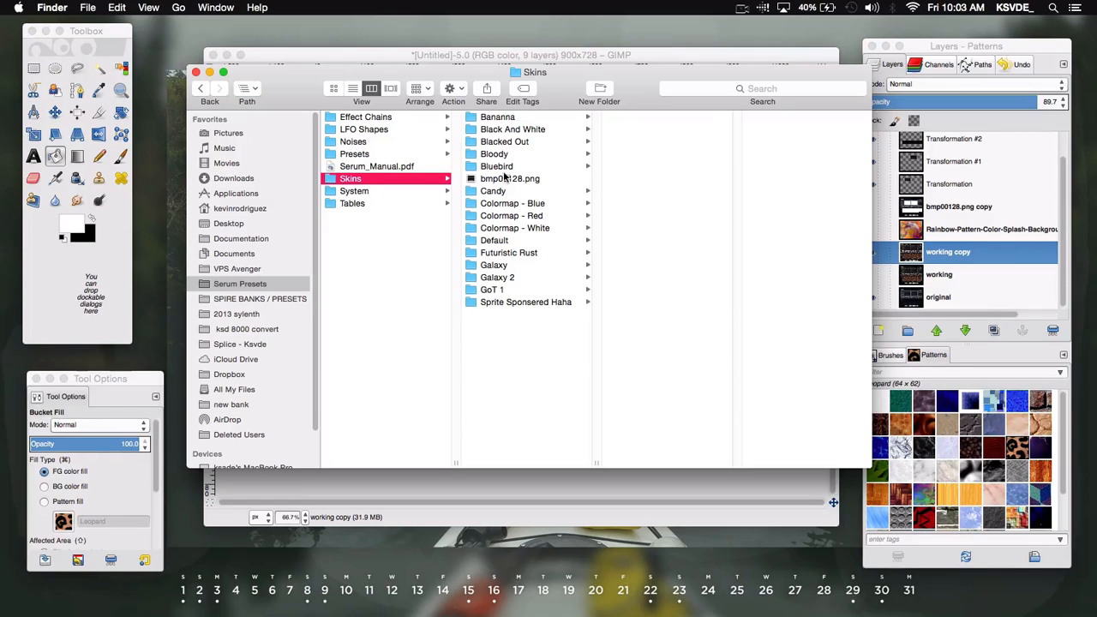
Step: Look into the Default and Colormap - Blue skin folders and duplicate the Galaxy 2 folder within Skins
{"action": "left_click", "coordinate": [495, 243]}
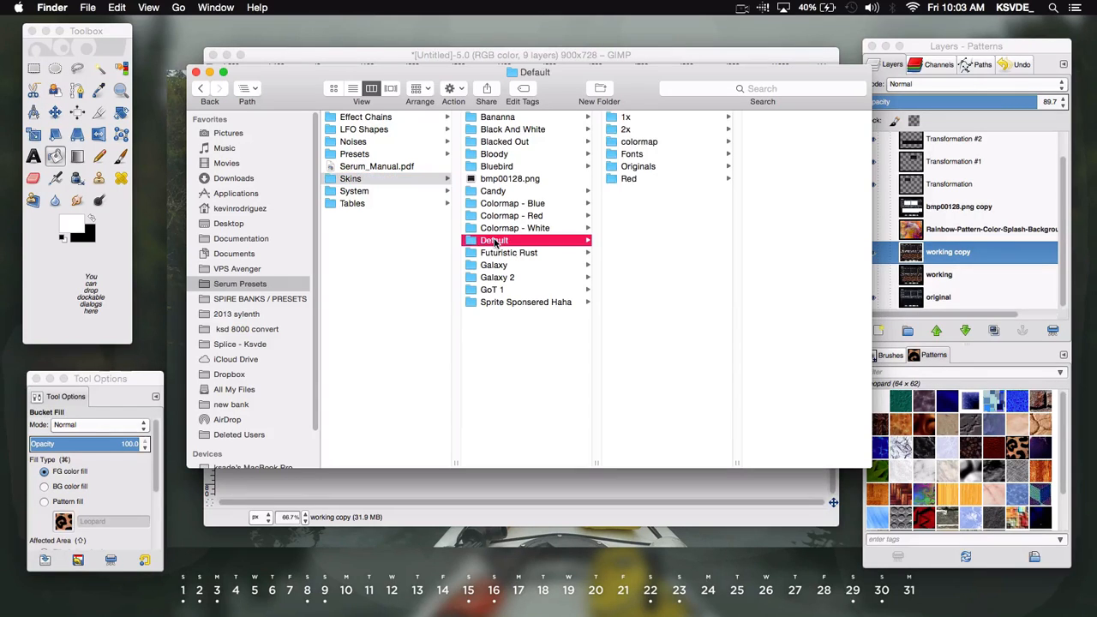
{"action": "left_click", "coordinate": [509, 206]}
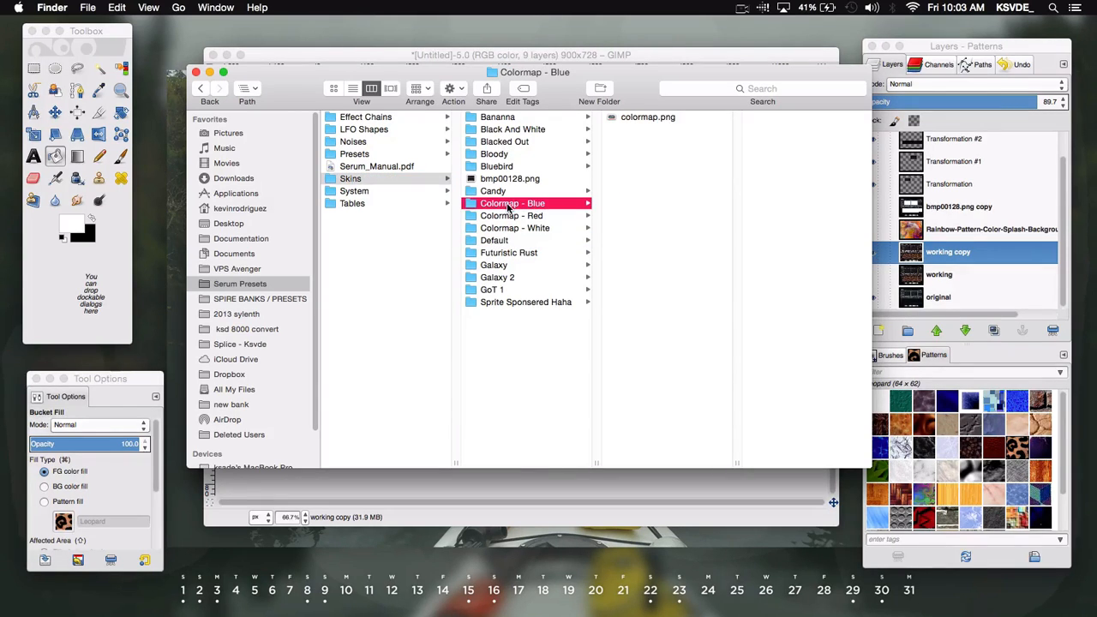
{"action": "left_click", "coordinate": [504, 283]}
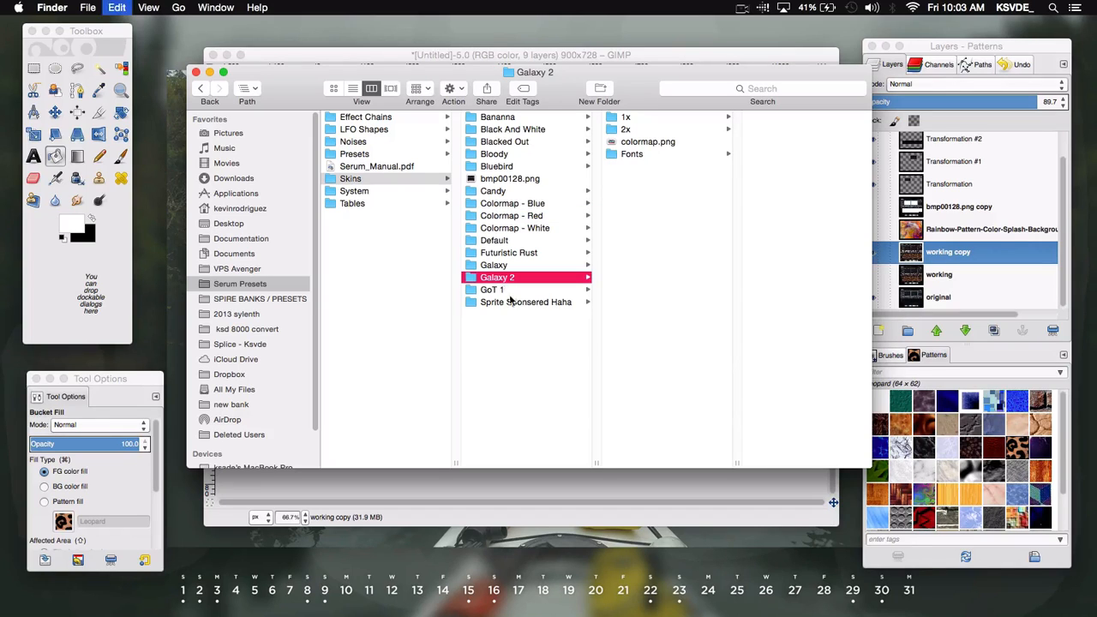
{"action": "left_click", "coordinate": [511, 334]}
{"action": "key", "text": "super+v"}
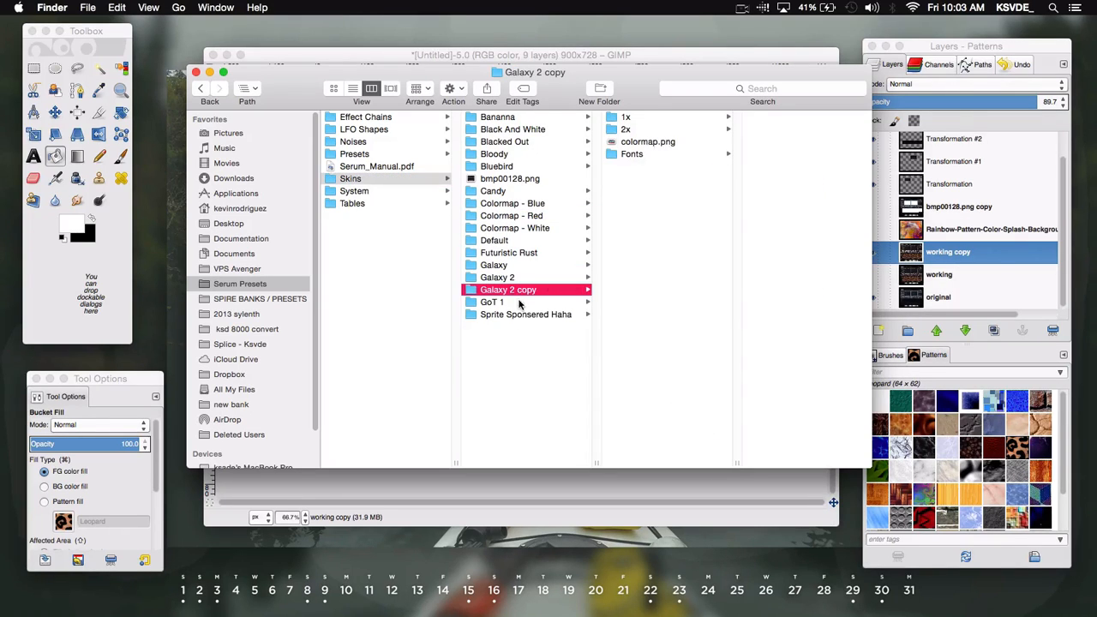
Step: Rename the duplicated Galaxy 2 folder as Big Catz
{"action": "left_click", "coordinate": [510, 292]}
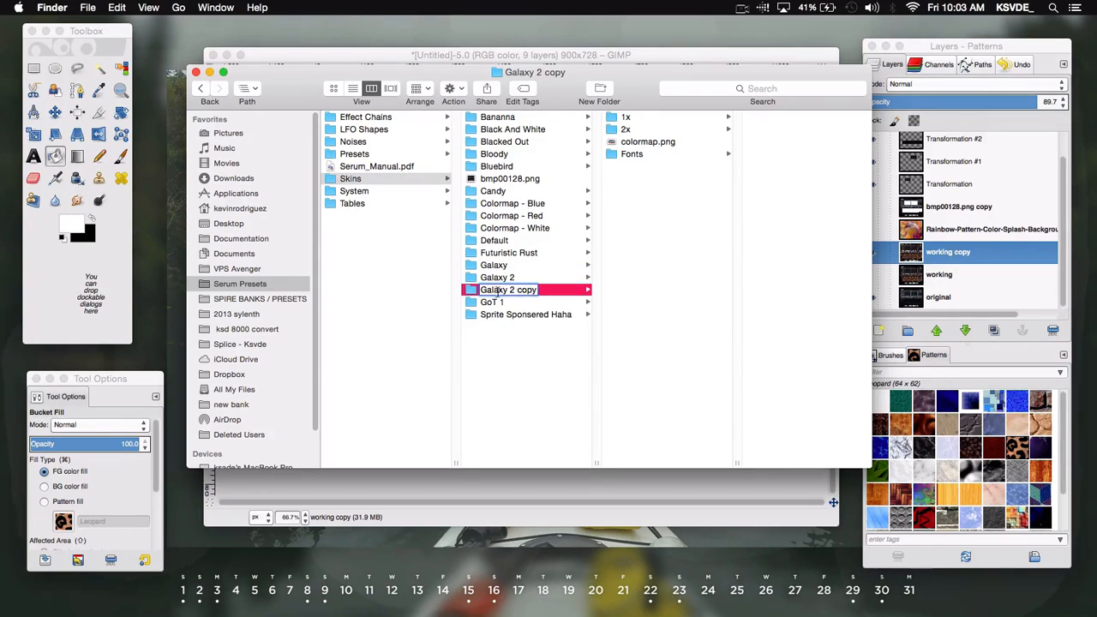
{"action": "key", "text": "super+a"}
{"action": "type", "text": "G"}
{"action": "type", "text": "ig Catz"}
{"action": "key", "text": "Return"}
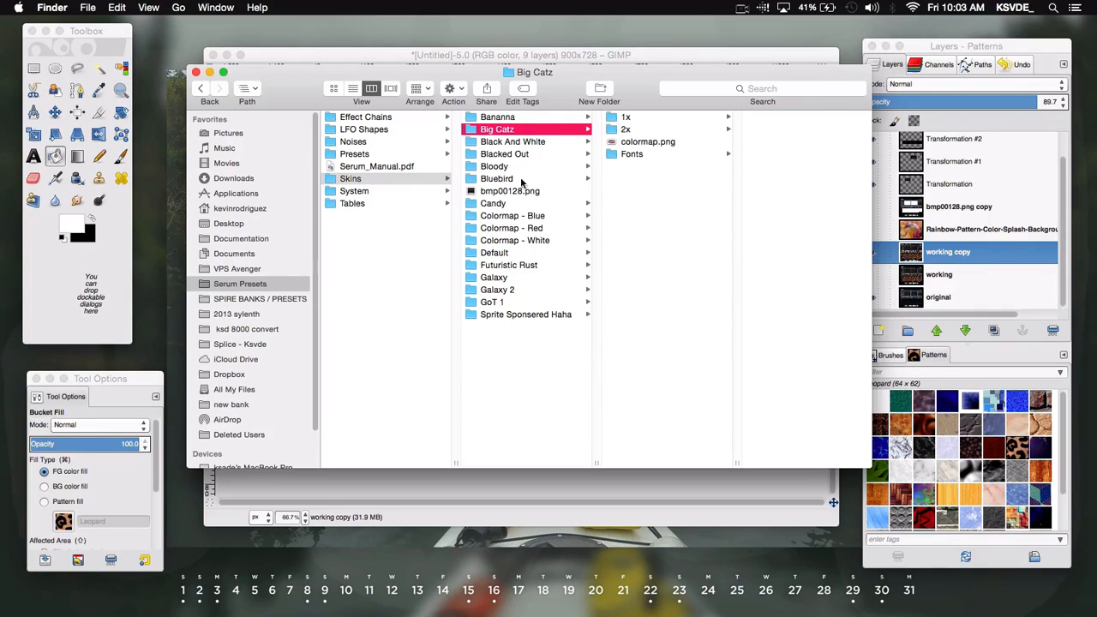
Step: Check bmp00128.png in Skins, then the 1x folder and colormap.png inside Big Catz
{"action": "left_click", "coordinate": [493, 192]}
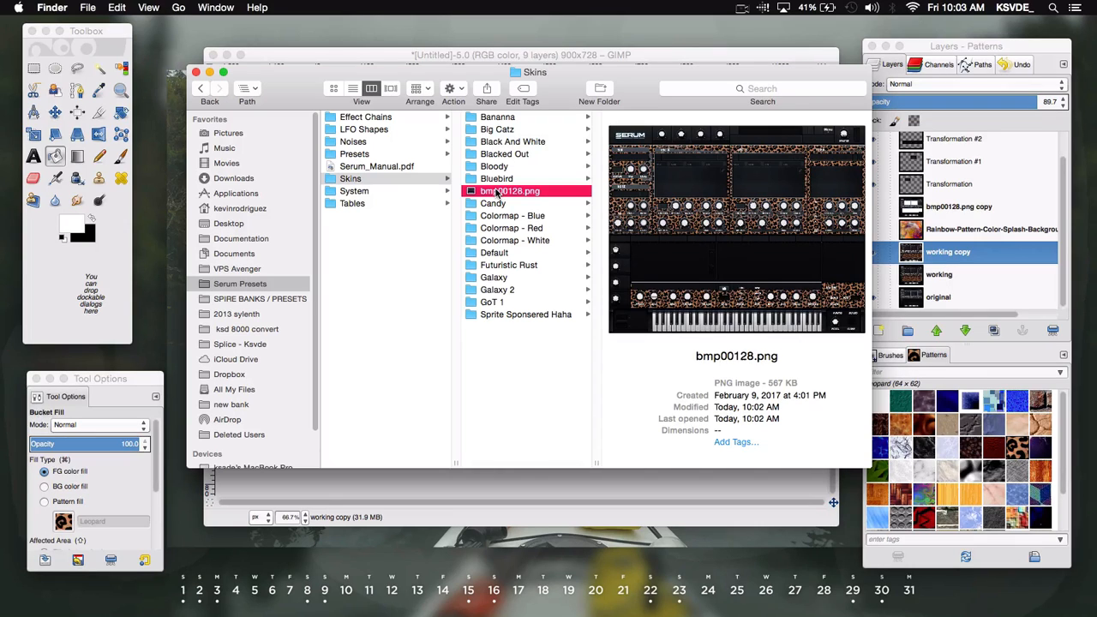
{"action": "left_click", "coordinate": [500, 130]}
{"action": "left_click", "coordinate": [639, 121]}
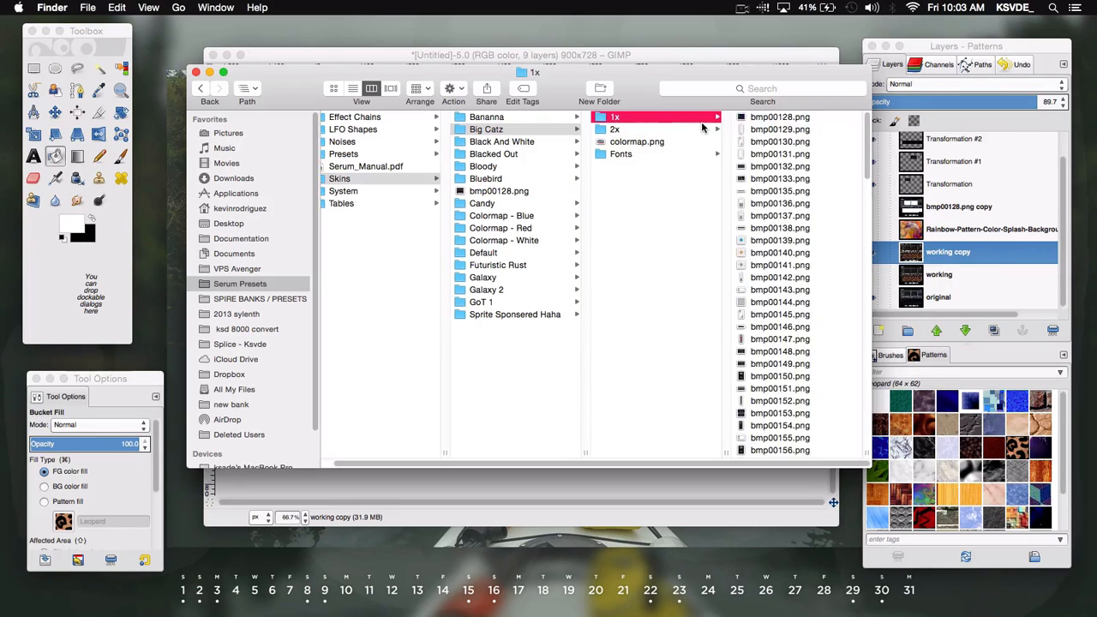
{"action": "key", "text": "super+Tab"}
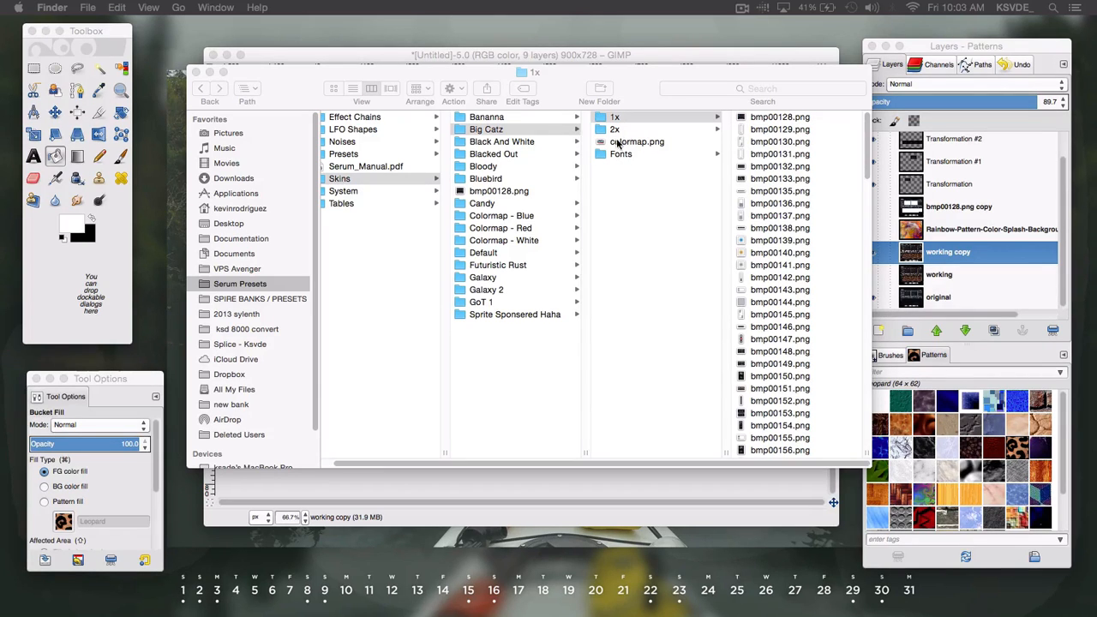
{"action": "left_click", "coordinate": [620, 143]}
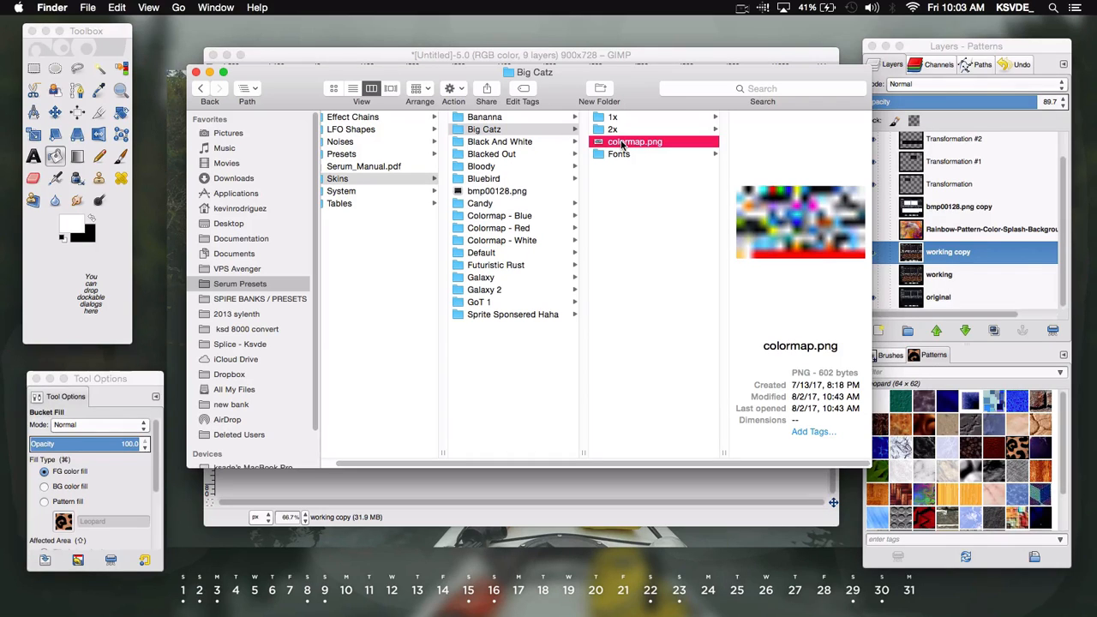
Step: Move the loose bmp00128.png in the Skins folder to the Trash
{"action": "right_click", "coordinate": [520, 192]}
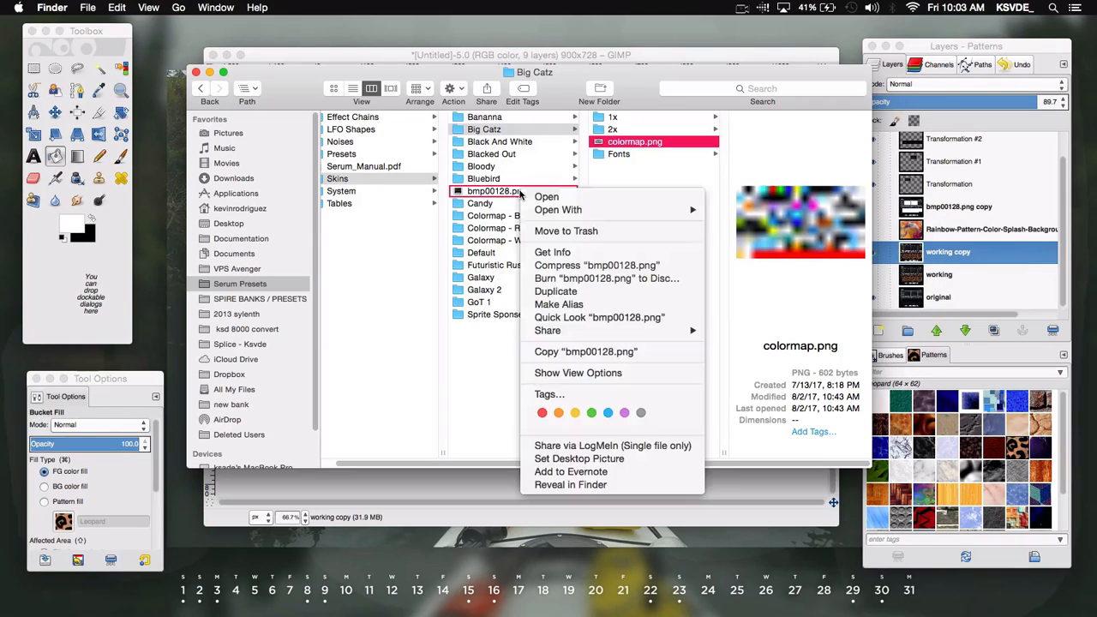
{"action": "left_click", "coordinate": [542, 232]}
{"action": "left_click", "coordinate": [693, 186]}
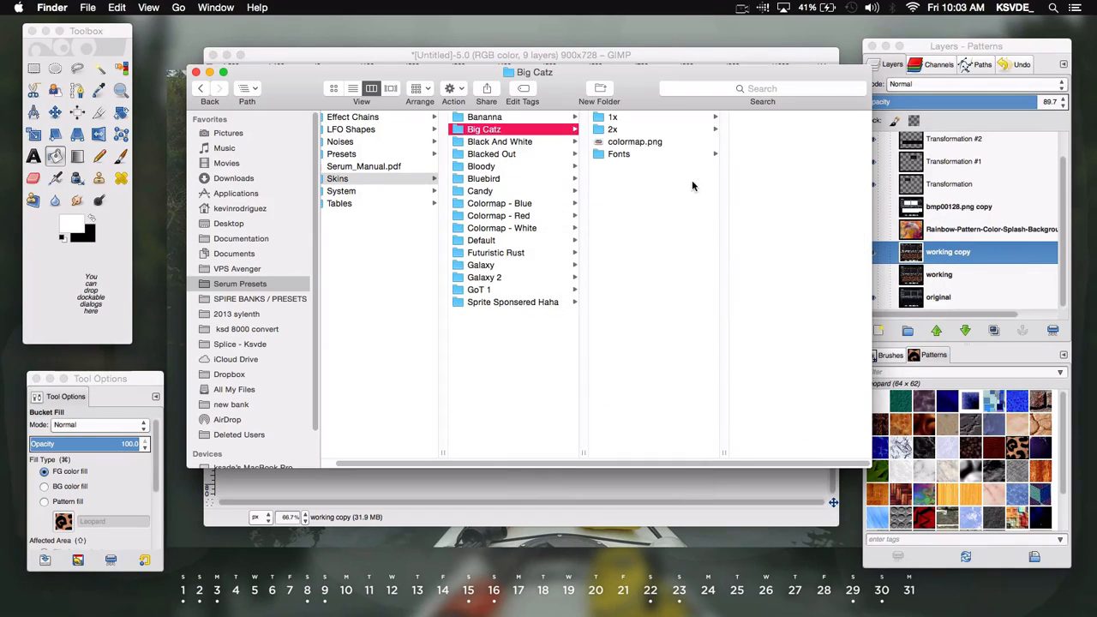
Step: Move colormap.png out of Big Catz into the Skins folder and switch to Ableton Live with the Serum plug-in
{"action": "left_click", "coordinate": [649, 142]}
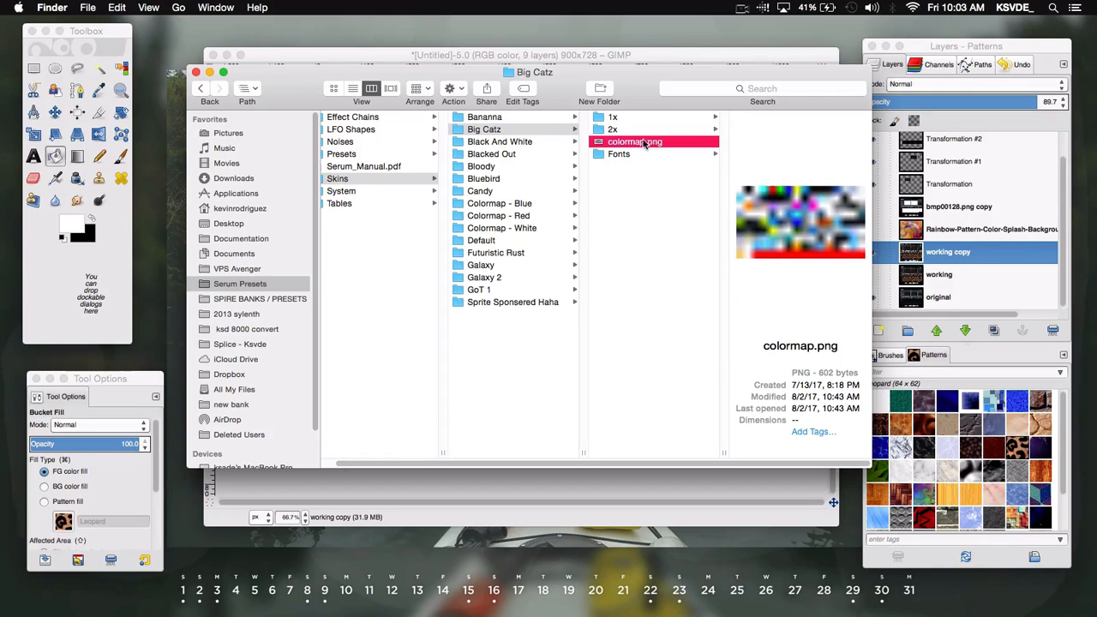
{"action": "left_click_drag", "start_coordinate": [644, 143], "coordinate": [510, 348]}
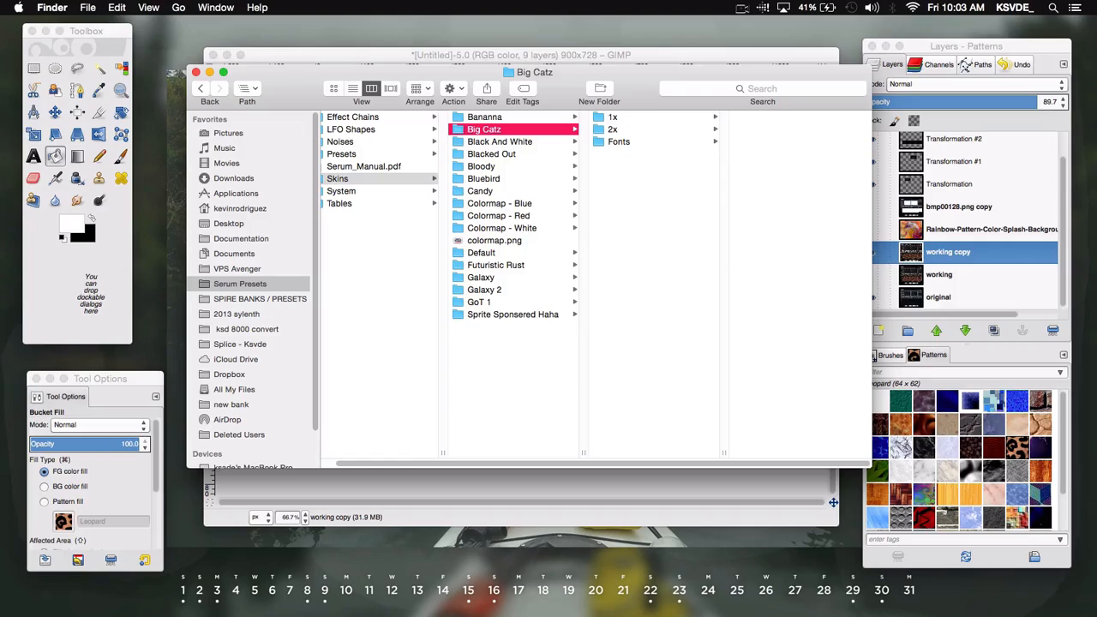
{"action": "key", "text": "super+Tab"}
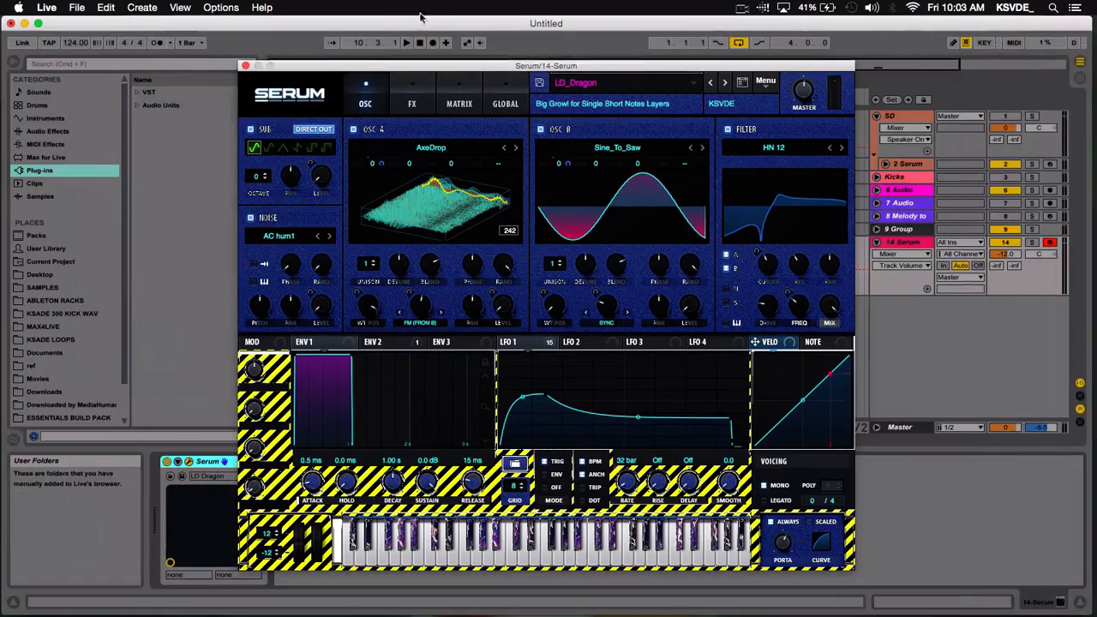
Step: Rescan Serum's folders on disk and apply the Big Catz skin
{"action": "left_click_drag", "start_coordinate": [386, 69], "coordinate": [432, 50]}
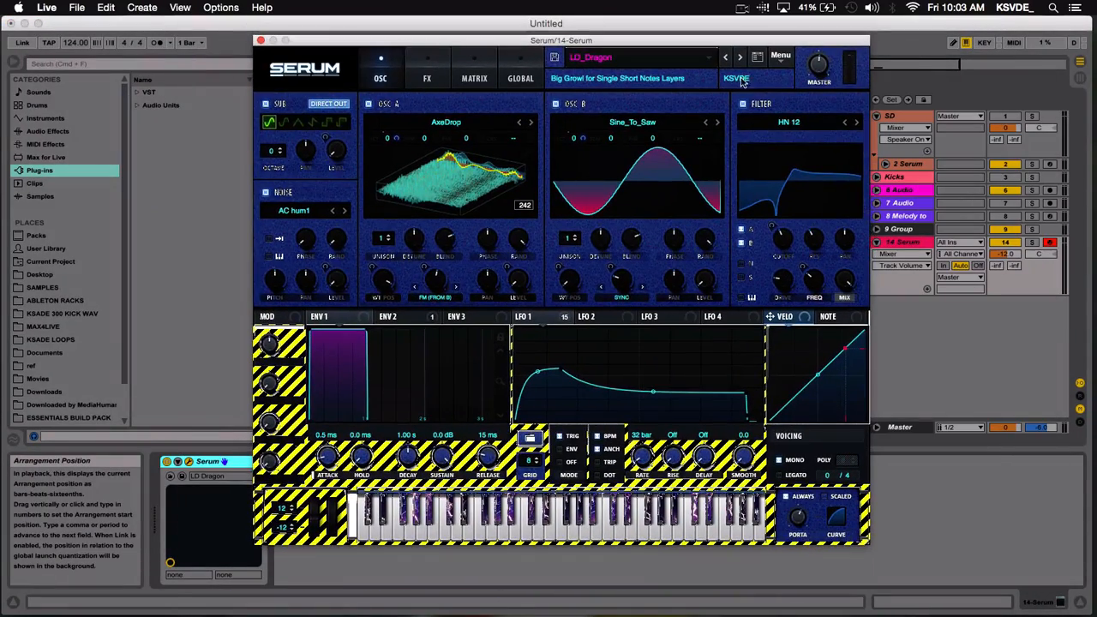
{"action": "left_click", "coordinate": [780, 57]}
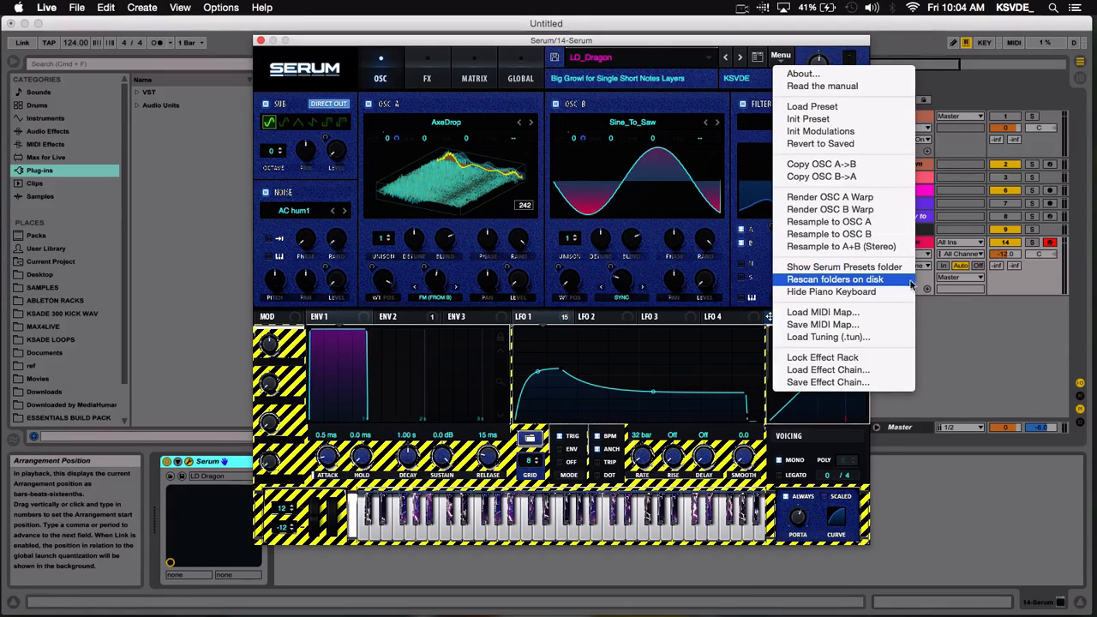
{"action": "left_click", "coordinate": [863, 281]}
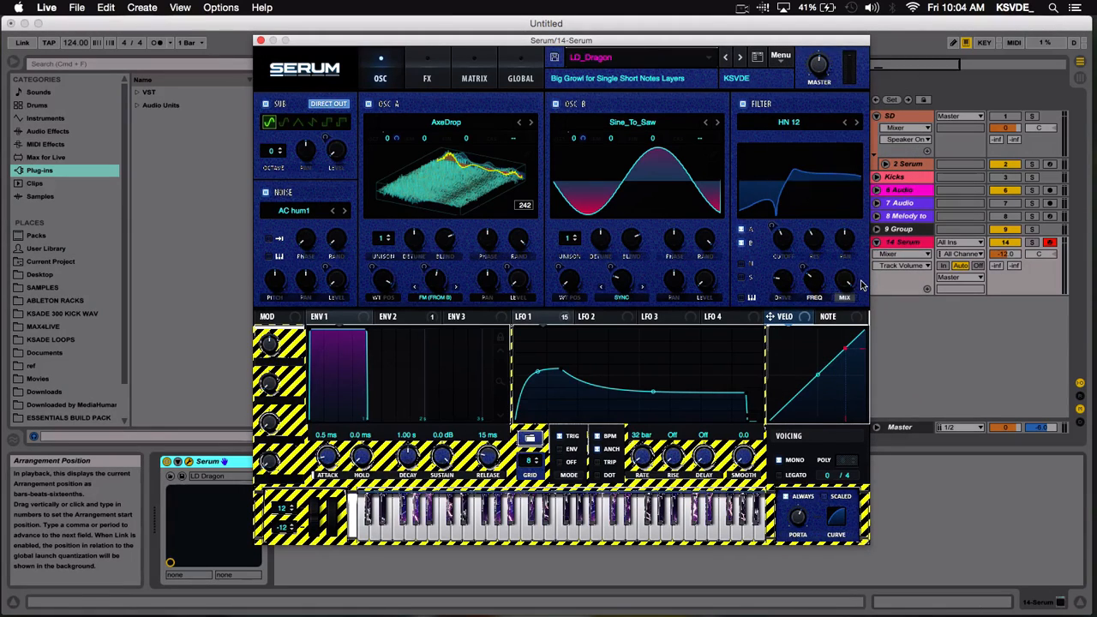
{"action": "left_click", "coordinate": [313, 70]}
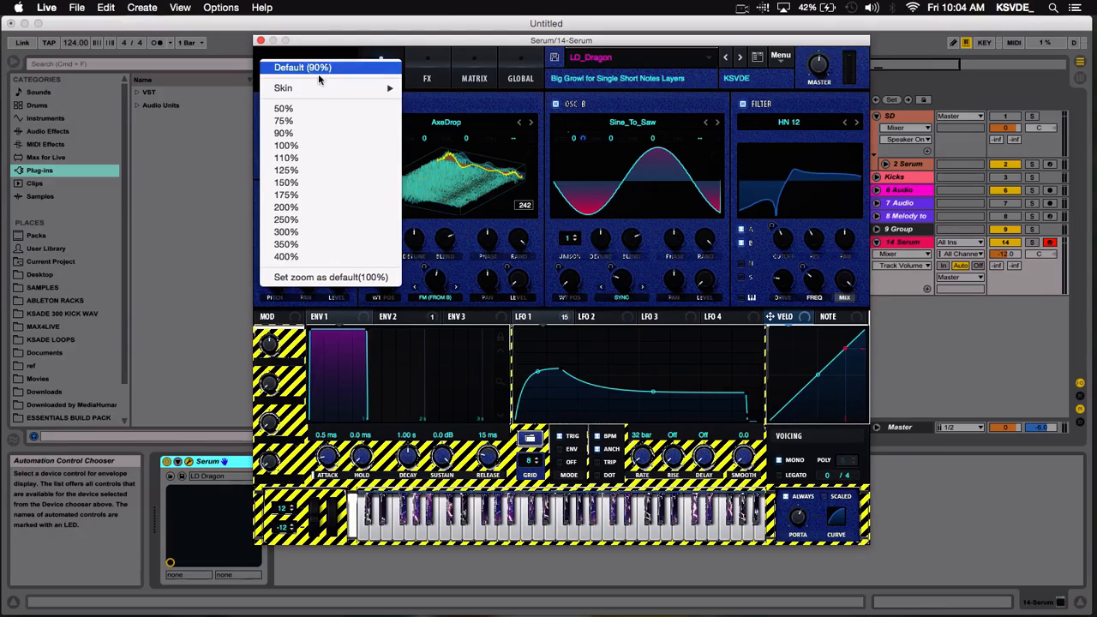
{"action": "mouse_move", "coordinate": [315, 88]}
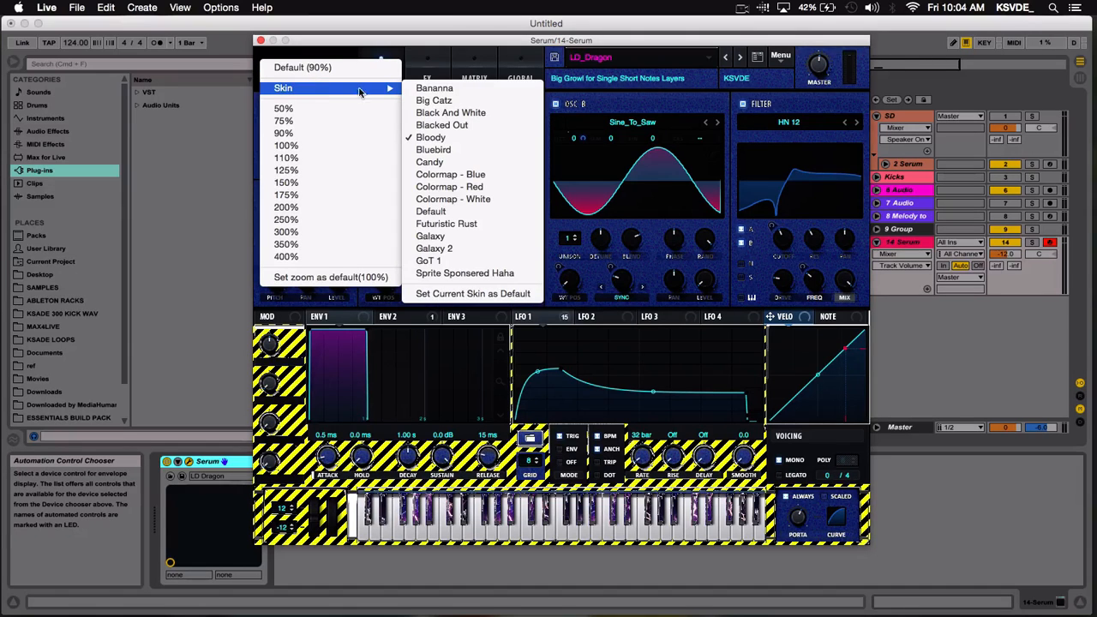
{"action": "left_click", "coordinate": [443, 103]}
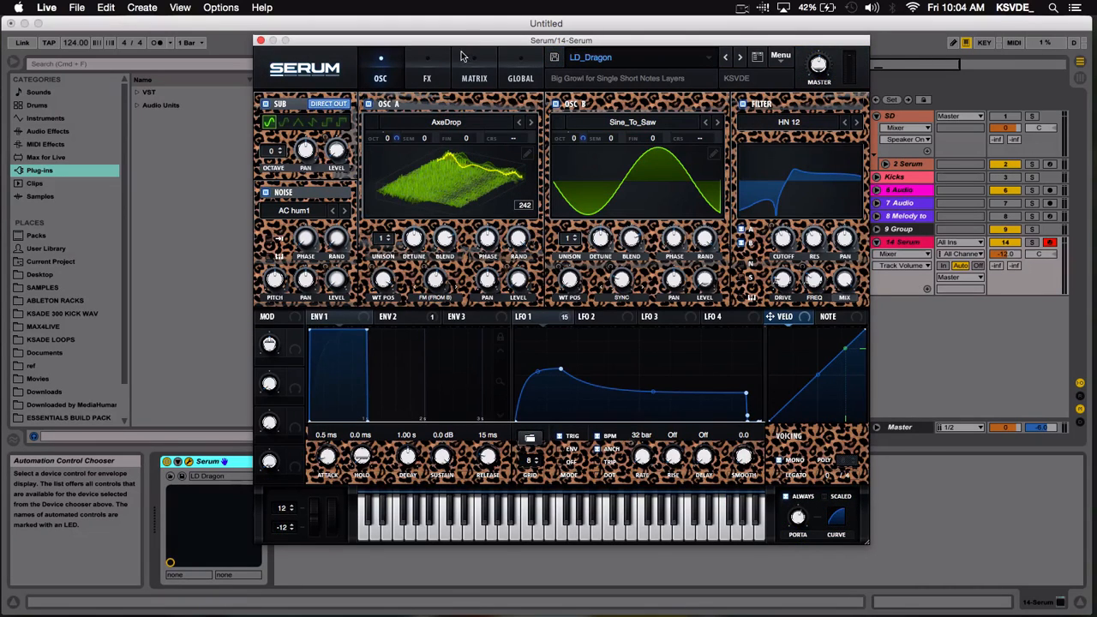
Step: Raise the LFO 1 curve and switch Osc A to 2D, Osc B to 3D and the filter display to Phases
{"action": "left_click_drag", "start_coordinate": [401, 40], "coordinate": [392, 87]}
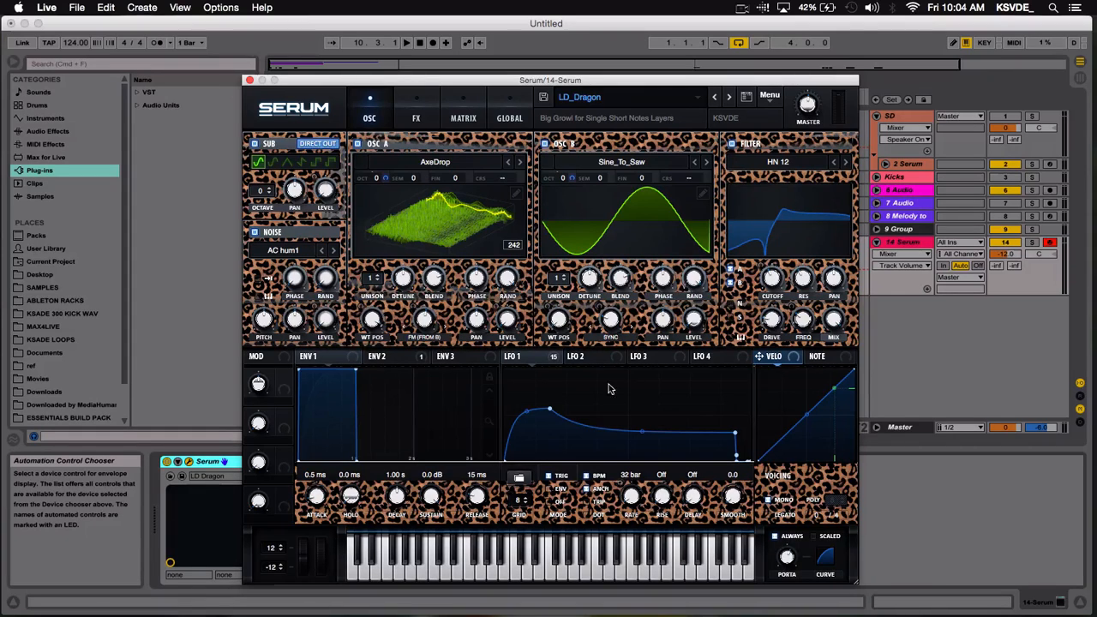
{"action": "left_click_drag", "start_coordinate": [550, 409], "coordinate": [553, 383]}
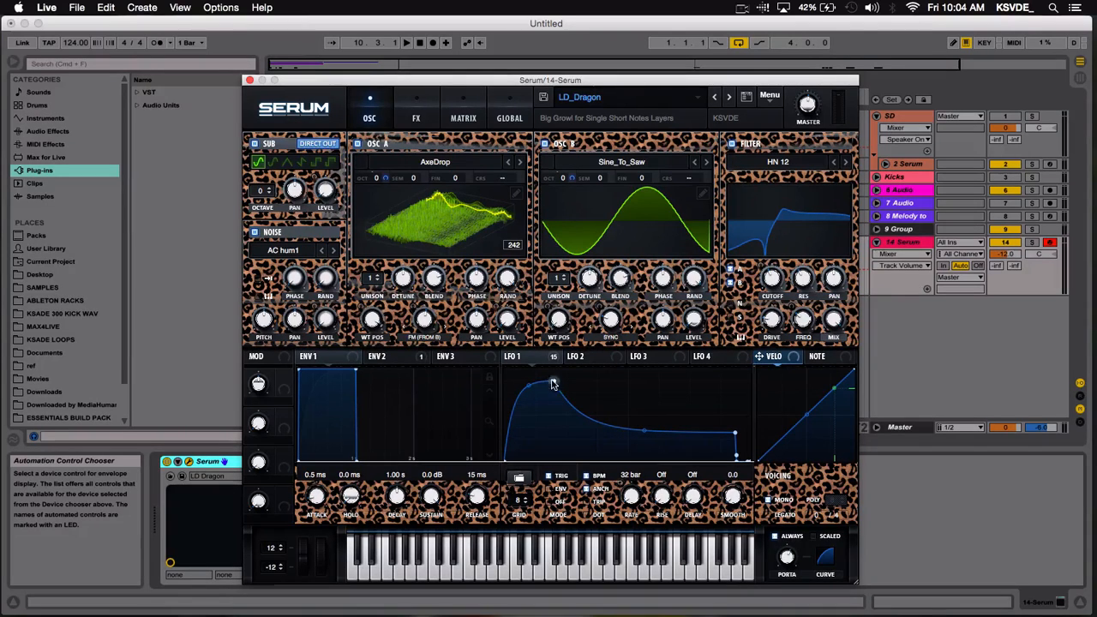
{"action": "left_click", "coordinate": [461, 223]}
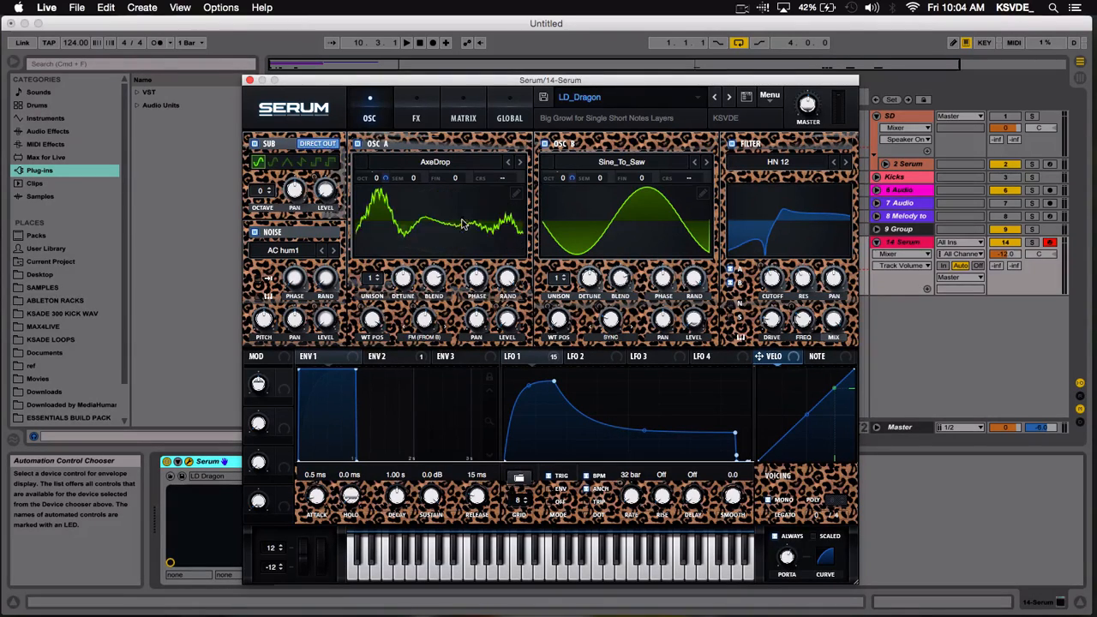
{"action": "left_click", "coordinate": [710, 225]}
{"action": "left_click", "coordinate": [818, 217]}
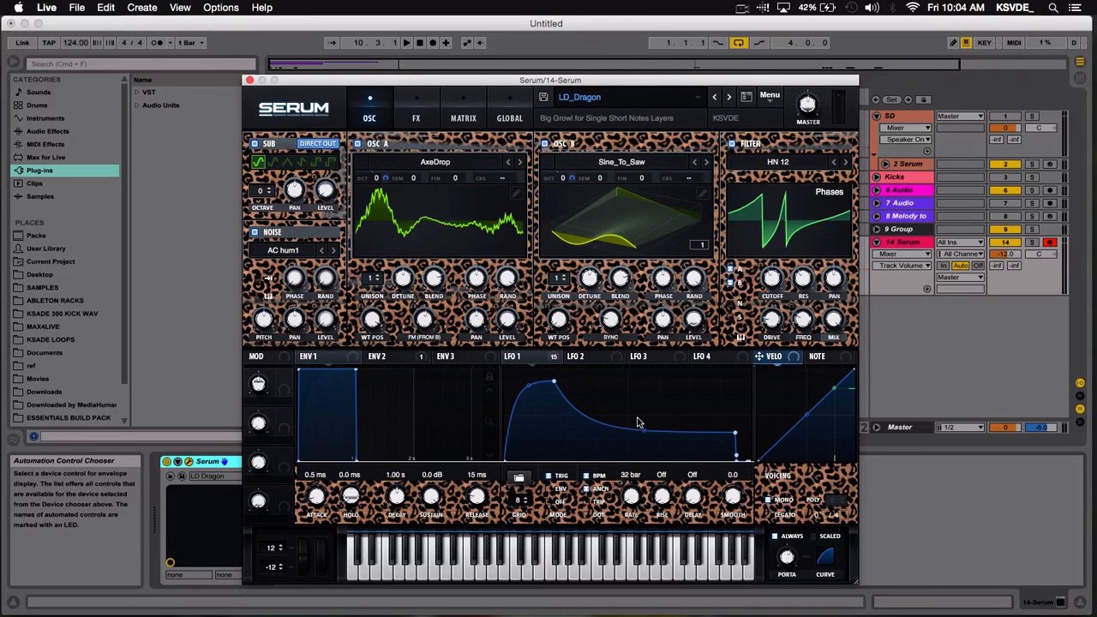
{"action": "left_click_drag", "start_coordinate": [644, 429], "coordinate": [655, 385]}
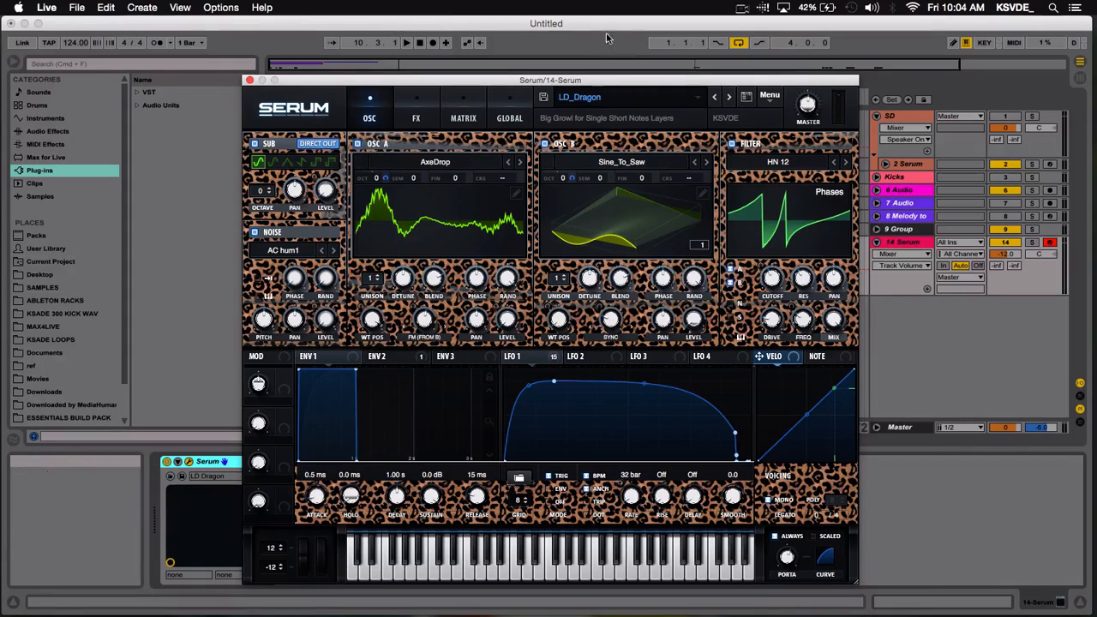
Step: Show the Serum Presets folder, move colormap.png from Skins back into Big Catz and check the Big Catz contents
{"action": "left_click", "coordinate": [770, 97]}
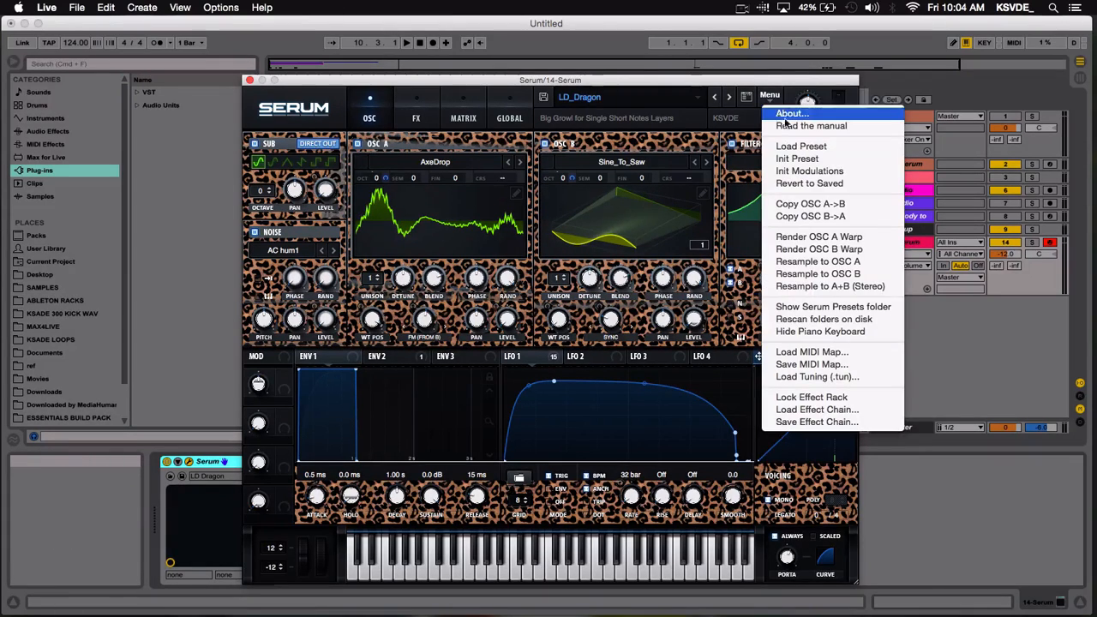
{"action": "left_click", "coordinate": [830, 314]}
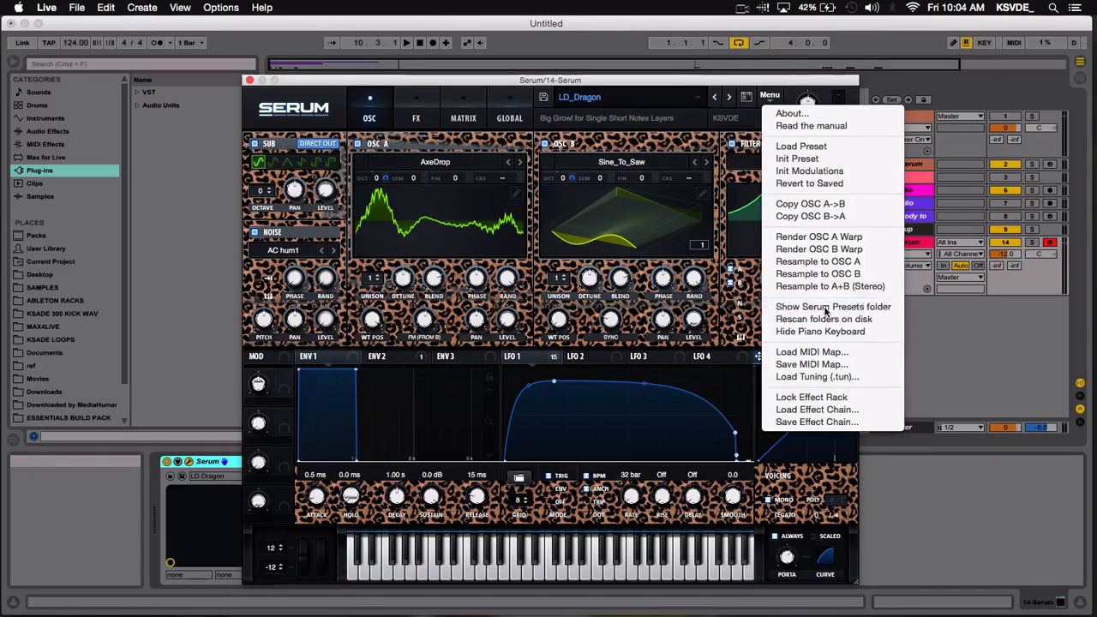
{"action": "left_click_drag", "start_coordinate": [545, 148], "coordinate": [656, 121]}
{"action": "left_click", "coordinate": [547, 238]}
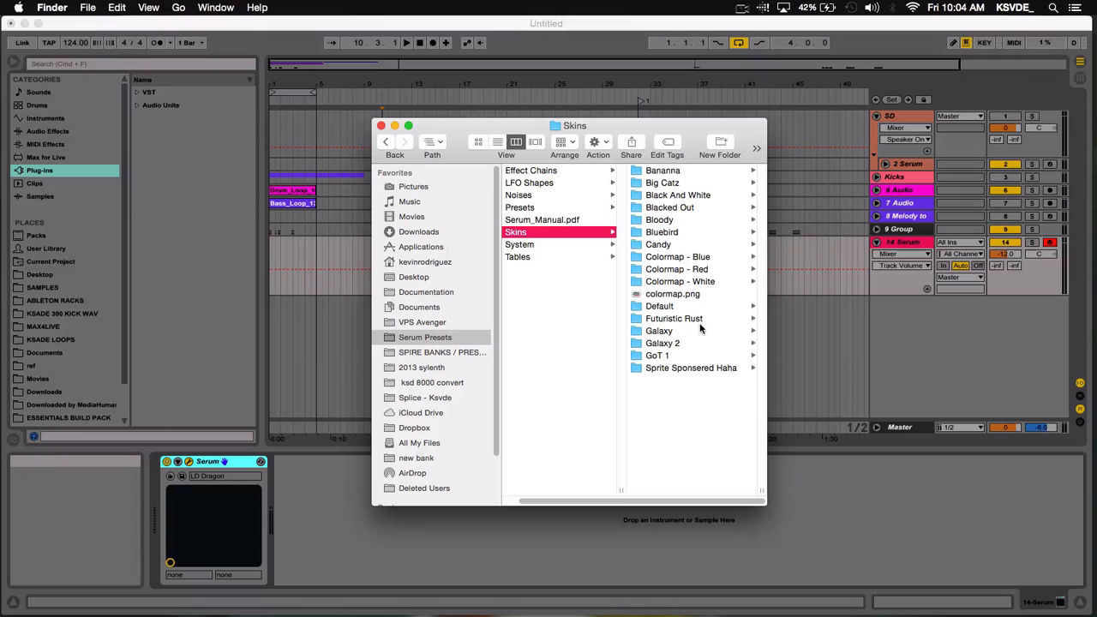
{"action": "left_click", "coordinate": [668, 298]}
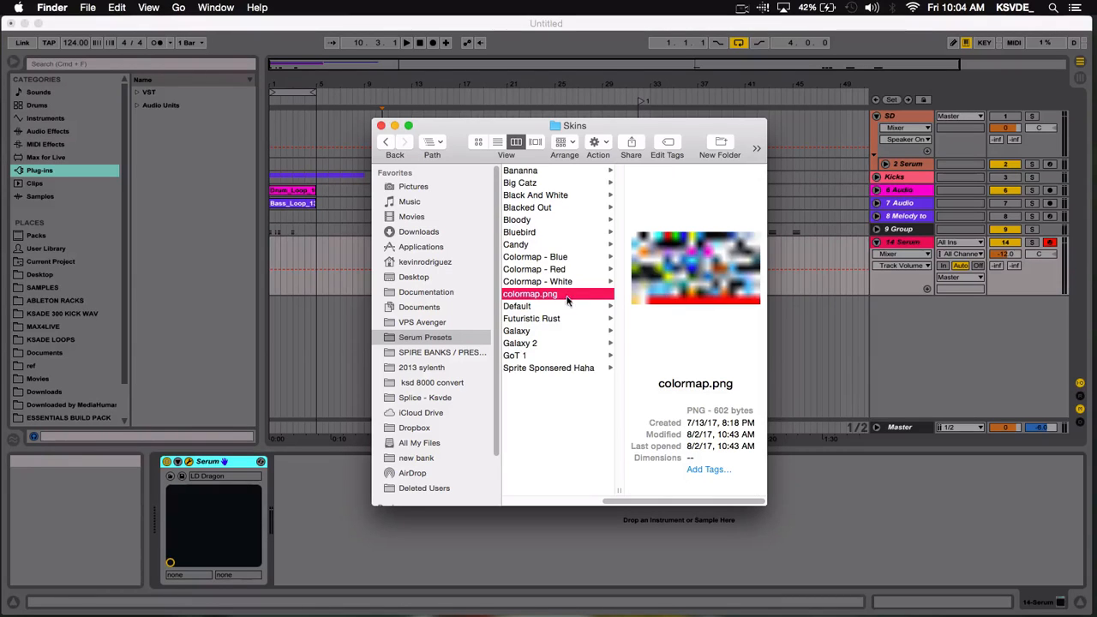
{"action": "left_click_drag", "start_coordinate": [550, 298], "coordinate": [529, 185]}
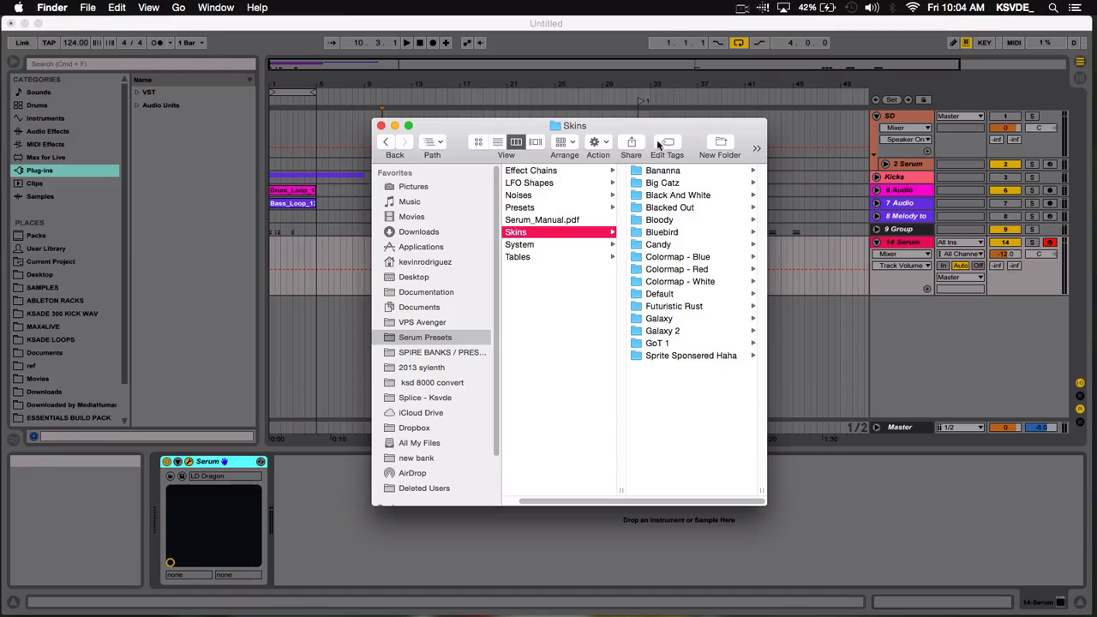
{"action": "left_click", "coordinate": [649, 184]}
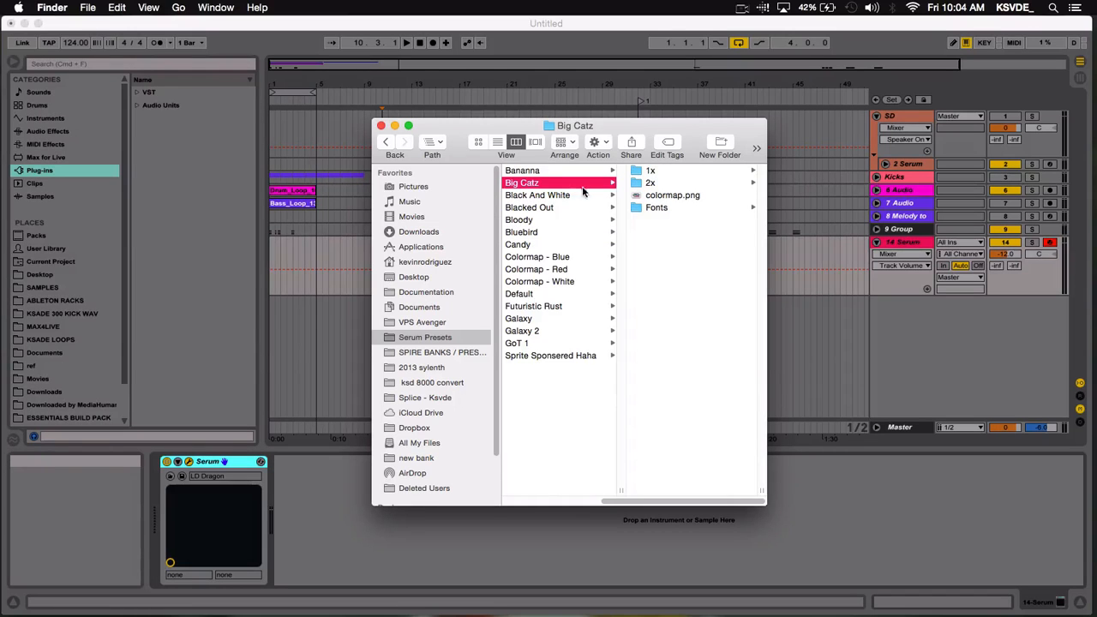
Step: Enlarge the Finder window, browse the Colormap folders, copy colormap.png from Colormap - Blue and open Big Catz
{"action": "left_click_drag", "start_coordinate": [642, 139], "coordinate": [616, 126]}
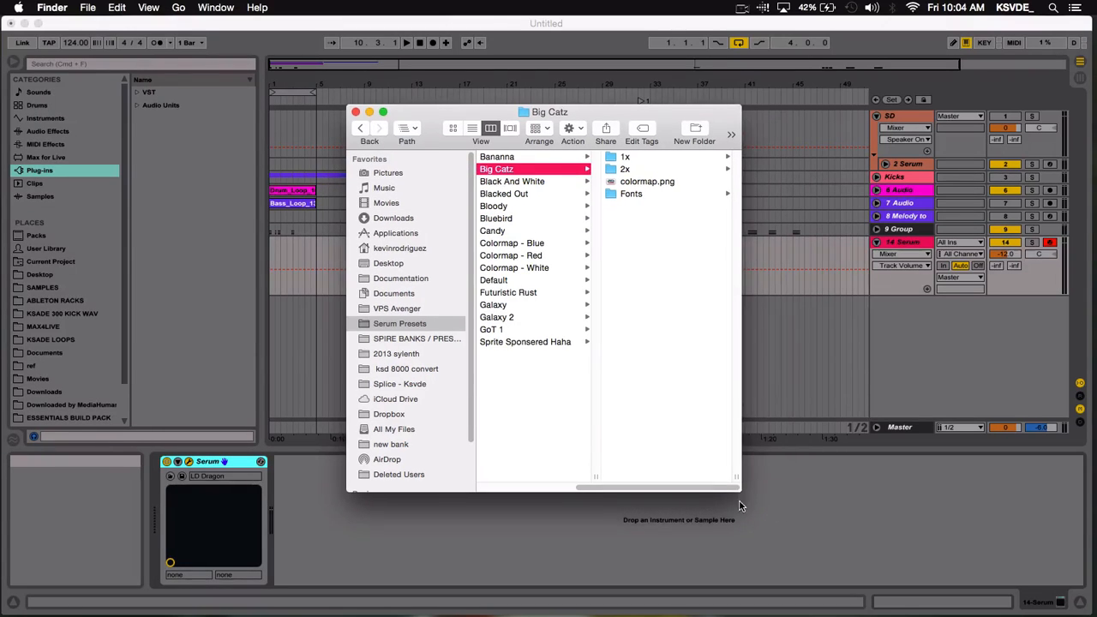
{"action": "left_click_drag", "start_coordinate": [741, 506], "coordinate": [878, 535]}
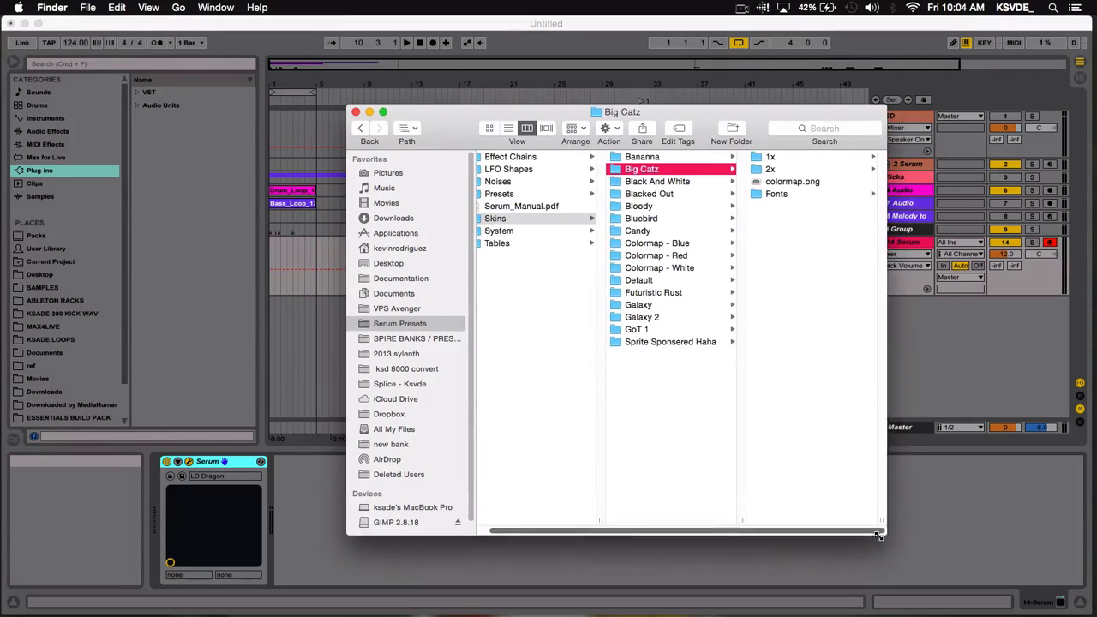
{"action": "left_click", "coordinate": [686, 245]}
{"action": "left_click", "coordinate": [686, 256]}
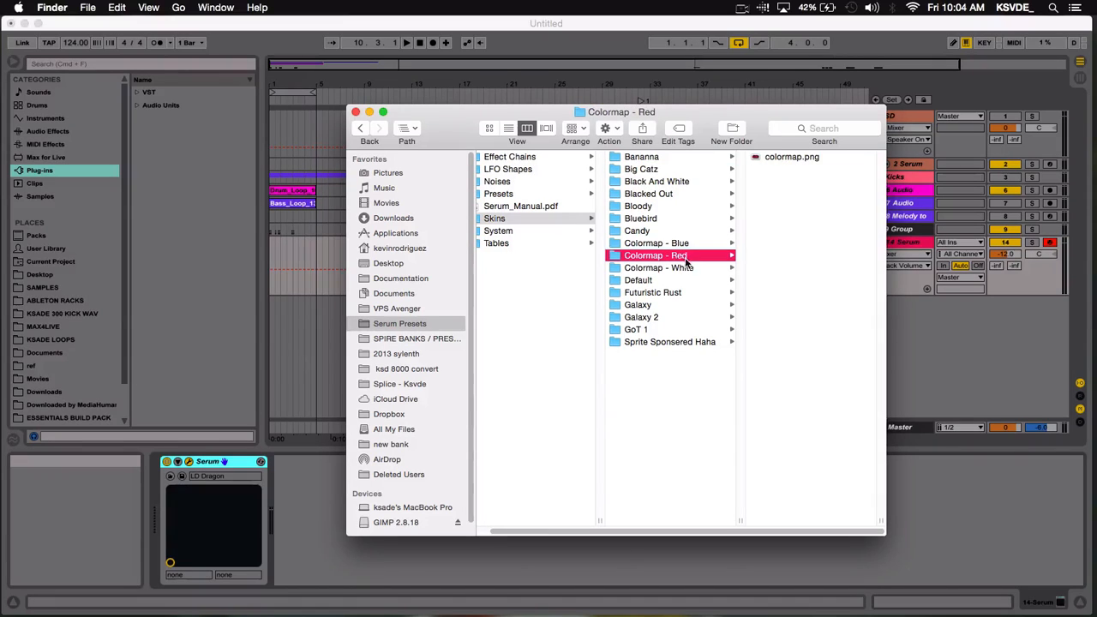
{"action": "left_click", "coordinate": [690, 268]}
{"action": "left_click", "coordinate": [675, 244]}
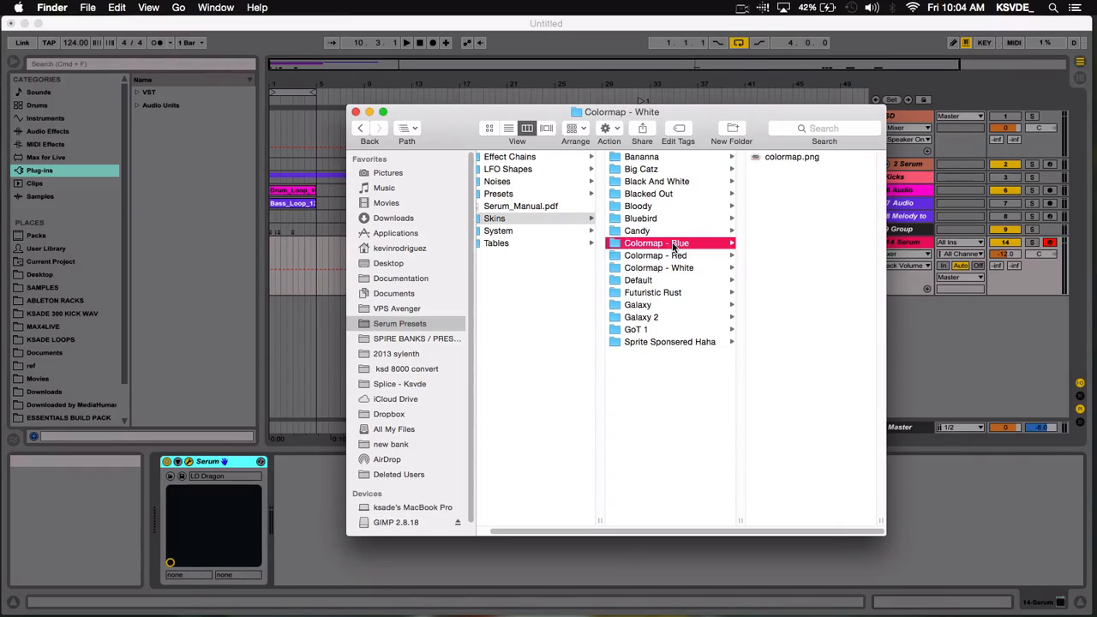
{"action": "mouse_move", "coordinate": [785, 158]}
{"action": "left_mouse_down"}
{"action": "mouse_move", "coordinate": [763, 169]}
{"action": "mouse_move", "coordinate": [784, 159]}
{"action": "left_mouse_up"}
{"action": "left_click", "coordinate": [787, 160]}
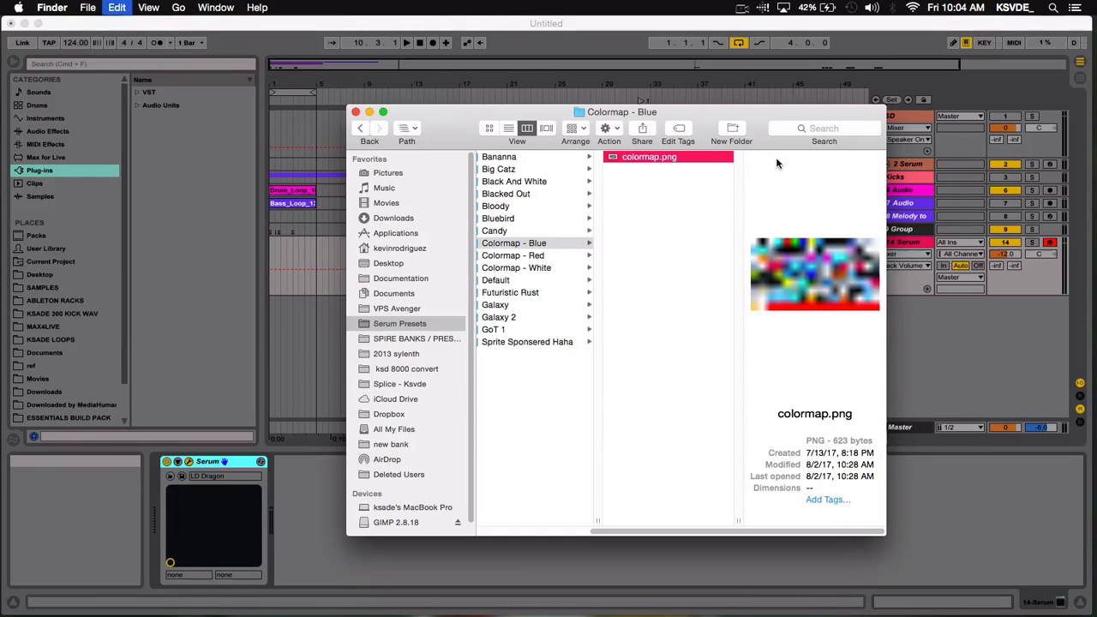
{"action": "left_click_drag", "start_coordinate": [633, 163], "coordinate": [521, 170]}
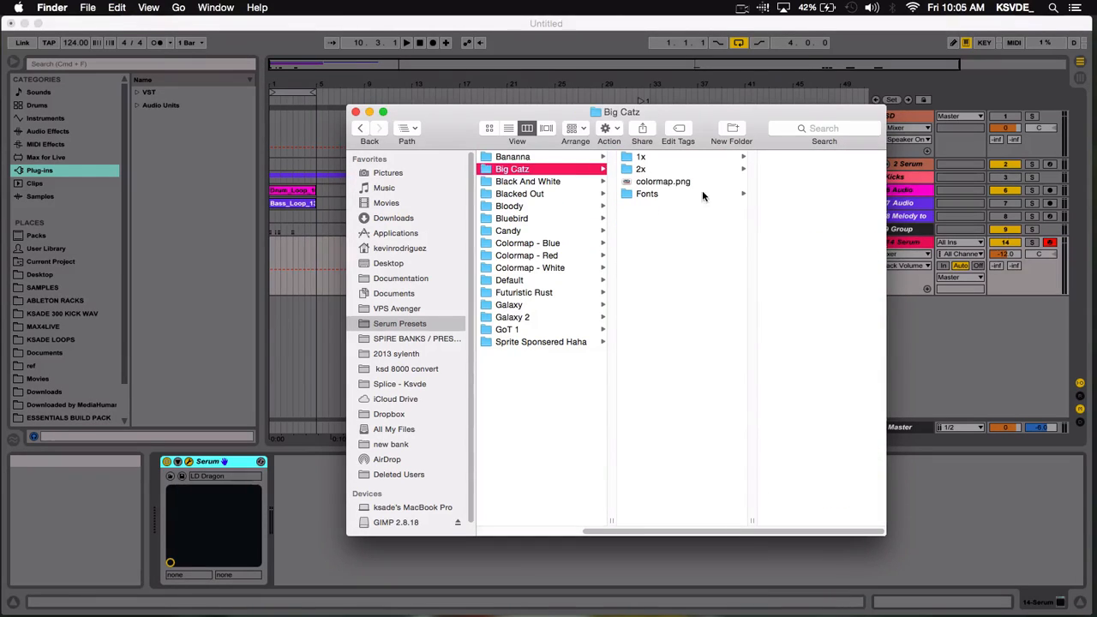
Step: Return to Ableton Live, rescan Serum's folders on disk and reload the Big Catz skin
{"action": "left_click", "coordinate": [586, 32]}
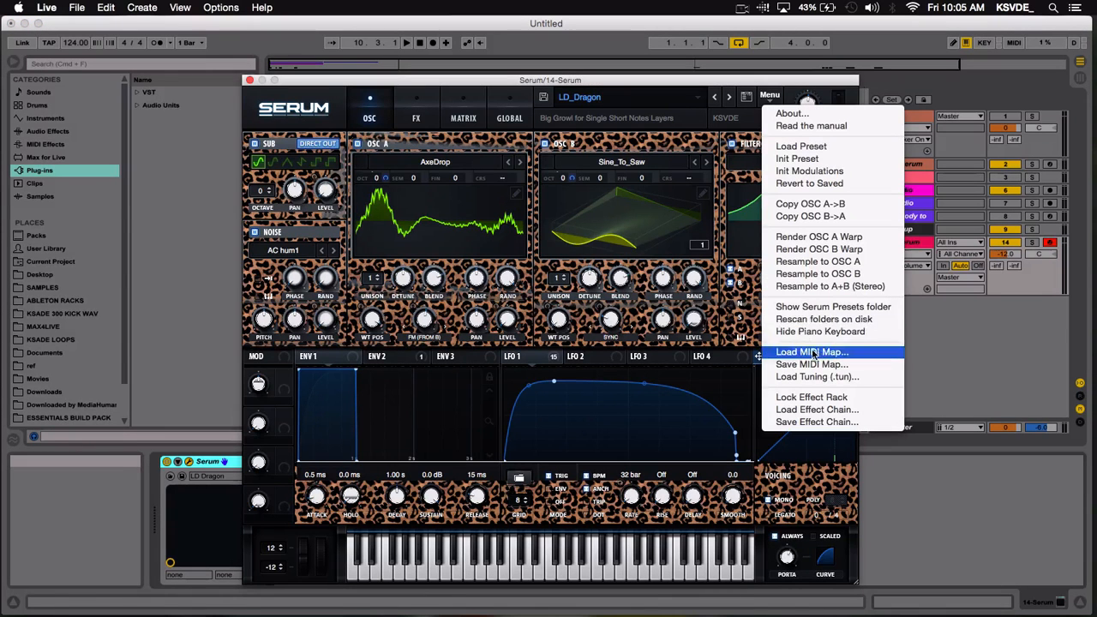
{"action": "left_click", "coordinate": [819, 319]}
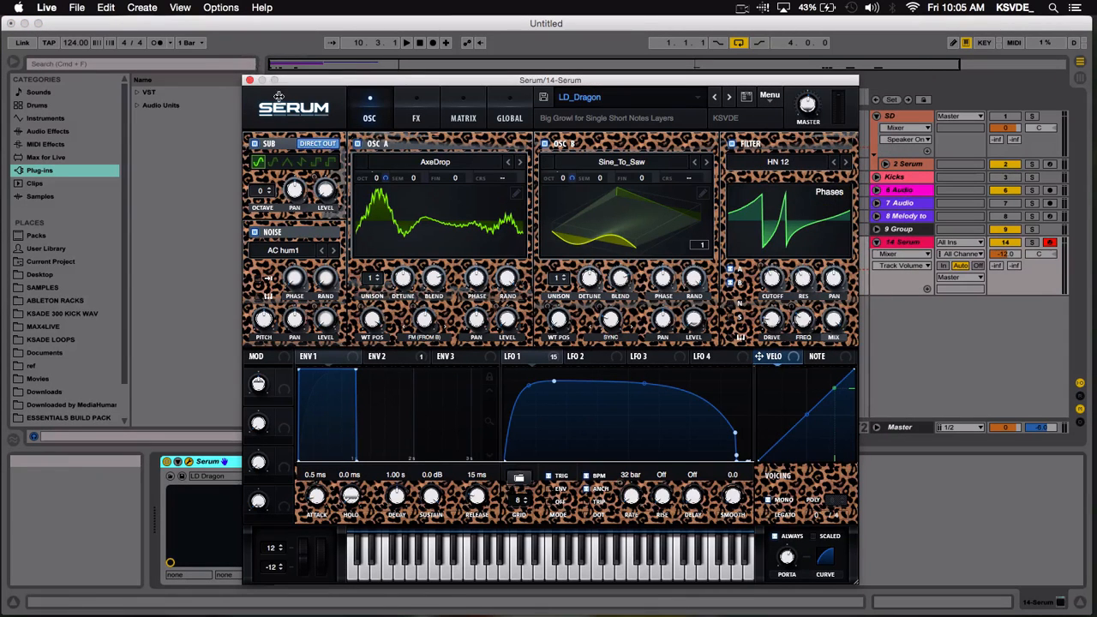
{"action": "left_click", "coordinate": [272, 110]}
{"action": "mouse_move", "coordinate": [283, 128]}
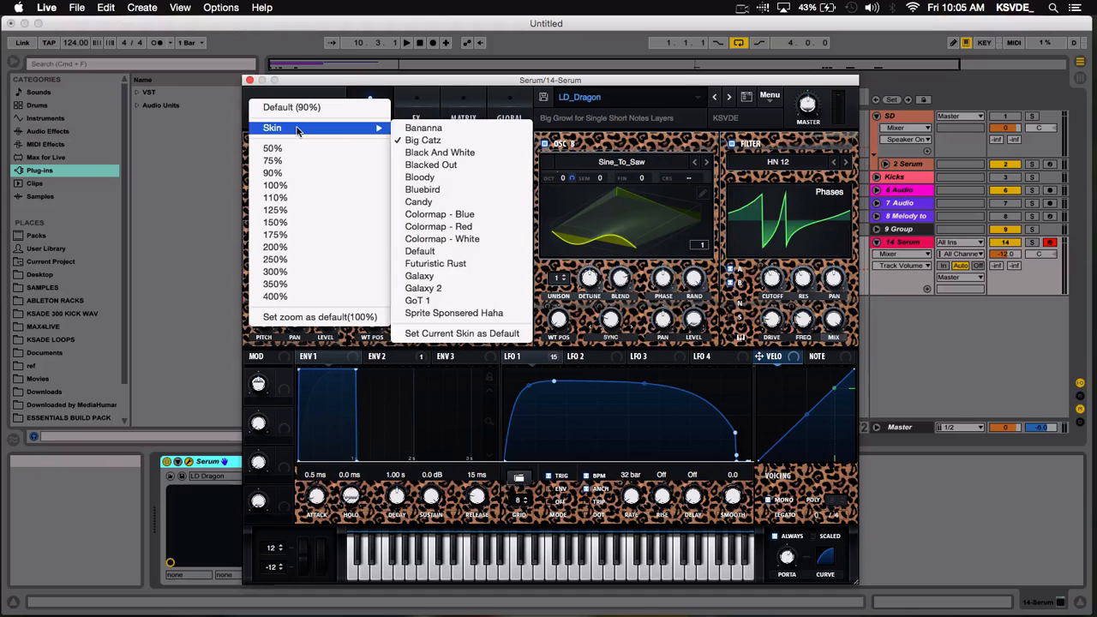
{"action": "left_click", "coordinate": [470, 144]}
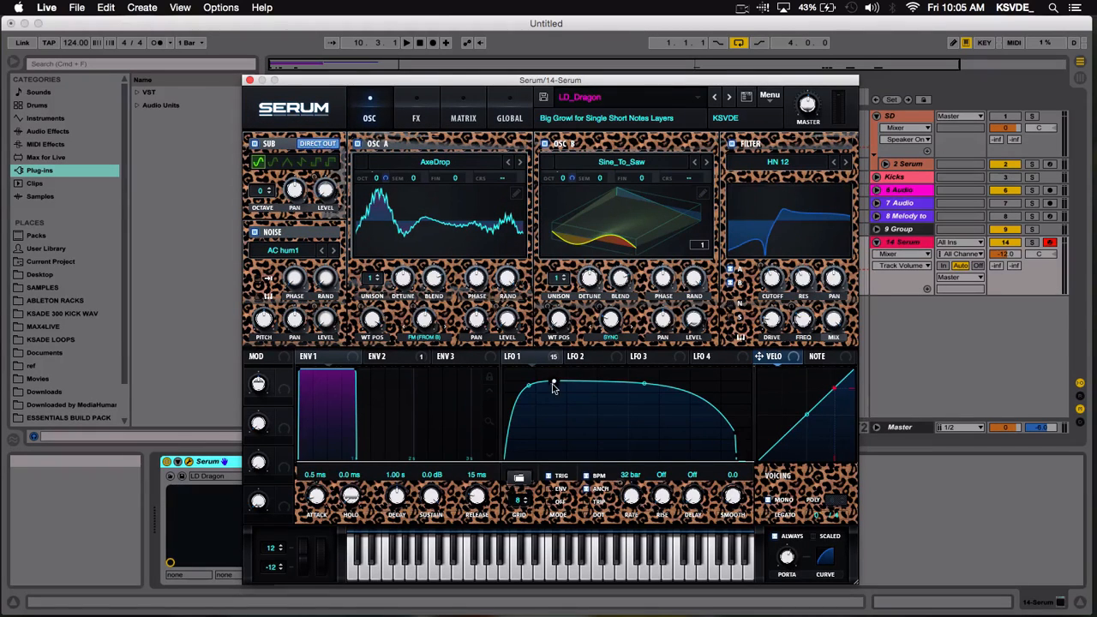
Step: Lower the LFO 1 curve points and reshape Env 1 to a 5.18 s decay with sustain at -∞ dB
{"action": "left_click_drag", "start_coordinate": [553, 383], "coordinate": [574, 396]}
{"action": "left_click_drag", "start_coordinate": [654, 398], "coordinate": [561, 429]}
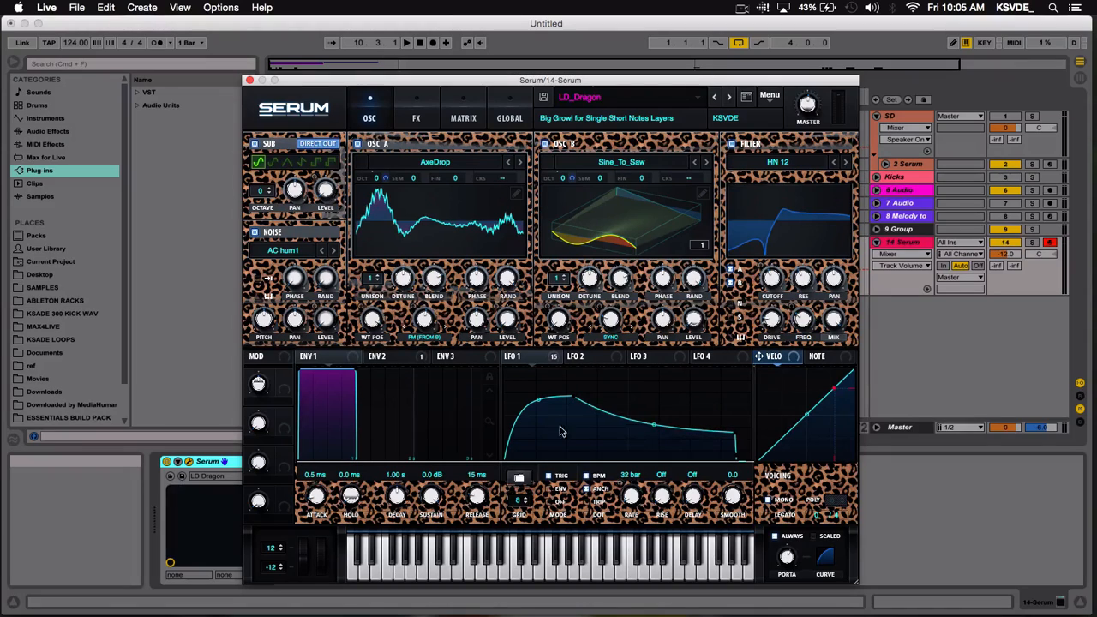
{"action": "left_click_drag", "start_coordinate": [359, 371], "coordinate": [447, 439]}
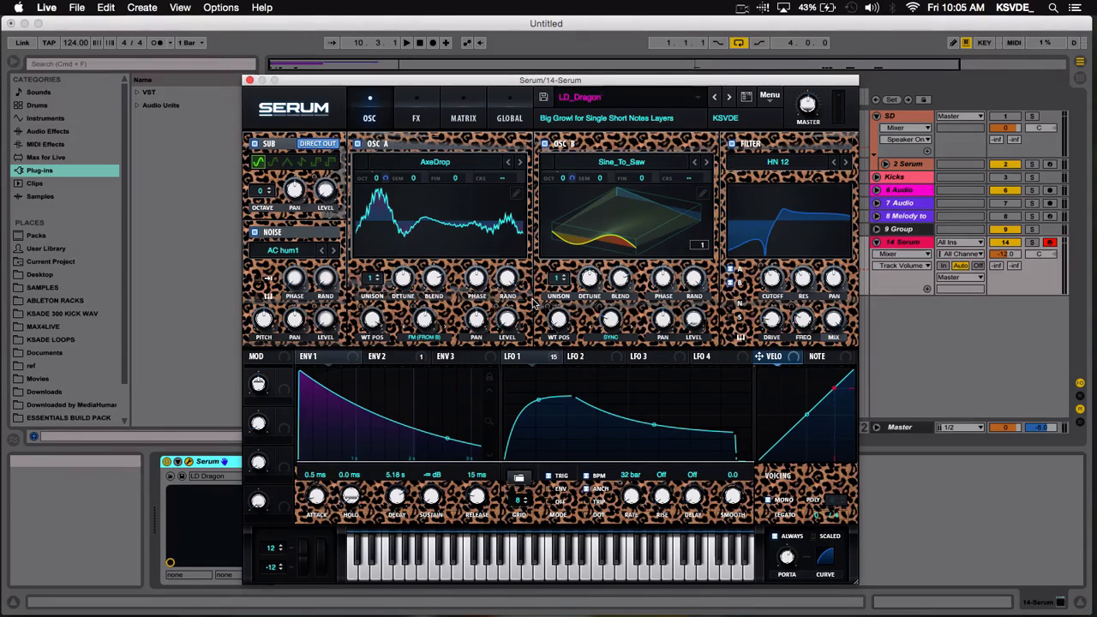
Step: Preview the Black And White, Blacked Out and Bloody skins in turn
{"action": "left_click_drag", "start_coordinate": [530, 85], "coordinate": [506, 72]}
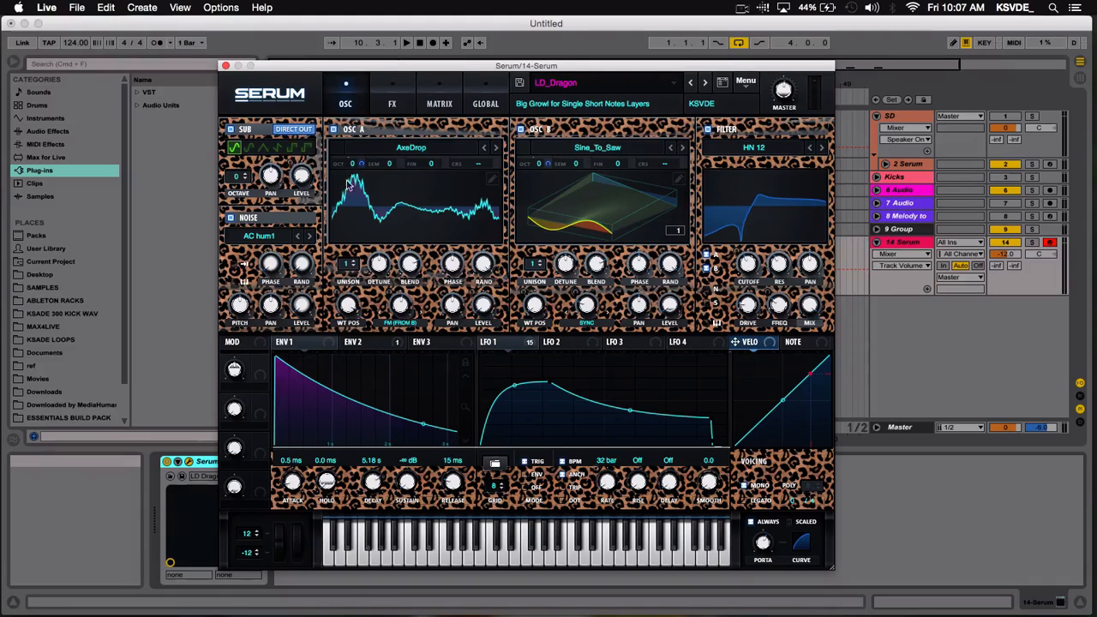
{"action": "left_click", "coordinate": [268, 96]}
{"action": "mouse_move", "coordinate": [275, 113]}
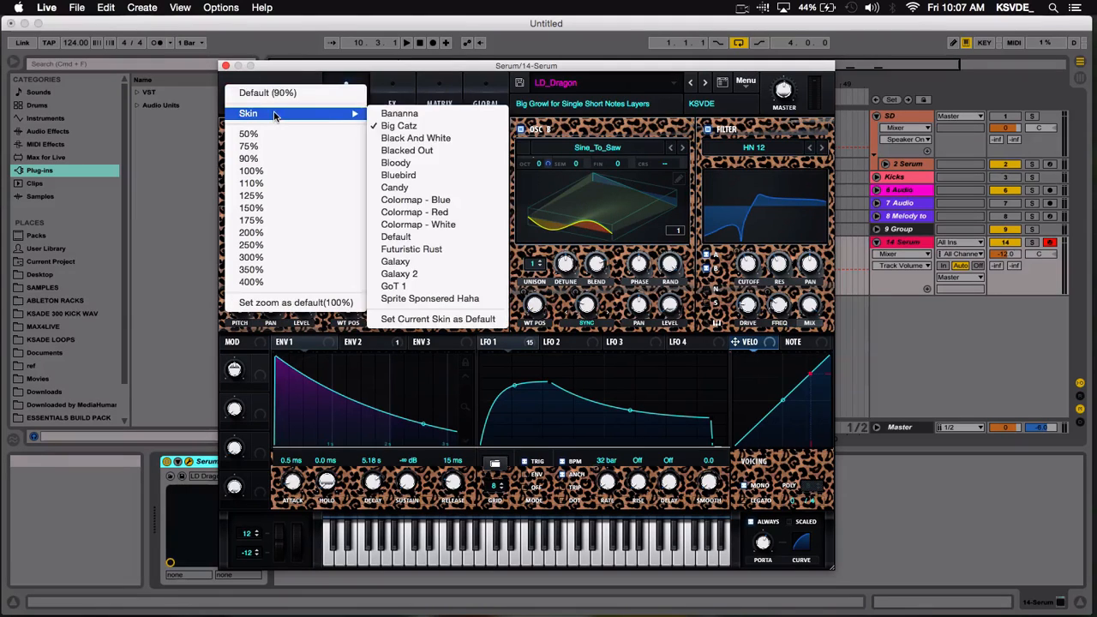
{"action": "left_click", "coordinate": [420, 140]}
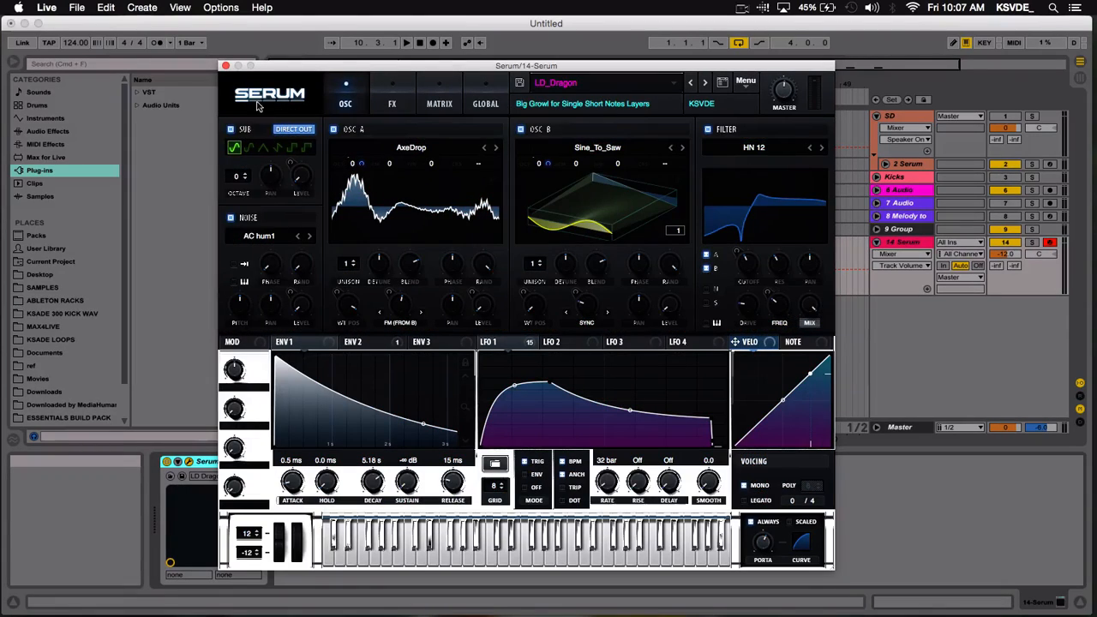
{"action": "left_click", "coordinate": [265, 101]}
{"action": "mouse_move", "coordinate": [283, 114]}
{"action": "left_click", "coordinate": [414, 152]}
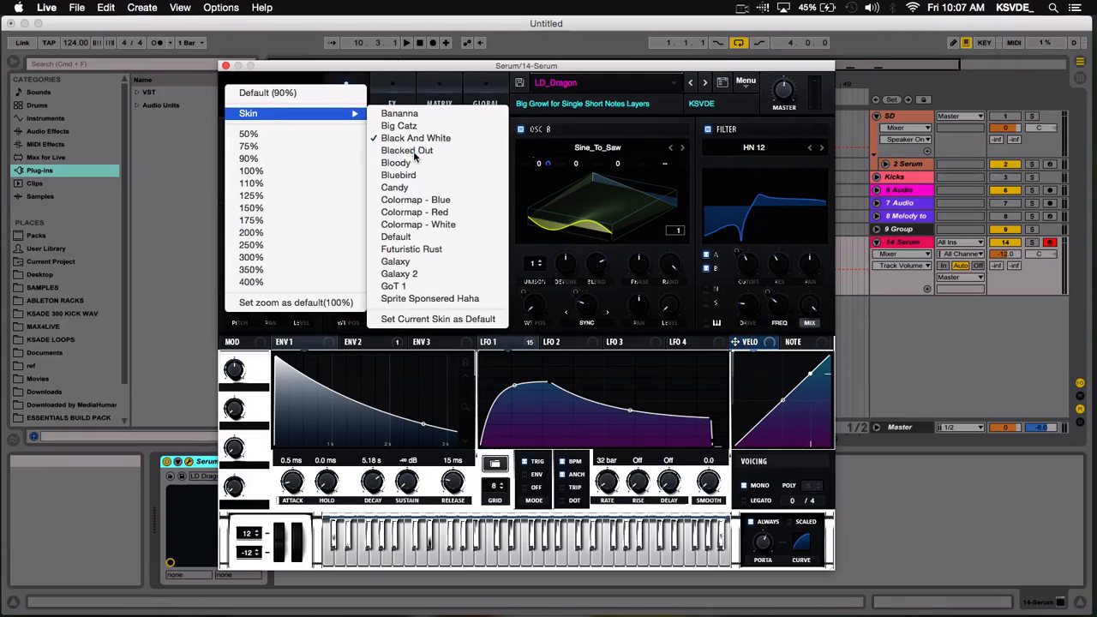
{"action": "left_click", "coordinate": [272, 100]}
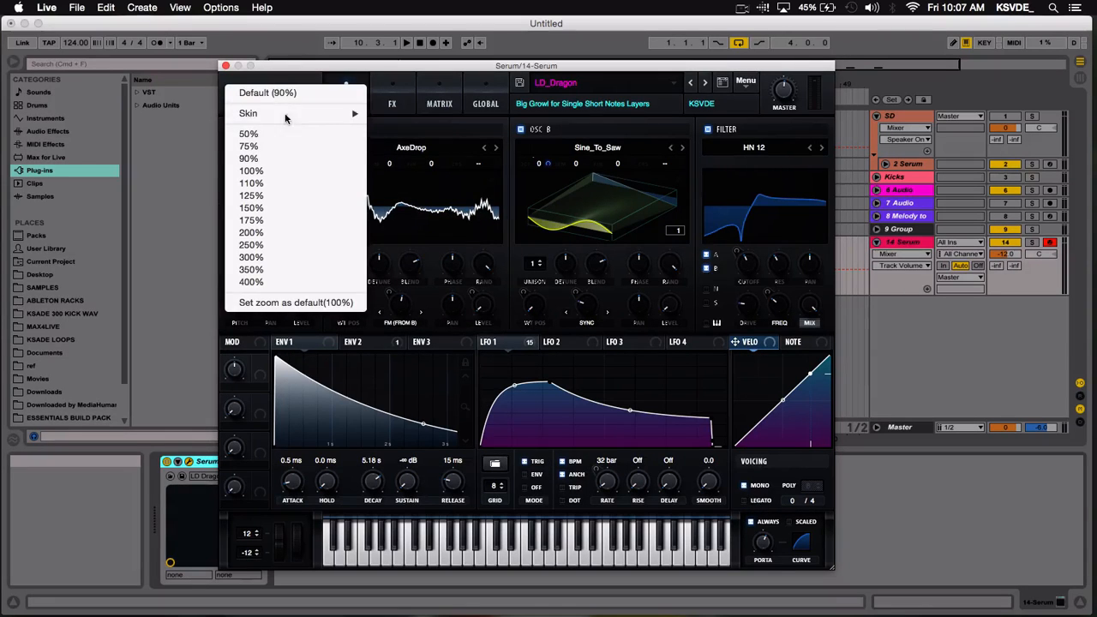
{"action": "mouse_move", "coordinate": [284, 114]}
{"action": "left_click", "coordinate": [396, 162]}
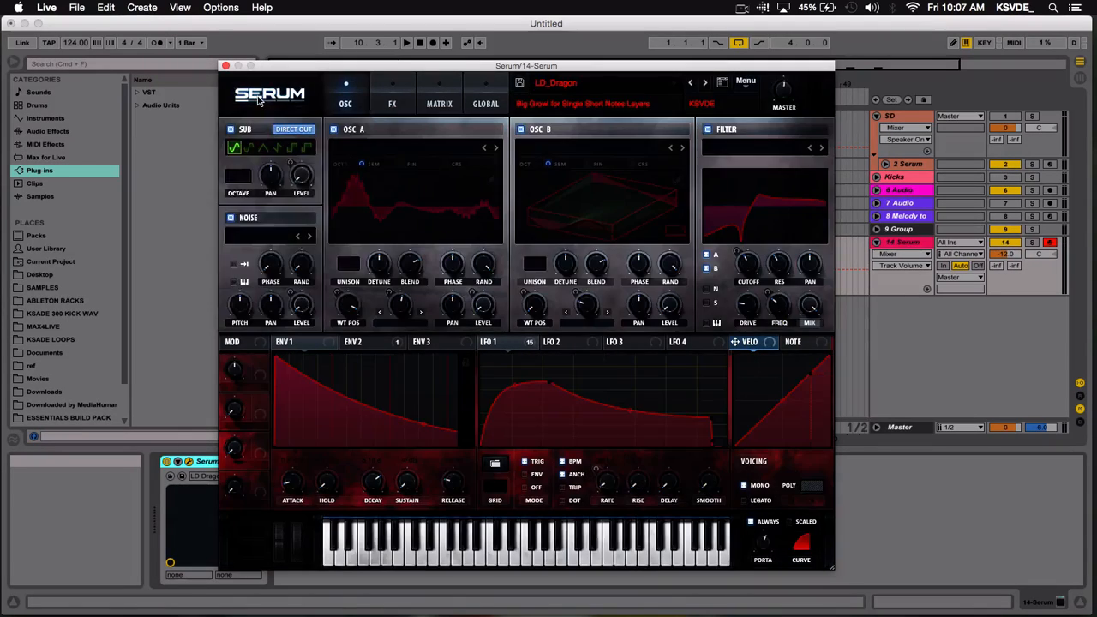
Step: Preview the Bluebird skin and the Candy skin on the Serum interface
{"action": "left_click", "coordinate": [266, 99]}
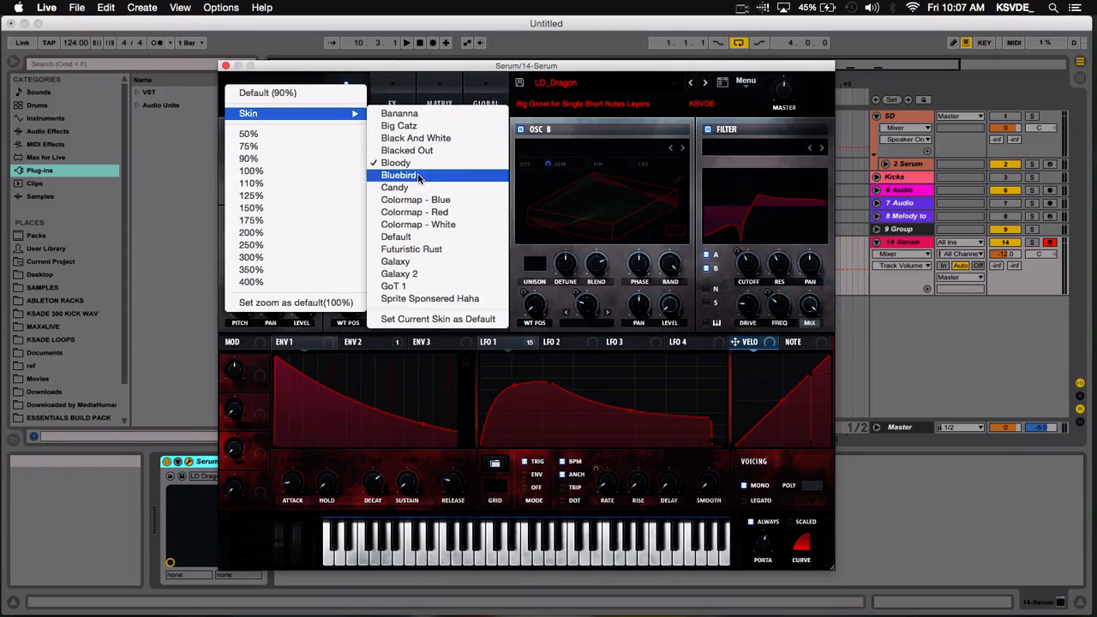
{"action": "left_click", "coordinate": [419, 175]}
{"action": "left_click", "coordinate": [268, 99]}
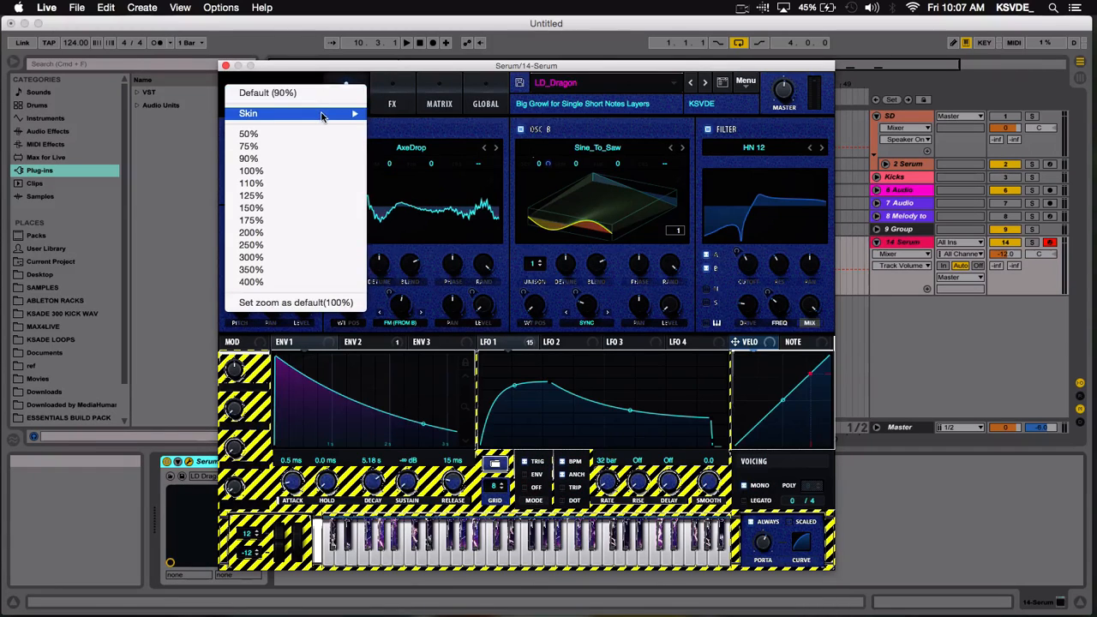
{"action": "mouse_move", "coordinate": [323, 117]}
{"action": "left_click", "coordinate": [432, 187]}
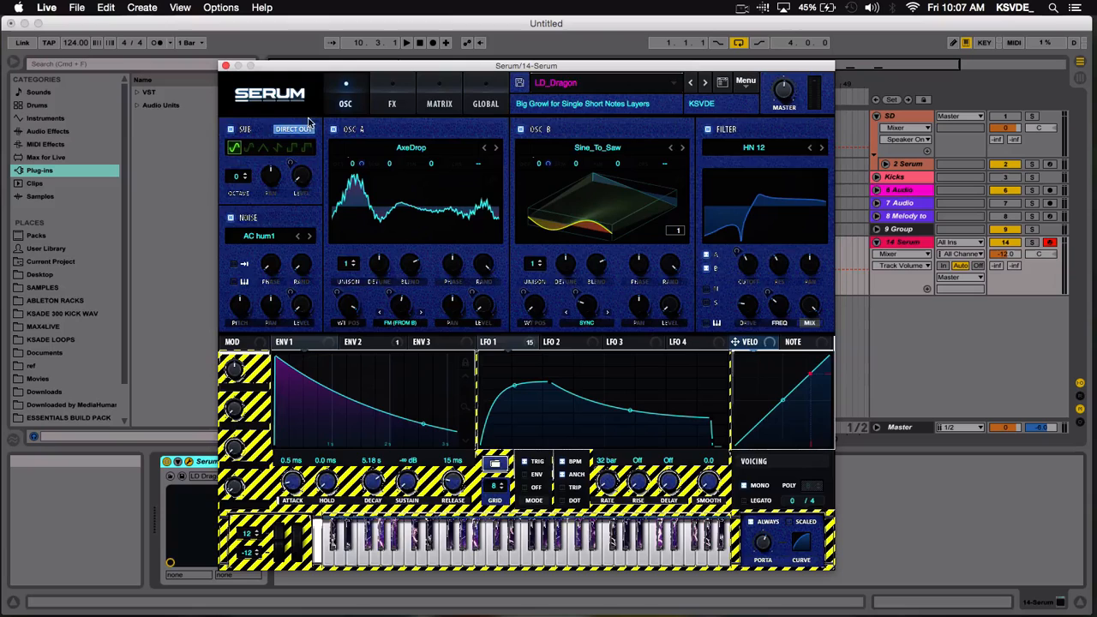
Step: Preview the Colormap - Blue, Colormap - Red and Colormap - White skins in turn
{"action": "left_click", "coordinate": [268, 100]}
{"action": "mouse_move", "coordinate": [304, 111]}
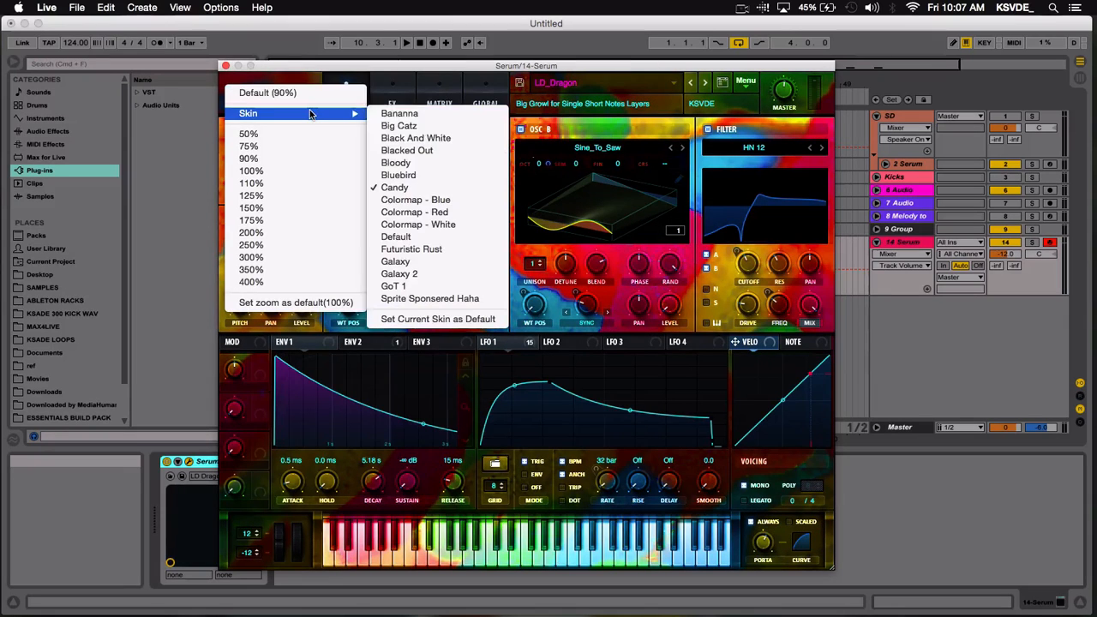
{"action": "left_click", "coordinate": [429, 199]}
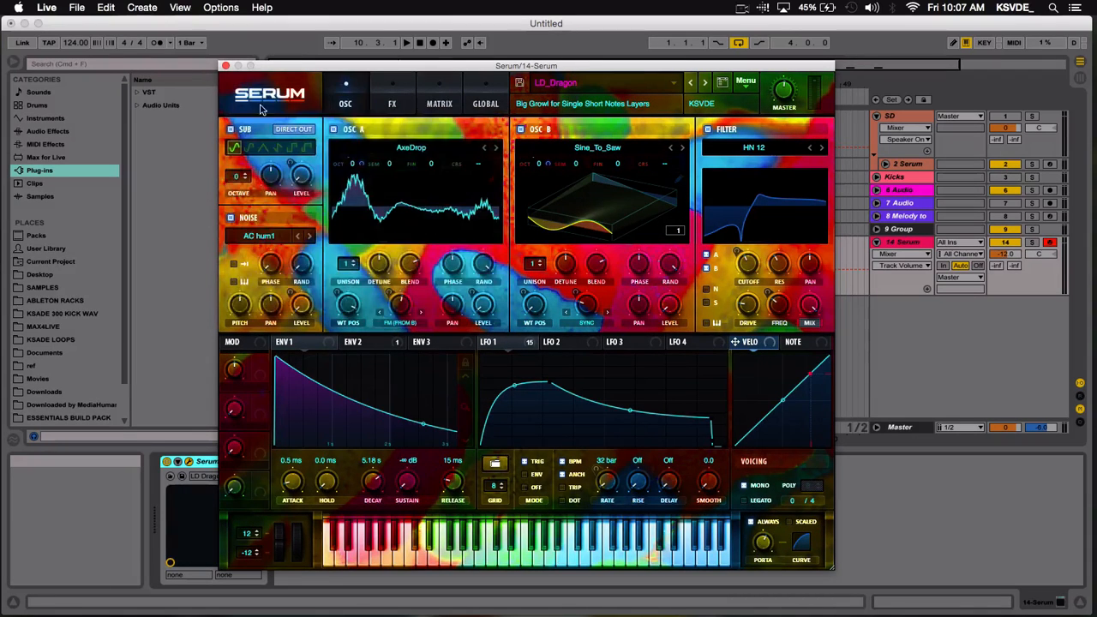
{"action": "left_click", "coordinate": [262, 106]}
{"action": "mouse_move", "coordinate": [286, 112]}
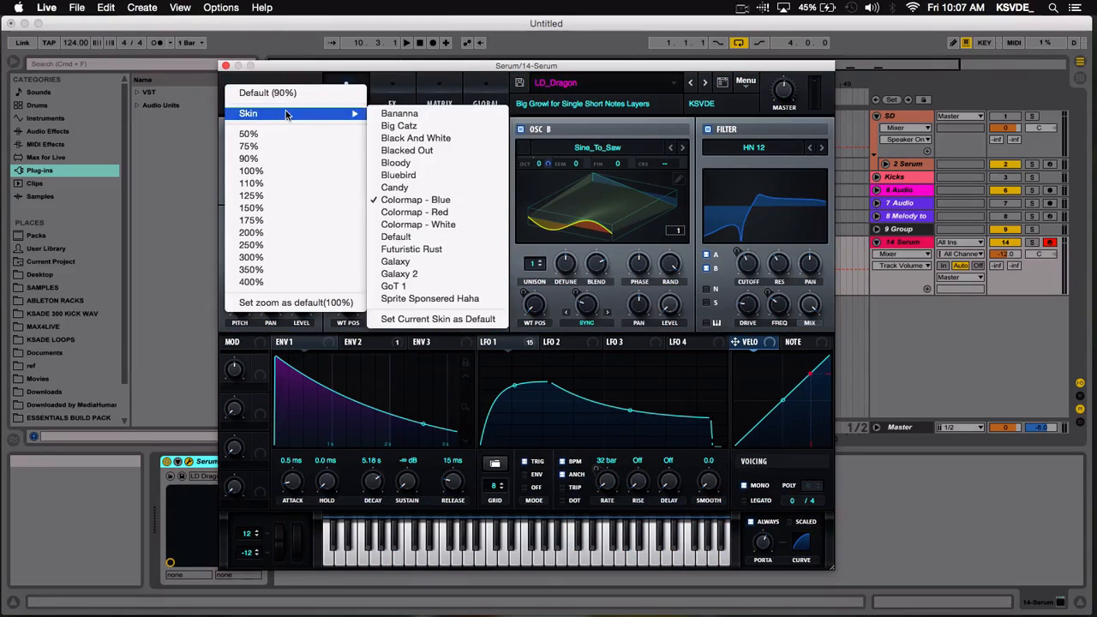
{"action": "left_click", "coordinate": [424, 214]}
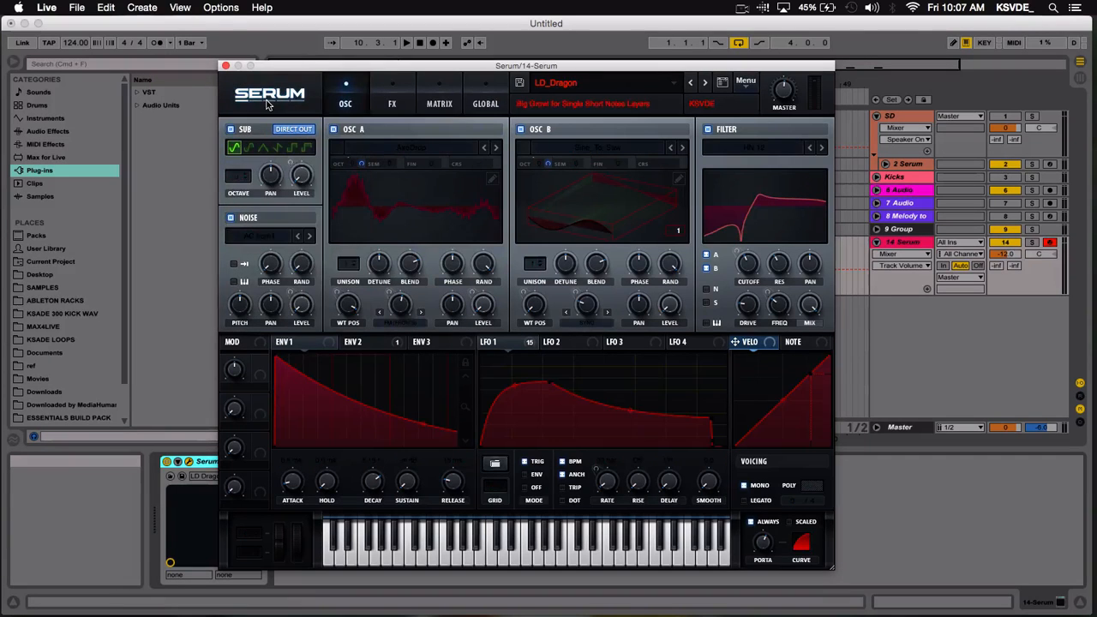
{"action": "left_click", "coordinate": [274, 102]}
{"action": "mouse_move", "coordinate": [283, 113]}
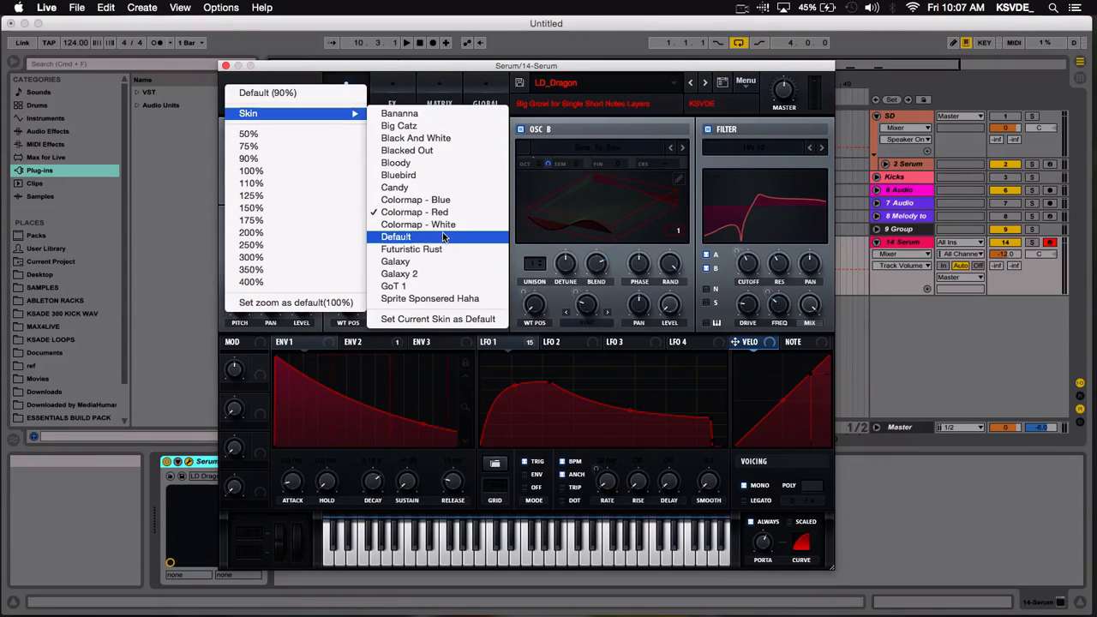
{"action": "left_click", "coordinate": [418, 224]}
Step: Switch Serum to the Default skin and preview the Futuristic Rust skin
{"action": "left_click", "coordinate": [296, 104]}
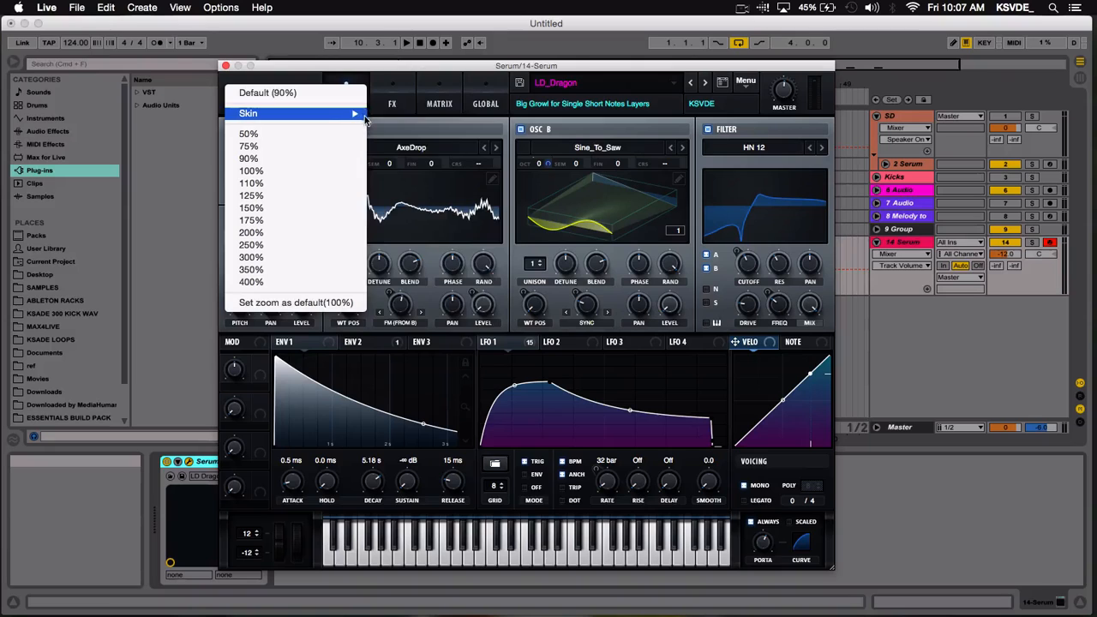
{"action": "mouse_move", "coordinate": [287, 114]}
{"action": "left_click", "coordinate": [434, 238]}
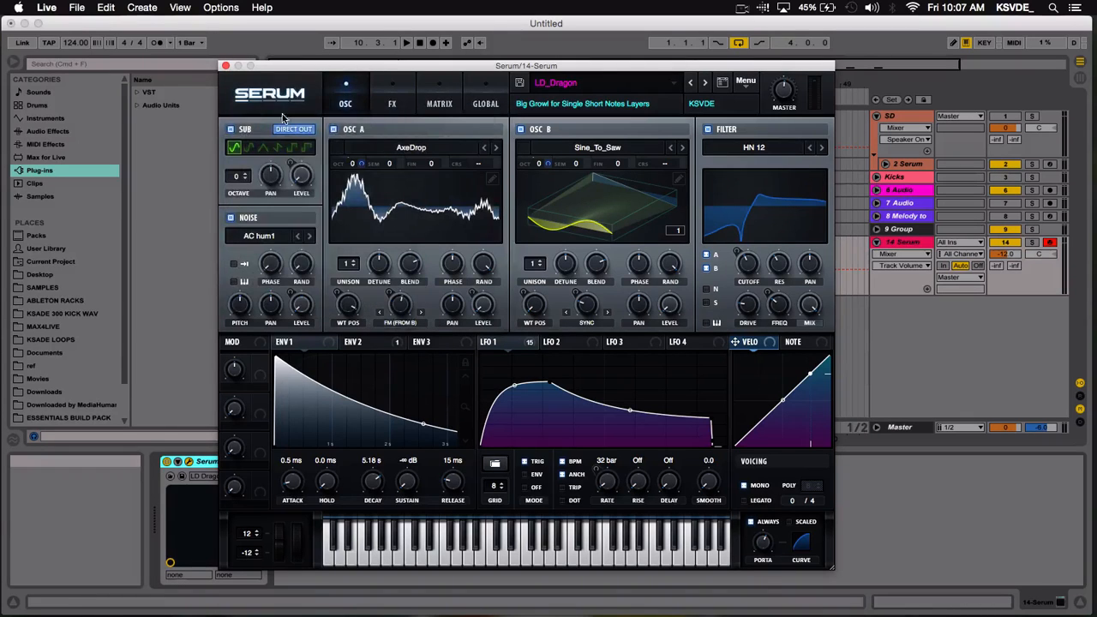
{"action": "left_click", "coordinate": [279, 103]}
{"action": "mouse_move", "coordinate": [301, 114]}
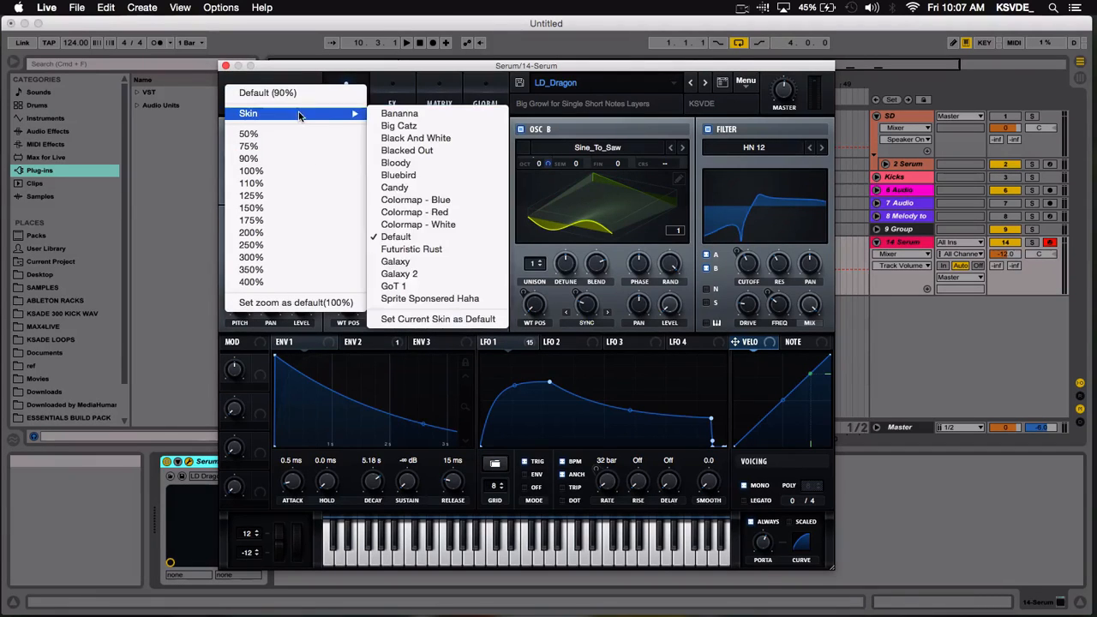
{"action": "left_click", "coordinate": [420, 249]}
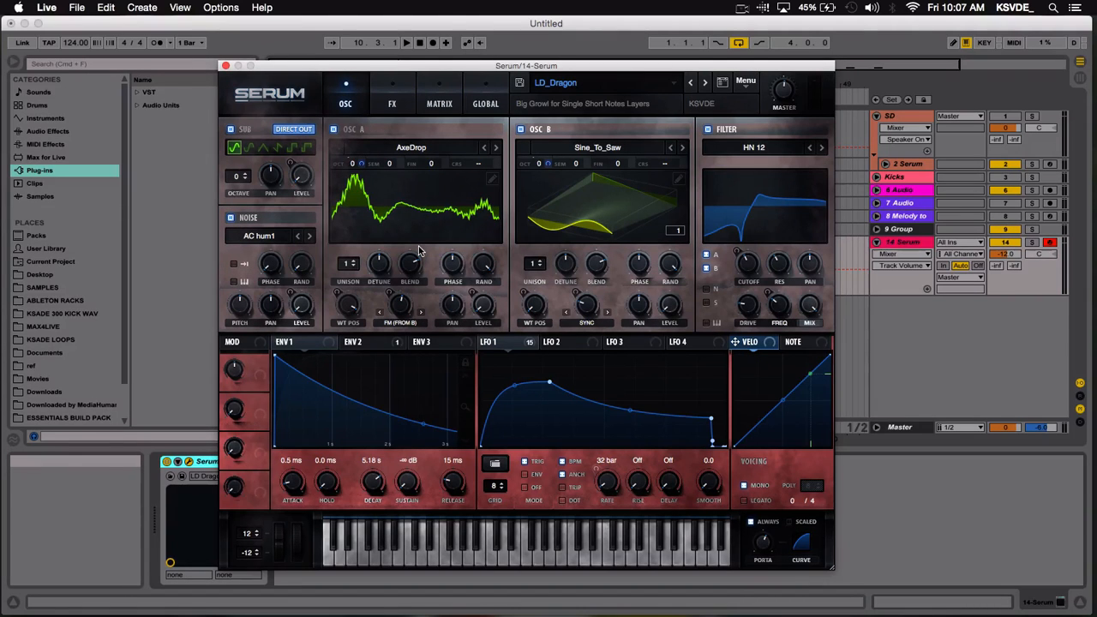
Step: Preview the Bananna skin and switch Serum to the Colormap - Red skin
{"action": "left_click", "coordinate": [270, 94]}
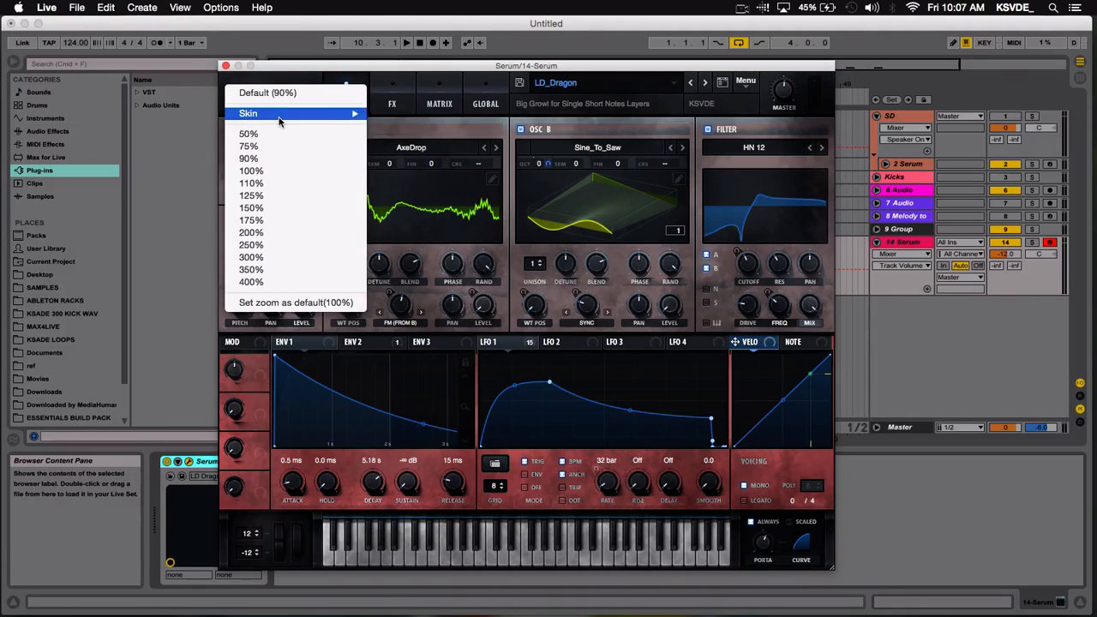
{"action": "mouse_move", "coordinate": [278, 117]}
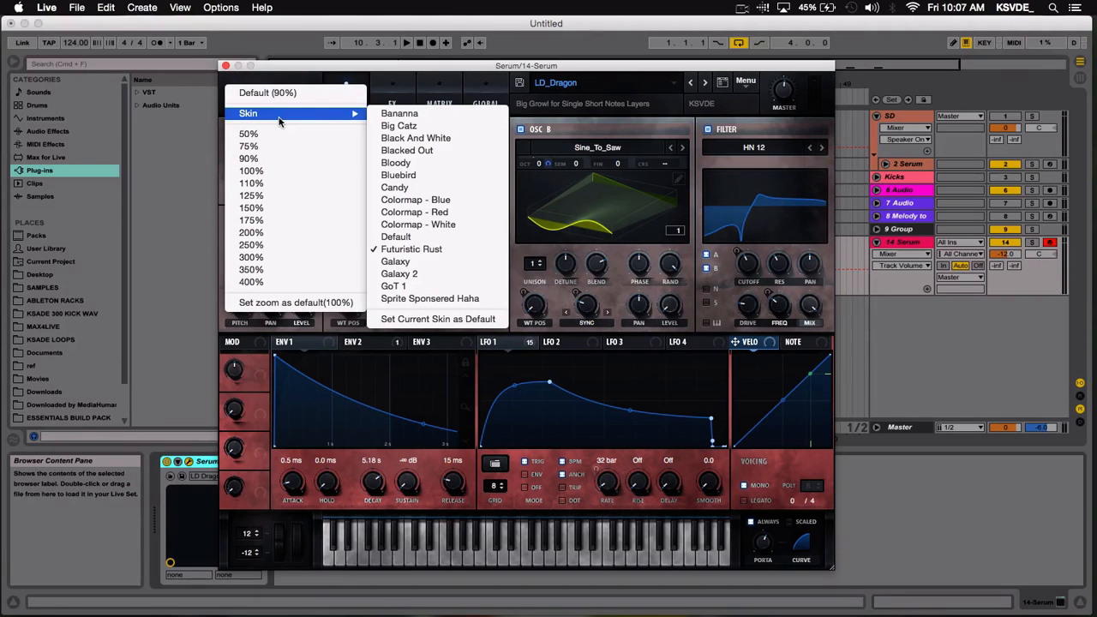
{"action": "left_click", "coordinate": [405, 116]}
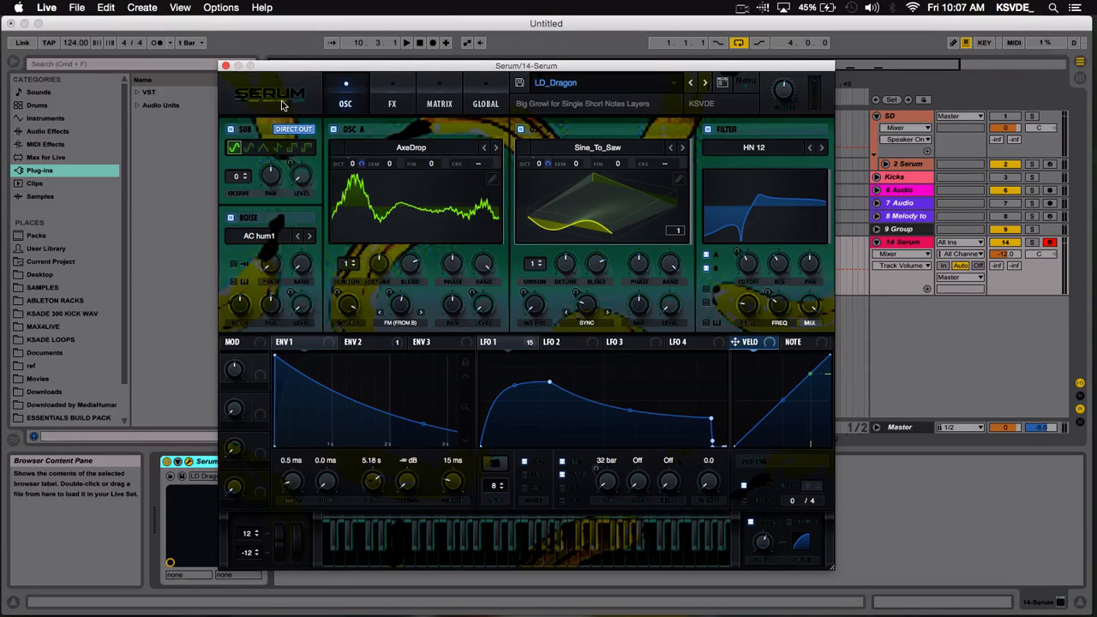
{"action": "left_click", "coordinate": [282, 104]}
{"action": "mouse_move", "coordinate": [289, 118]}
{"action": "left_click", "coordinate": [414, 211]}
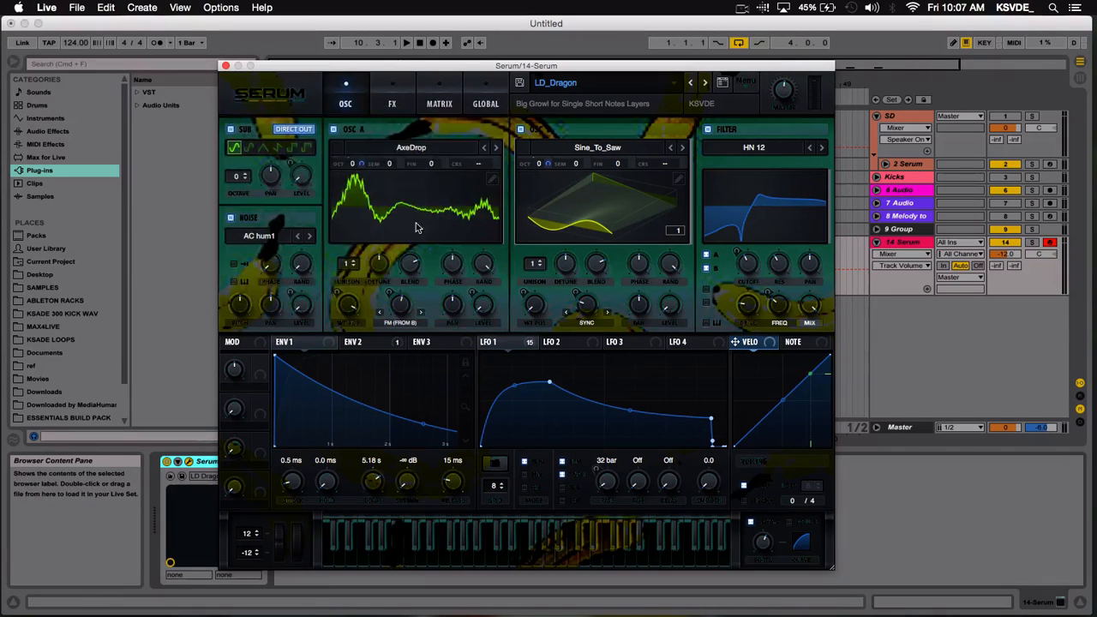